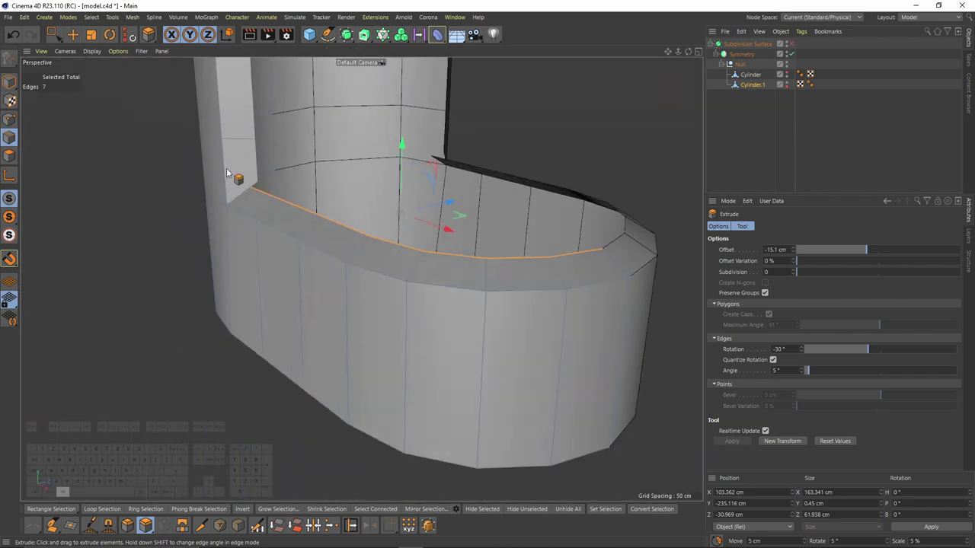
In point mode, weld the points at the lower inner corner of the Cylinder.1 opening.
click(9, 119)
key(space)
alt+drag(271, 178, 206, 182)
scroll(205, 183, up, 4)
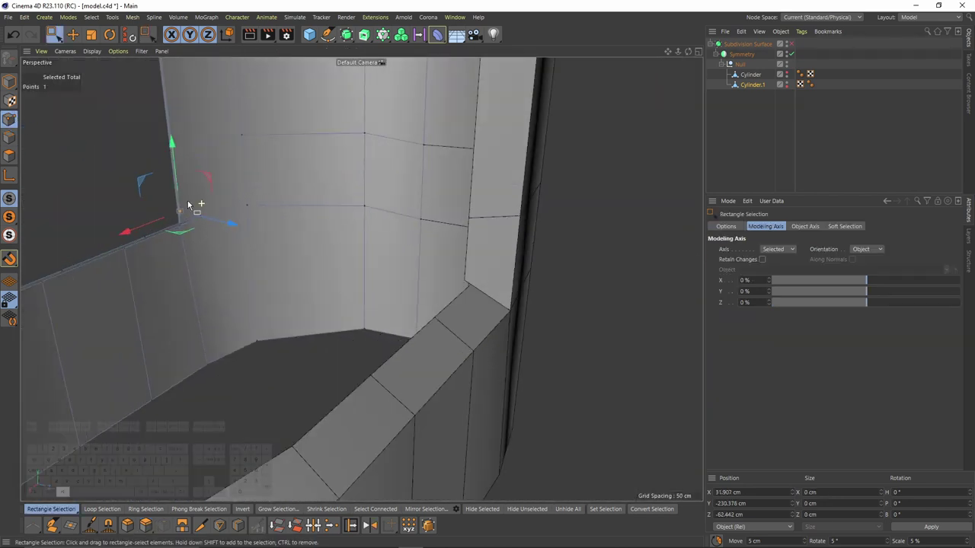
key(m)
key(q)
click(175, 219)
alt+drag(176, 223, 266, 228)
Lower the welded corner point in the front view to about Y -234.8 cm, following the reference outline.
key(e)
middle_click(273, 235)
middle_click(388, 314)
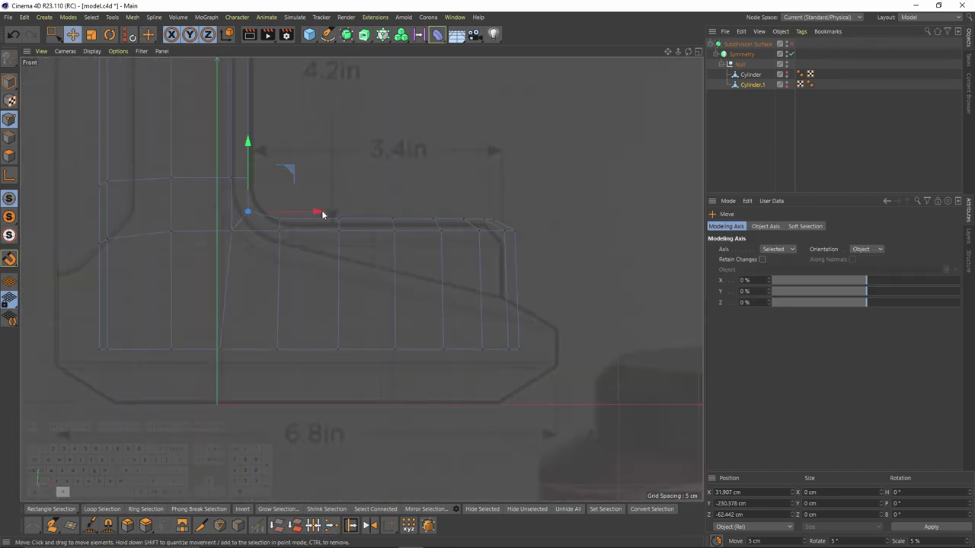
scroll(321, 212, up, 3)
middle_click(195, 171)
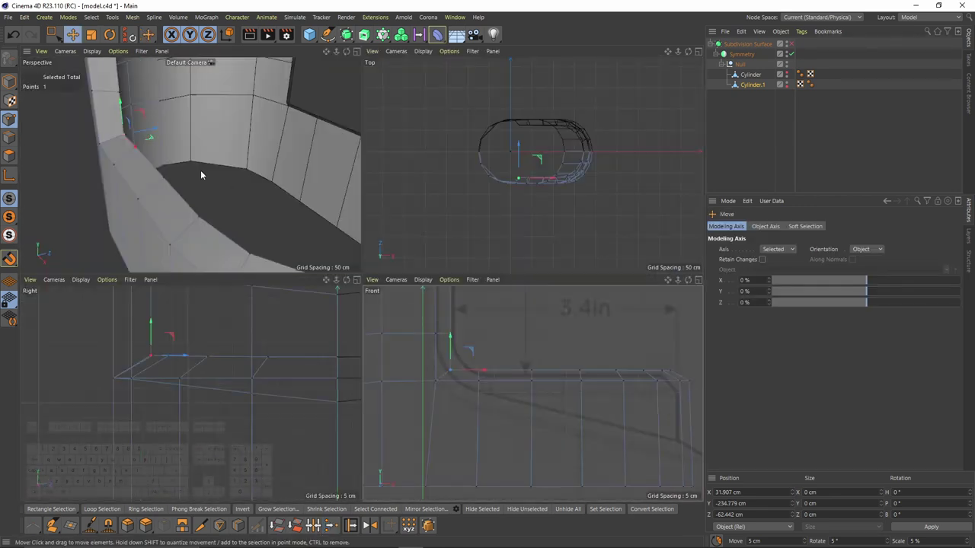
Select the opening's inner rim edges from top to bottom in edge mode, leaving out the edges at both ends.
middle_click(201, 171)
scroll(196, 190, down, 5)
alt+drag(193, 204, 285, 238)
scroll(315, 336, up, 2)
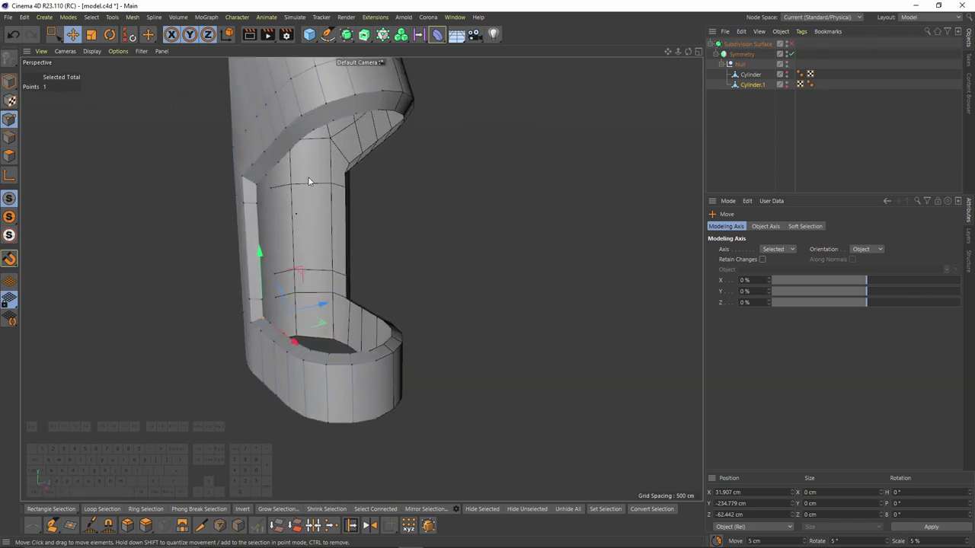
alt+middle_drag(308, 180, 335, 216)
click(10, 139)
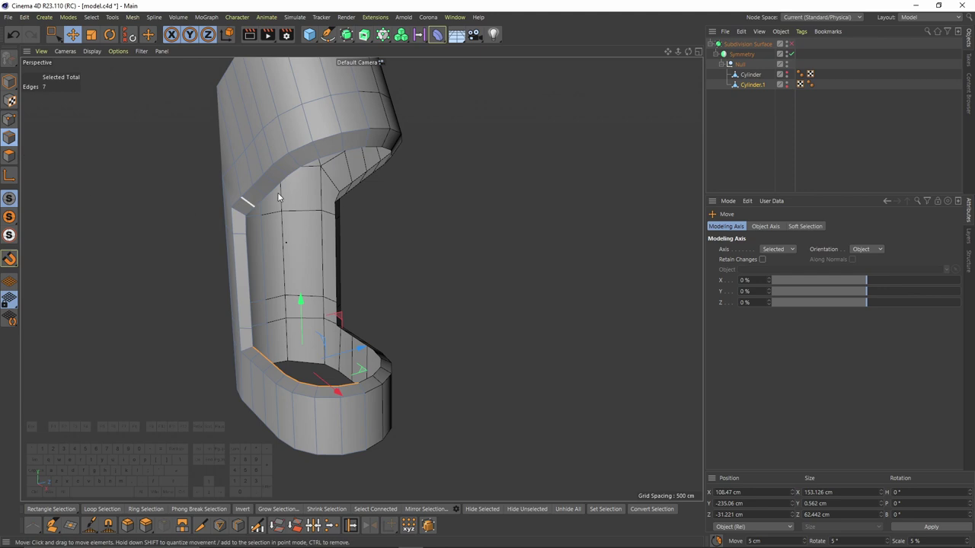
click(355, 149)
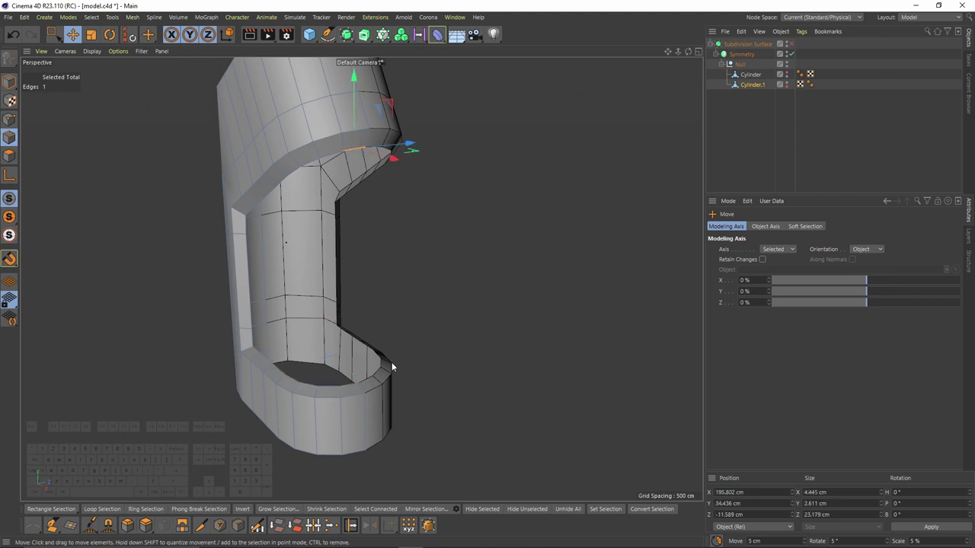
ctrl+shift+click(346, 385)
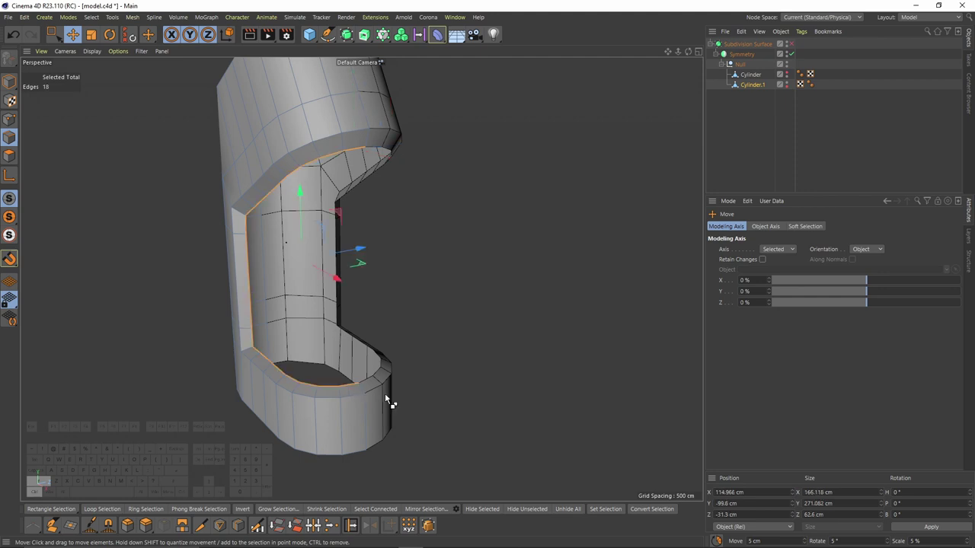
scroll(363, 177, up, 2)
key(space)
ctrl+drag(332, 143, 383, 168)
alt+middle_drag(358, 432, 366, 366)
scroll(366, 366, up, 2)
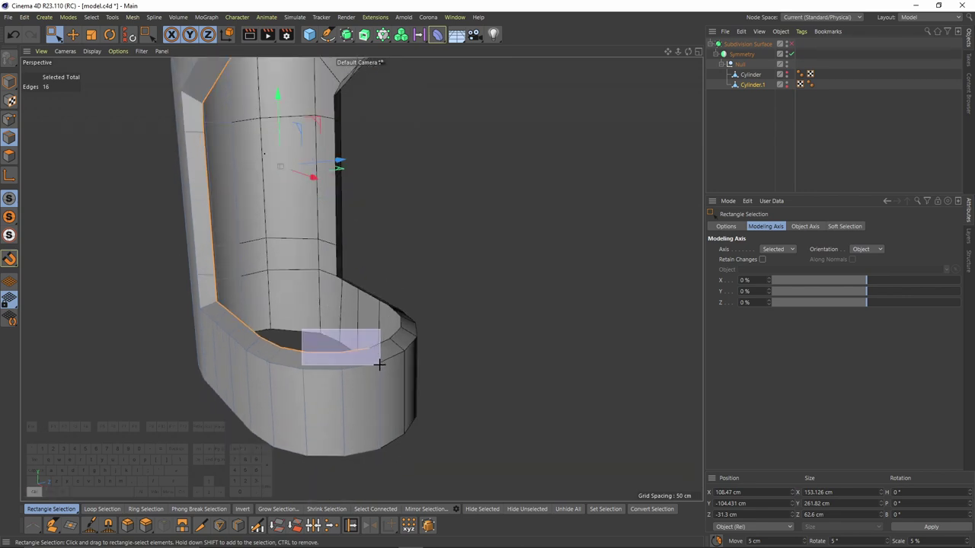
ctrl+drag(379, 365, 381, 365)
Extrude the selected rim edges inward to the symmetry plane, flattening them to Z position 0 and Z size 0.
scroll(375, 325, down, 2)
alt+drag(376, 324, 372, 303)
alt+drag(376, 228, 349, 225)
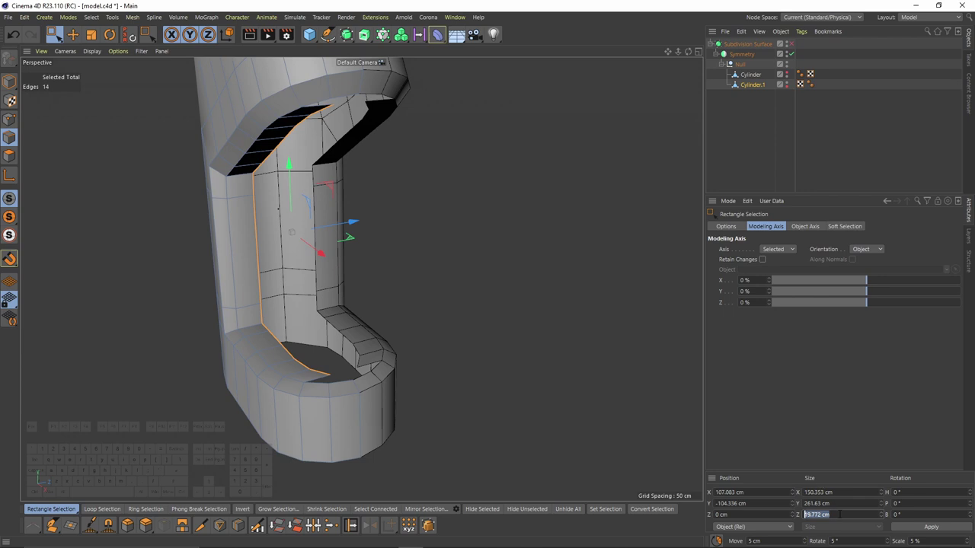
key(Return)
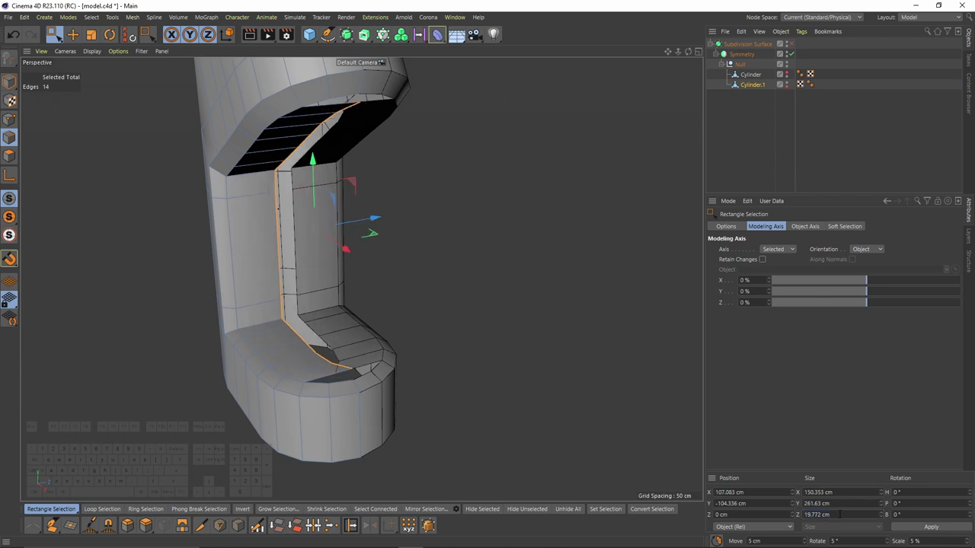
text(0)
key(Return)
Bridge the remaining gaps at the rounded ends of the opening's upper and lower inner faces.
scroll(389, 143, up, 2)
alt+drag(399, 282, 343, 168)
alt+drag(361, 278, 283, 198)
right_click(382, 199)
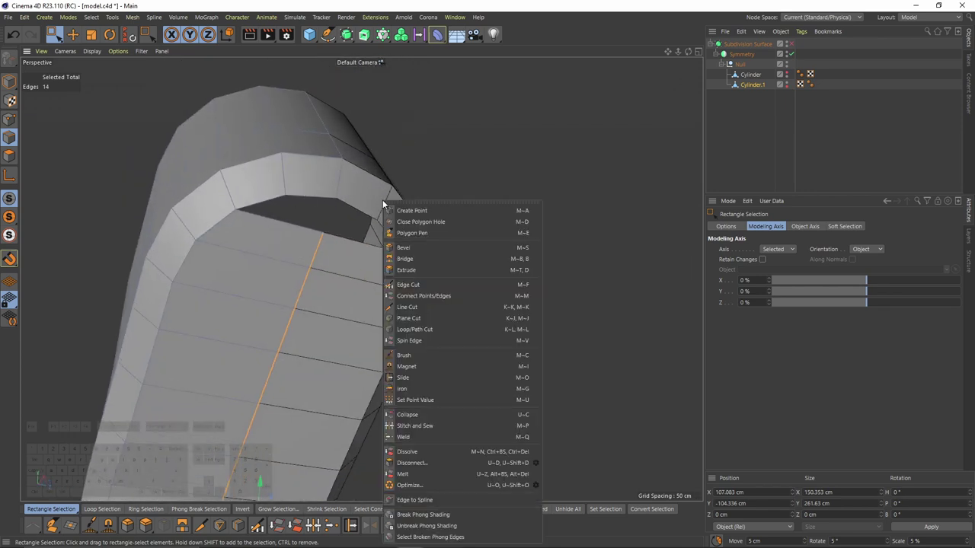
click(404, 258)
alt+drag(320, 244, 349, 342)
scroll(337, 368, up, 4)
scroll(349, 342, down, 3)
alt+drag(303, 327, 586, 170)
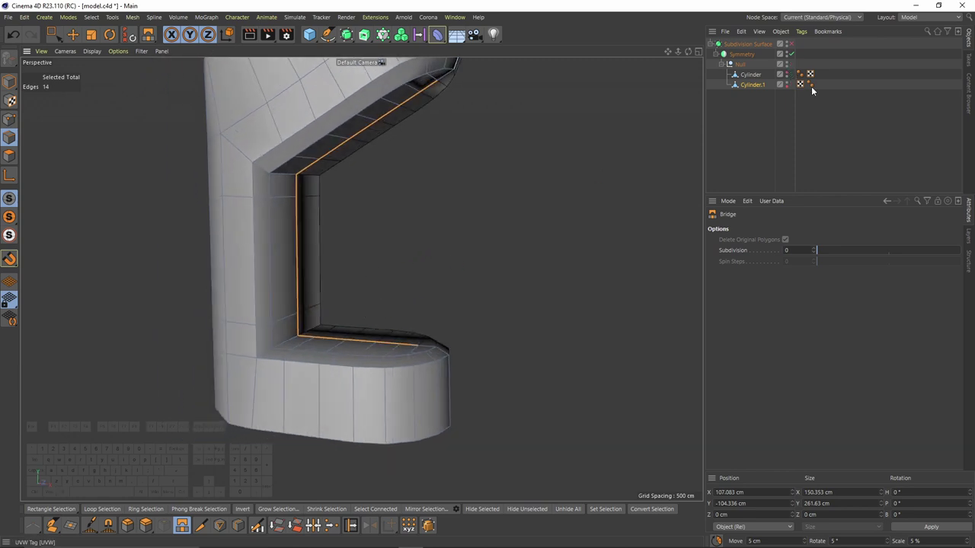
Temporarily toggle the visibility of the Cylinder object to compare it with the closed opening faces.
click(788, 73)
mouse_move(386, 207)
alt+mouse_down()
mouse_move(405, 236)
mouse_move(368, 217)
mouse_move(307, 239)
mouse_move(268, 238)
mouse_move(396, 190)
alt+mouse_up()
scroll(403, 187, up, 3)
double_click(788, 74)
Cut an edge loop around the outside of the opening's bevelled rim at an offset of about 16.8 %.
alt+drag(442, 235, 380, 177)
right_click(425, 195)
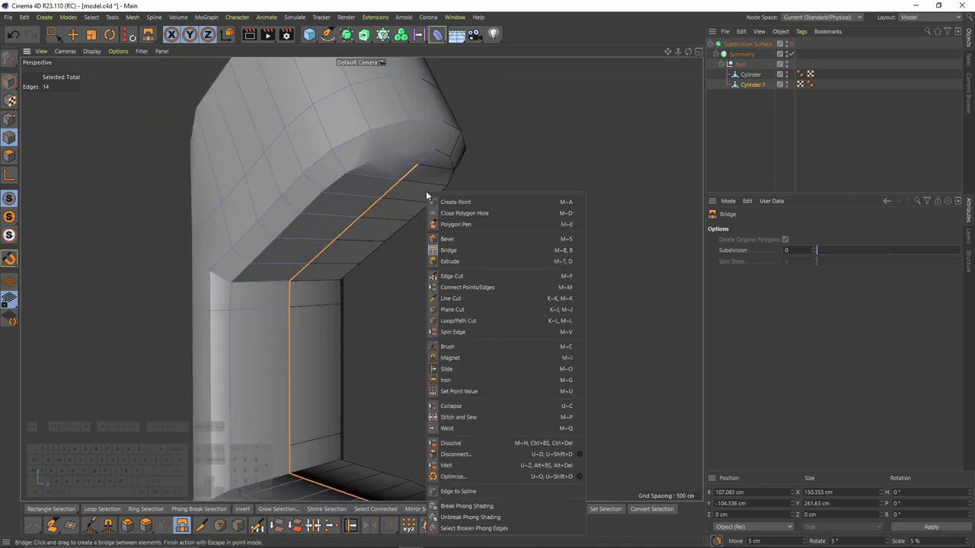
click(474, 322)
scroll(410, 137, up, 3)
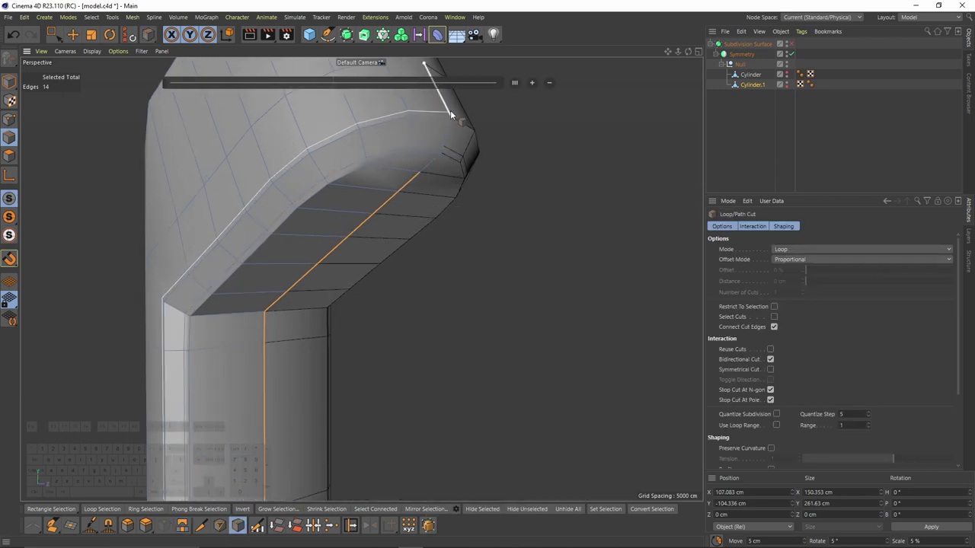
click(450, 111)
click(448, 119)
alt+drag(409, 192, 424, 284)
scroll(424, 284, down, 3)
alt+middle_drag(422, 283, 398, 71)
scroll(301, 351, up, 1)
scroll(301, 352, up, 4)
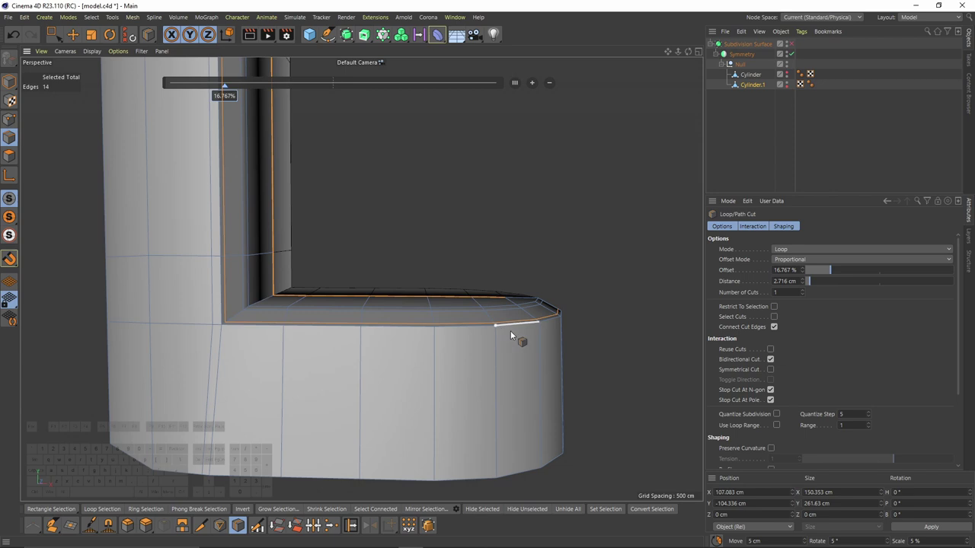
Slide and weld the extra points below the opening's lower outer corner, and slide the adjoining corner point by about 10.8 %.
alt+drag(540, 335, 284, 232)
scroll(287, 306, up, 4)
click(10, 120)
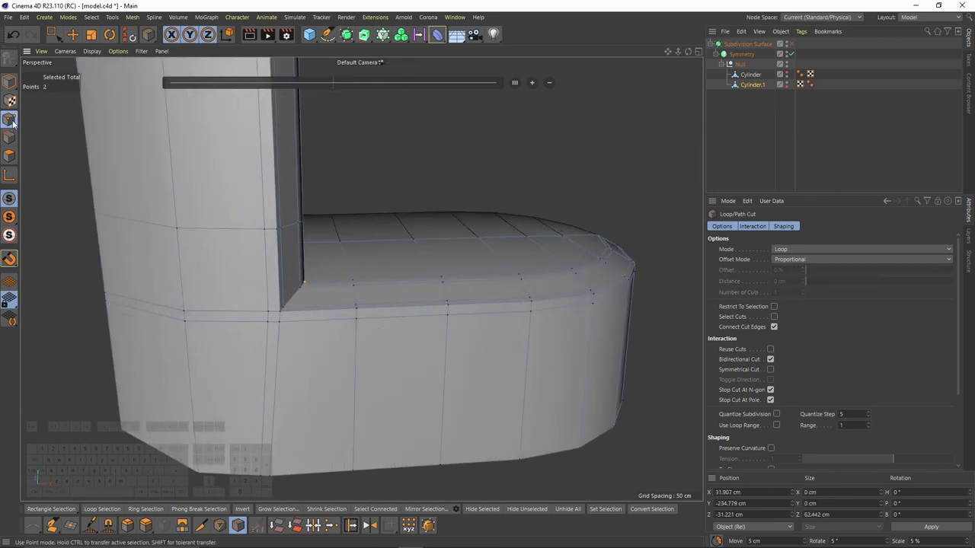
key(m)
key(o)
scroll(271, 335, up, 3)
scroll(278, 332, down, 4)
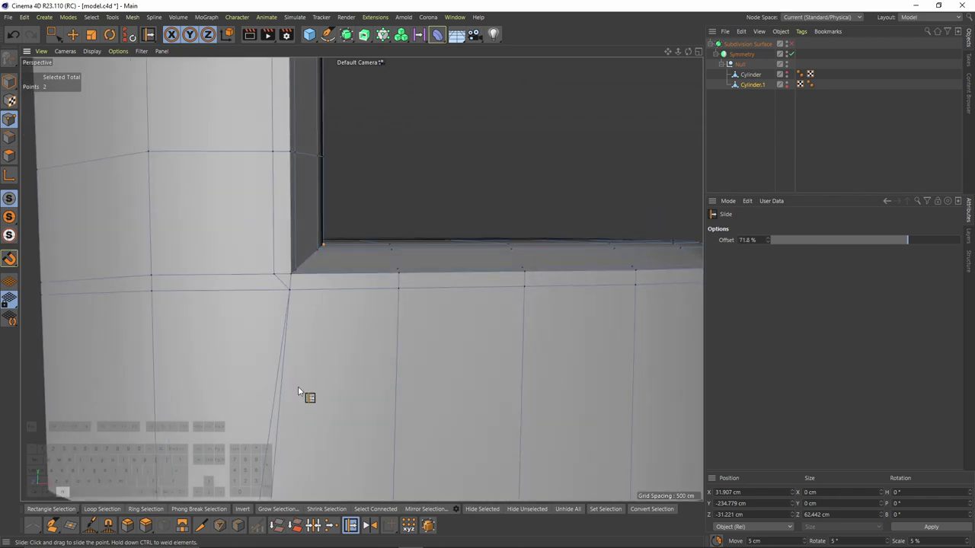
ctrl+drag(283, 383, 293, 383)
scroll(310, 195, up, 2)
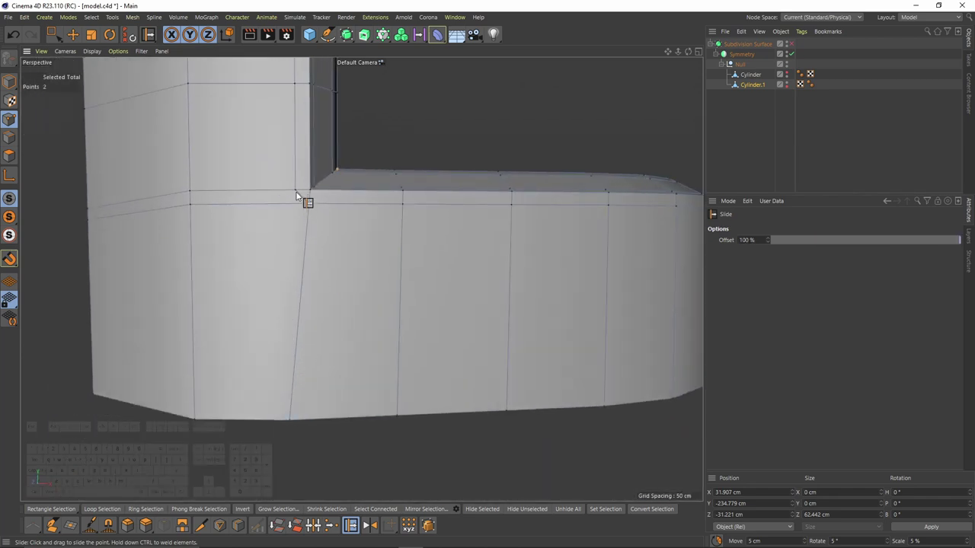
drag(296, 193, 327, 176)
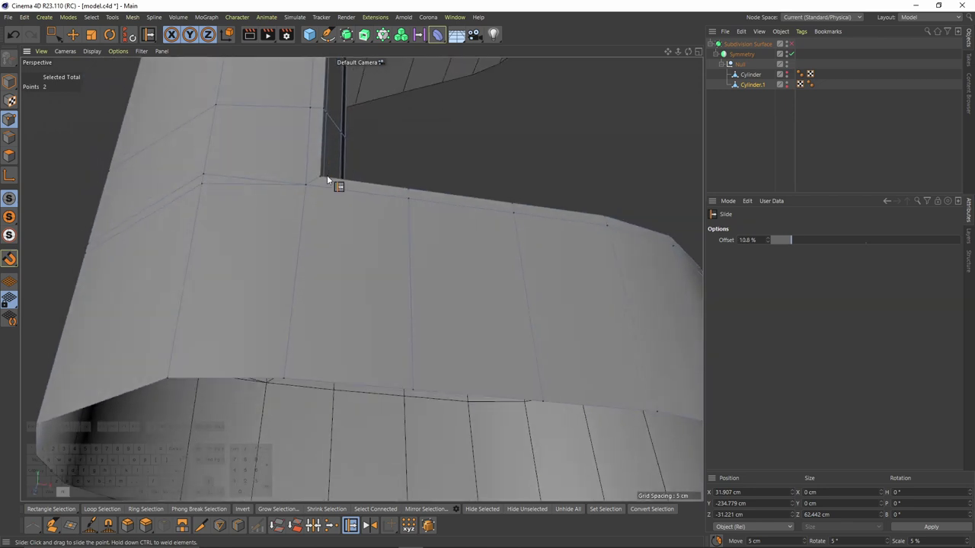
Slide the doubled loop points around the body's outer side onto the neighbouring points to weld them.
alt+drag(286, 370, 242, 234)
alt+middle_drag(242, 234, 342, 262)
alt+right_drag(342, 262, 303, 221)
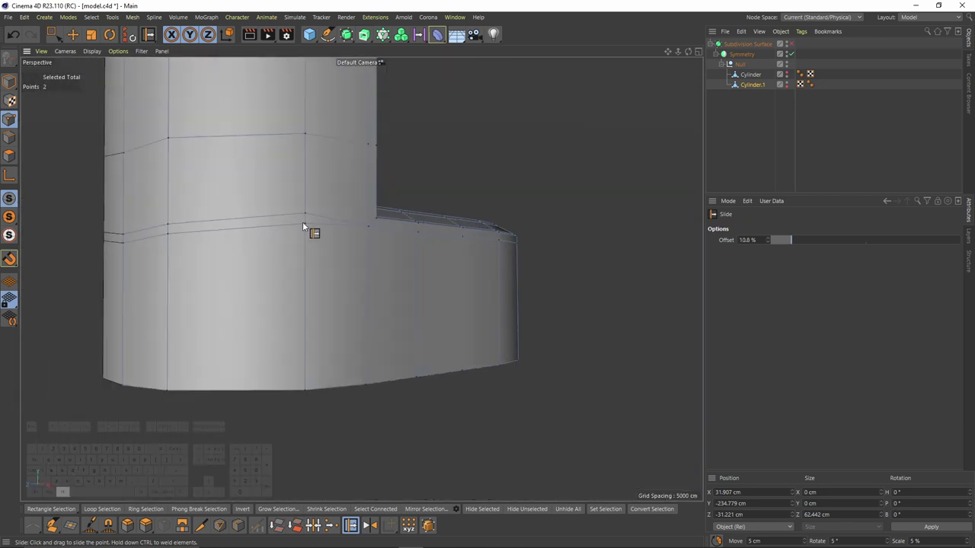
ctrl+drag(305, 213, 303, 224)
ctrl+drag(166, 224, 123, 244)
Preview the shell with subdivision smoothing and examine the opening.
alt+drag(293, 262, 200, 227)
key(q)
click(751, 144)
mouse_move(483, 222)
alt+mouse_down()
mouse_move(490, 253)
mouse_move(489, 227)
alt+mouse_up()
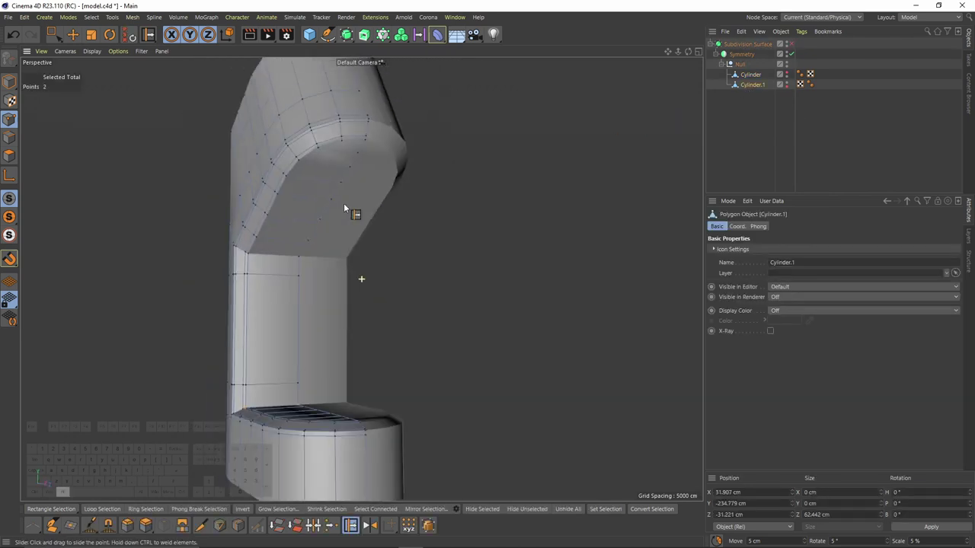
Select all inner polygons of the opening's upper, rear and lower faces in polygon mode with Live Selection.
scroll(343, 202, up, 3)
click(9, 155)
click(52, 34)
click(73, 51)
drag(355, 131, 265, 358)
mouse_move(276, 313)
alt+mouse_down()
mouse_move(286, 361)
mouse_move(312, 365)
alt+mouse_up()
shift+drag(278, 343, 316, 399)
alt+drag(374, 449, 496, 279)
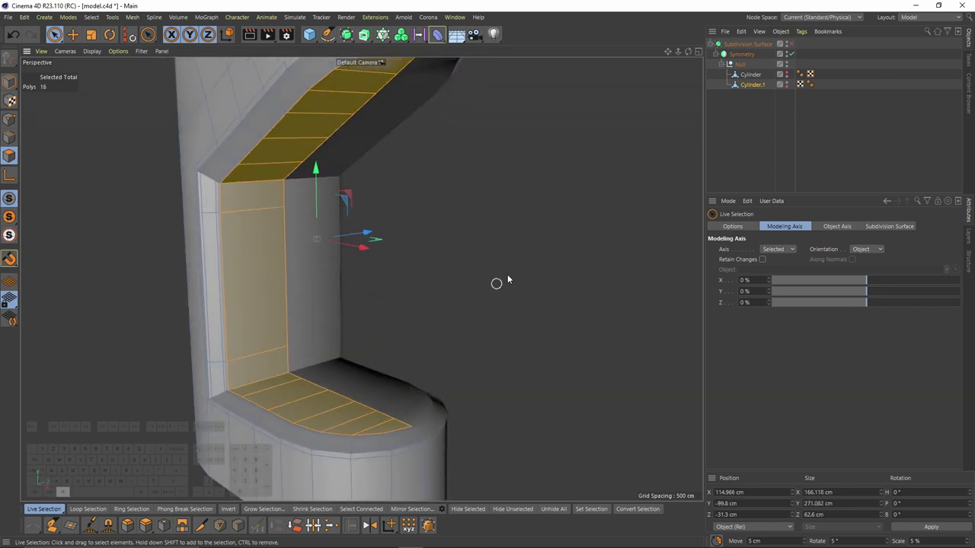
Inset the selected faces with Extrude Inner, using a maximum angle of about 102° and an offset of about 6 cm.
right_click(518, 252)
click(574, 164)
alt+drag(496, 200, 335, 330)
drag(397, 353, 365, 353)
alt+drag(361, 279, 328, 294)
alt+right_drag(321, 290, 400, 283)
alt+drag(313, 326, 276, 303)
key(ctrl+z)
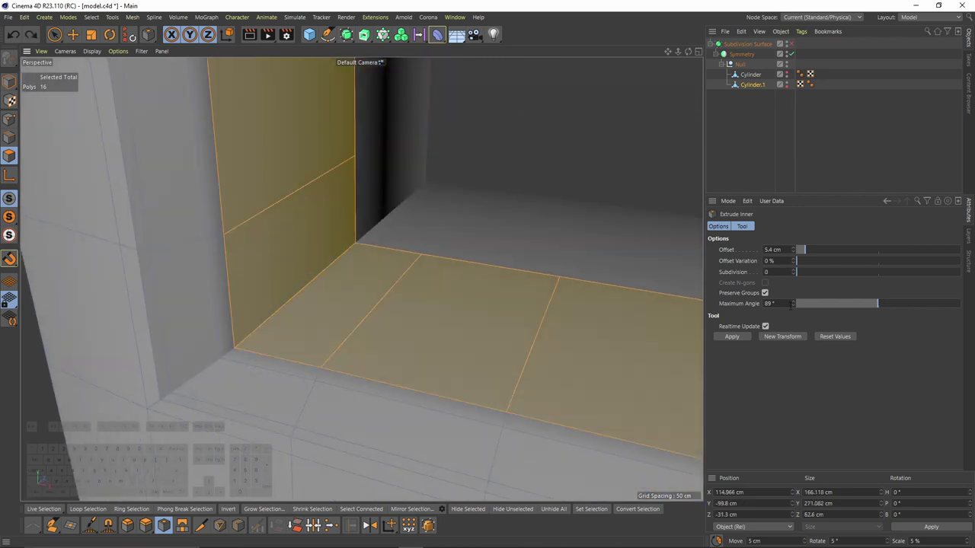
drag(792, 302, 802, 302)
drag(465, 332, 480, 332)
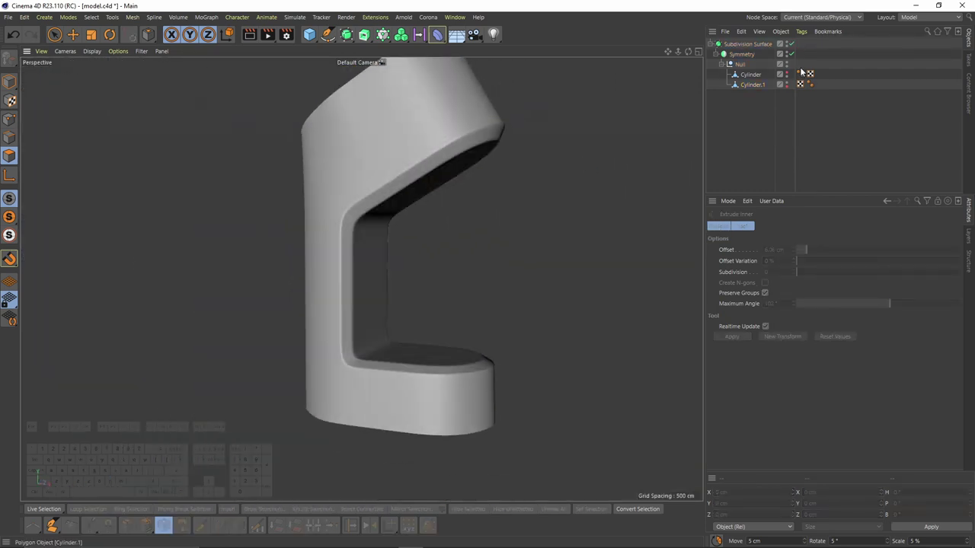
Make the Cylinder object visible and compare the upper part of the smoothed model with the front reference drawing.
click(788, 75)
alt+drag(449, 202, 639, 159)
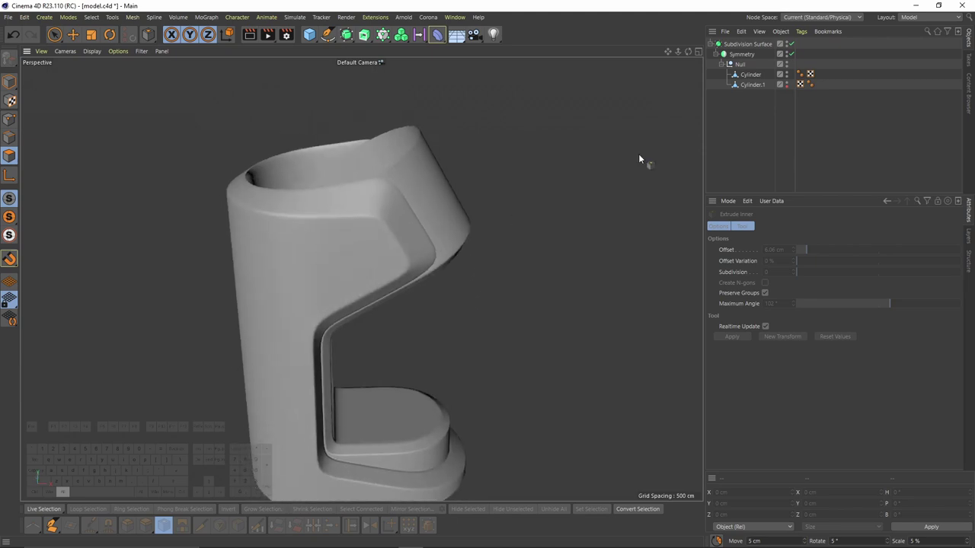
middle_click(549, 320)
middle_click(536, 329)
alt+right_drag(468, 293, 452, 292)
alt+middle_drag(453, 292, 428, 404)
alt+right_drag(402, 317, 388, 336)
alt+middle_drag(366, 146, 357, 306)
alt+right_drag(357, 306, 325, 196)
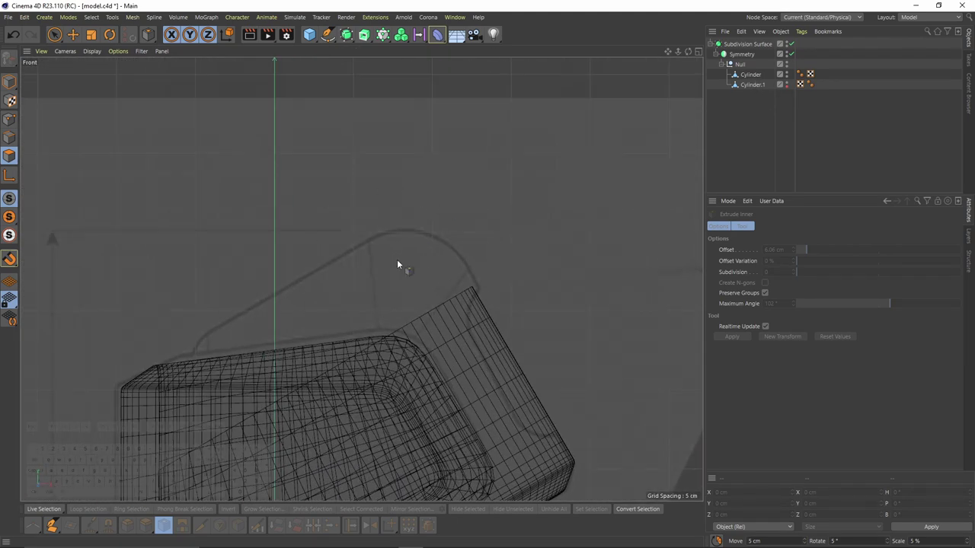
Select the Cylinder.1 object for further editing.
click(746, 77)
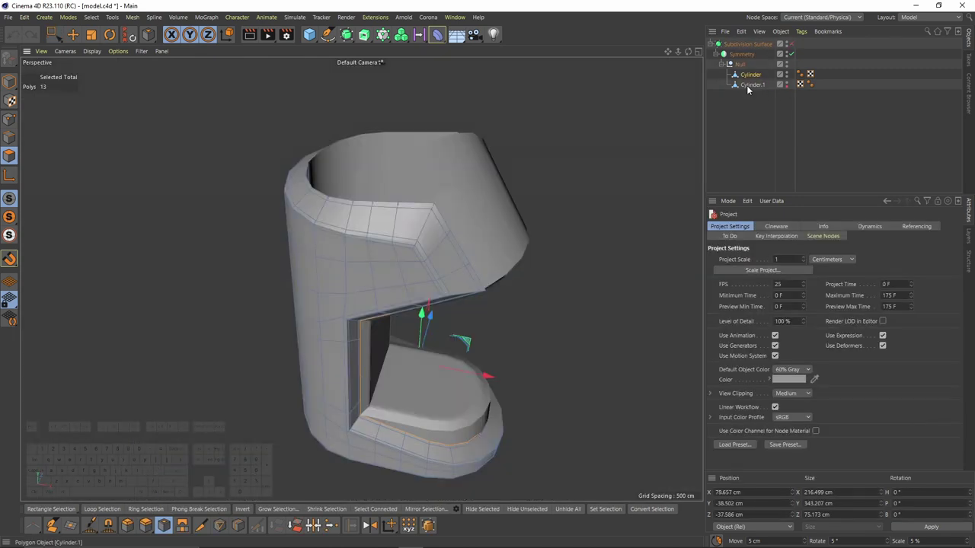
click(747, 87)
alt+drag(448, 231, 407, 297)
Select Cylinder.1's slanted top rim edges in the front view and extrude them straight up to about Y 187 cm.
key(e)
alt+drag(406, 185, 367, 163)
middle_click(514, 344)
middle_click(518, 352)
alt+middle_drag(320, 282, 369, 191)
alt+right_drag(369, 192, 340, 186)
click(10, 137)
key(space)
key(0)
drag(182, 189, 355, 344)
shift+drag(324, 138, 475, 285)
shift+drag(431, 143, 522, 219)
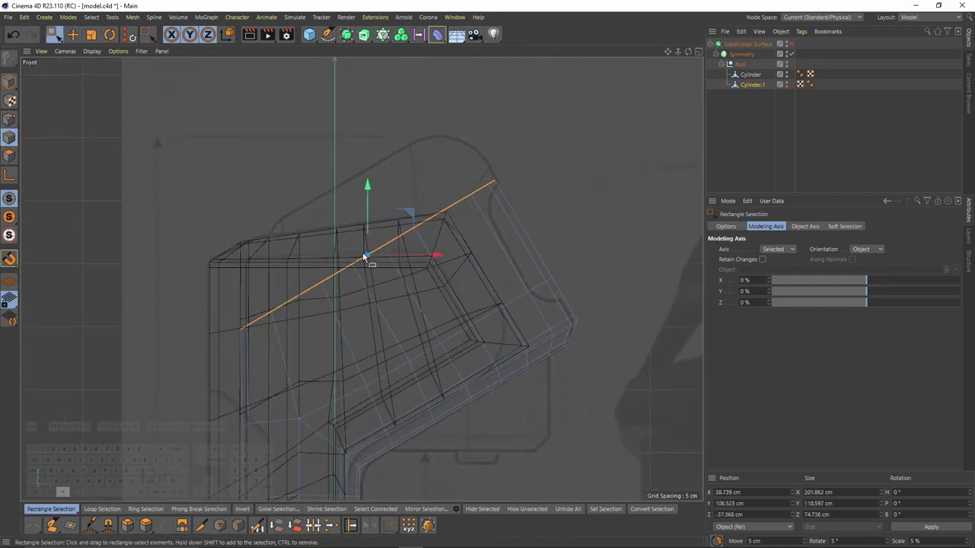
alt+middle_drag(465, 225, 503, 247)
drag(449, 233, 411, 106)
alt+middle_drag(360, 278, 364, 257)
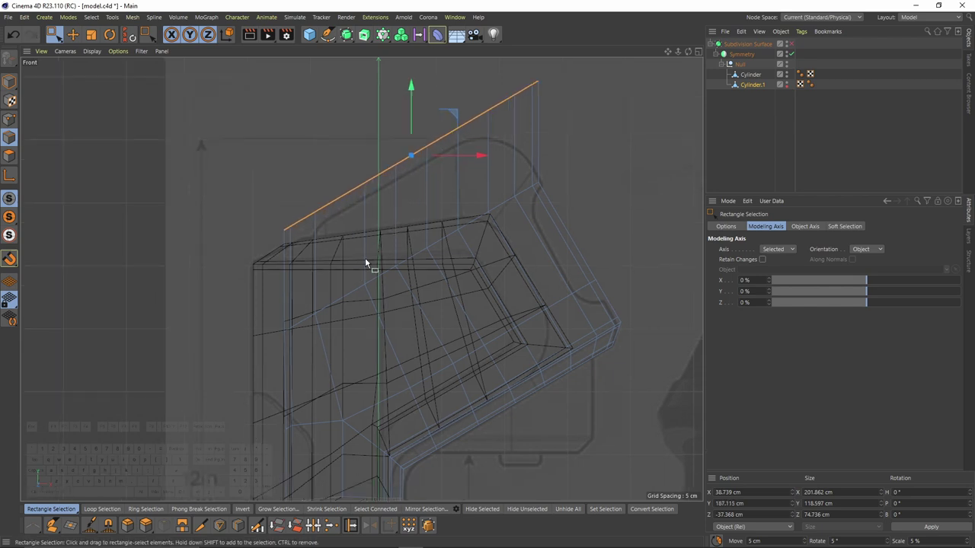
Progressively deselect the lower rim edges and shift the remaining upper ones inward toward the drawing's rounded top outline.
ctrl+drag(237, 177, 335, 259)
ctrl+drag(309, 159, 380, 243)
drag(492, 94, 471, 106)
ctrl+drag(298, 162, 367, 234)
drag(476, 100, 464, 108)
Return to the perspective view and display the model with Gouraud Shading (Lines), framing the extruded wall's back.
middle_click(464, 108)
middle_click(295, 222)
mouse_move(295, 222)
alt+mouse_down()
mouse_move(447, 167)
mouse_move(445, 205)
mouse_move(415, 196)
mouse_move(434, 189)
mouse_move(378, 211)
alt+mouse_up()
key(n)
key(b)
key(e)
alt+right_drag(379, 211, 442, 173)
alt+middle_drag(442, 173, 414, 263)
alt+drag(414, 264, 409, 235)
Reposition the vertical edges at the back of the extruded wall along the body's rim.
drag(322, 334, 312, 333)
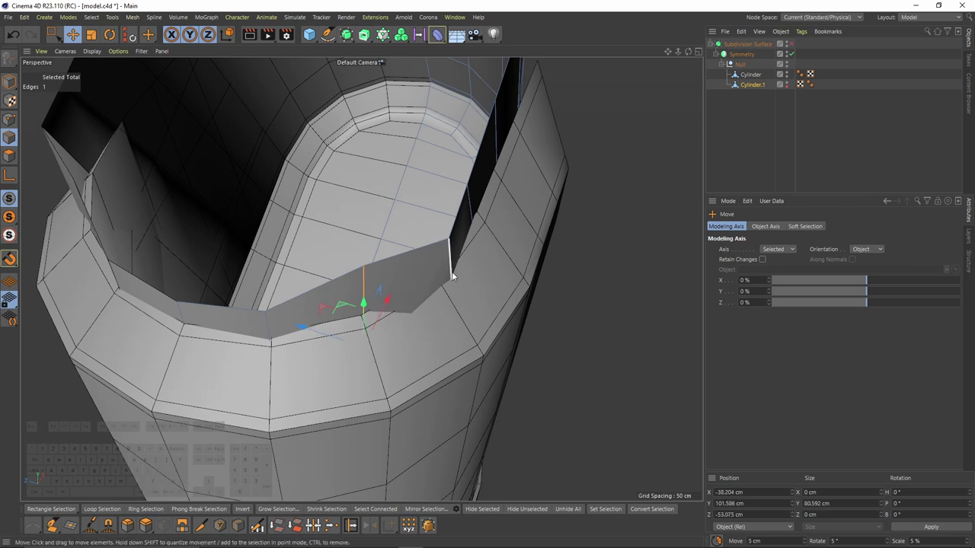
drag(398, 265, 367, 248)
In point mode, reposition the points at the back of the extruded wall to follow the rim's curve.
click(9, 120)
alt+drag(457, 250, 607, 268)
click(432, 296)
drag(404, 270, 396, 264)
click(536, 233)
drag(502, 197, 487, 185)
Adjust the neighbouring points further along the extruded wall so its side lines up with the rim's inner edge.
alt+drag(487, 185, 450, 199)
click(361, 356)
drag(327, 347, 313, 341)
alt+drag(313, 341, 389, 376)
click(387, 383)
alt+drag(392, 262, 405, 320)
click(327, 210)
drag(338, 270, 434, 211)
Preview the model with subdivision smoothing and examine the fit between the extruded wall and the body's rim.
alt+drag(240, 254, 315, 317)
key(q)
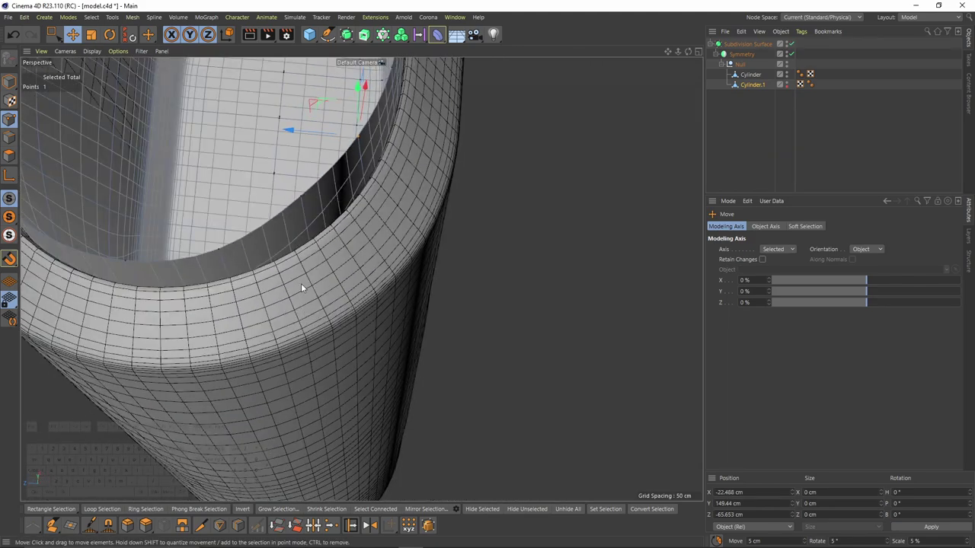
alt+drag(281, 268, 211, 223)
alt+drag(344, 251, 348, 372)
key(q)
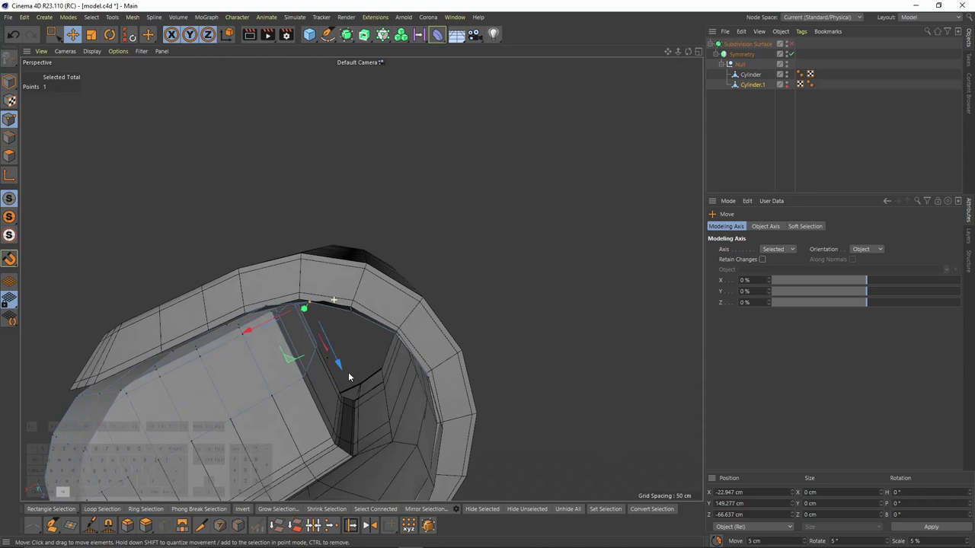
In the top view, select the stacked points at the back of the wall and scale them into one vertical line.
key(F2)
alt+middle_drag(286, 273, 323, 235)
key(0)
scroll(322, 235, up, 8)
alt+middle_drag(305, 193, 329, 245)
key(t)
drag(267, 200, 313, 227)
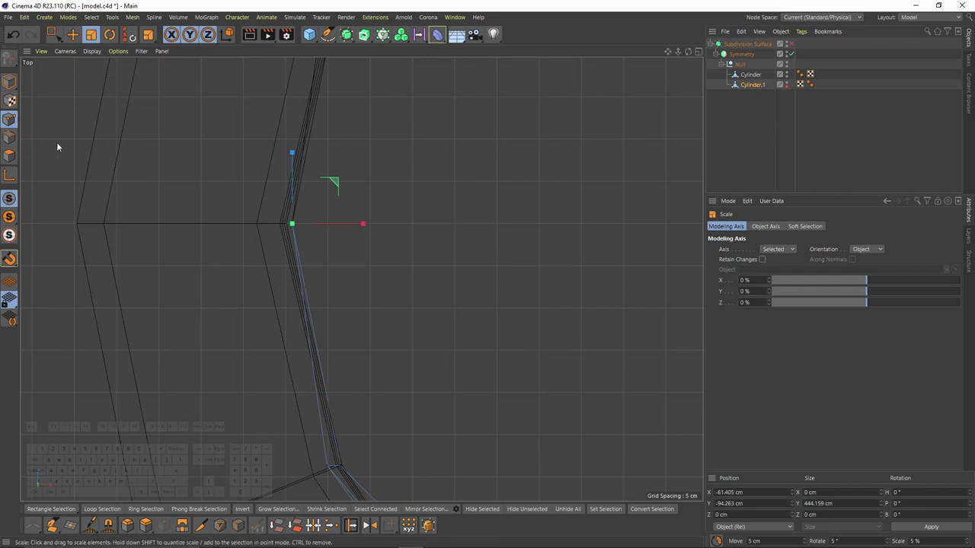
Move the aligned back points onto the inner edge of the body's rim in the top view.
middle_click(283, 247)
middle_click(387, 207)
click(10, 259)
key(e)
mouse_move(293, 223)
mouse_down()
mouse_move(298, 210)
mouse_move(290, 226)
mouse_up()
Select the next column of wall points, flatten it by scaling, and place it on the adjacent rim corner.
drag(264, 309, 314, 335)
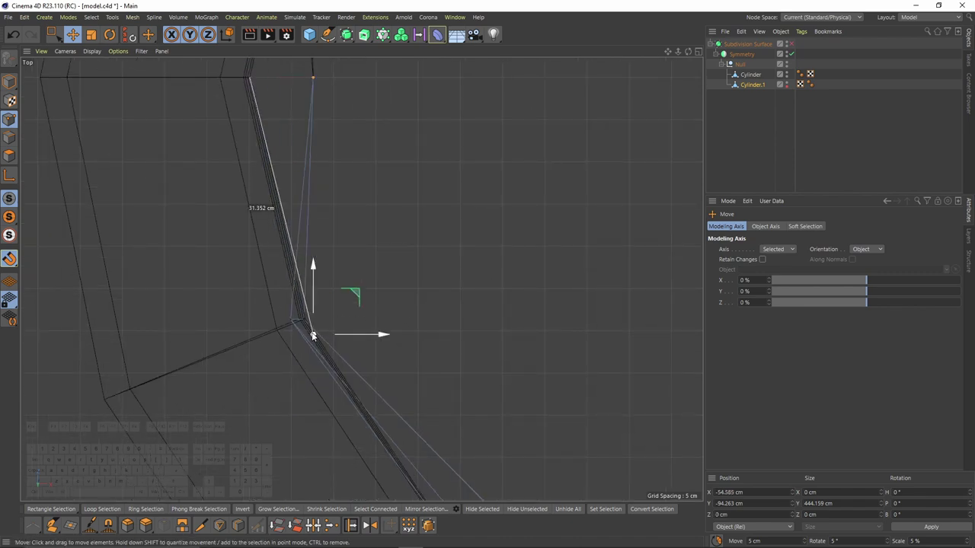
key(ctrl+z)
key(space)
drag(265, 301, 304, 322)
key(t)
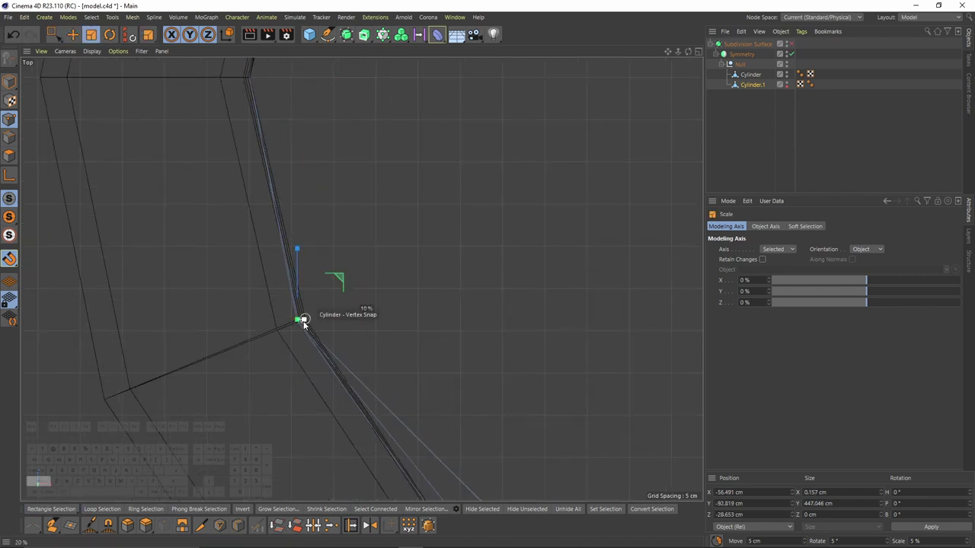
key(e)
drag(342, 281, 351, 284)
Line up the following pair of upper wall points by scaling and shift them onto the rim's curve in the top view.
scroll(447, 379, down, 3)
alt+middle_drag(448, 379, 342, 224)
middle_click(341, 222)
middle_click(226, 207)
alt+drag(330, 292, 331, 219)
alt+drag(379, 256, 393, 264)
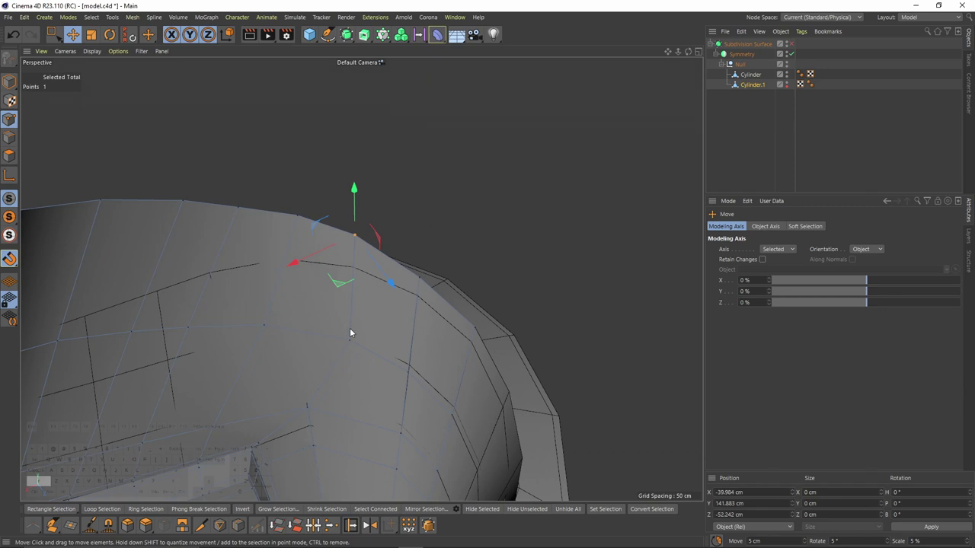
key(t)
drag(296, 323, 366, 317)
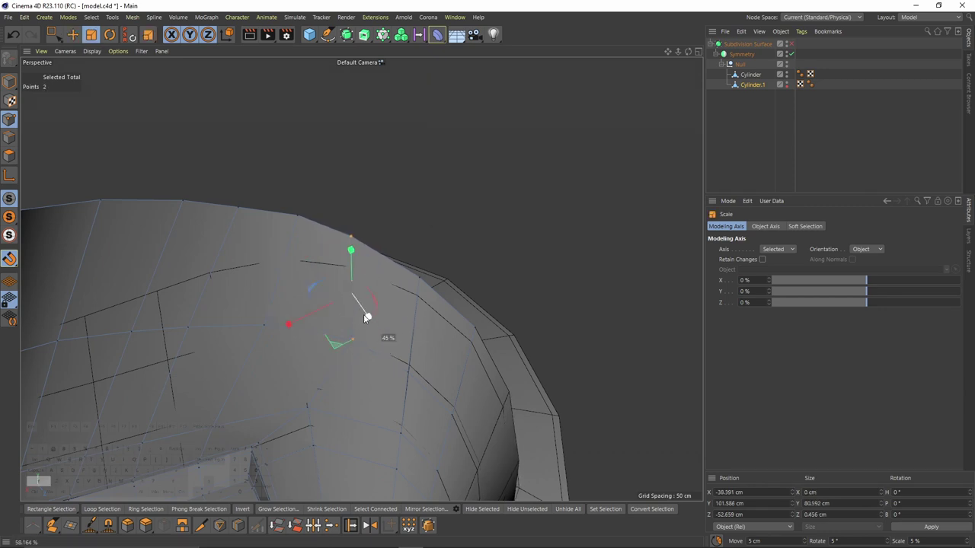
key(F2)
key(e)
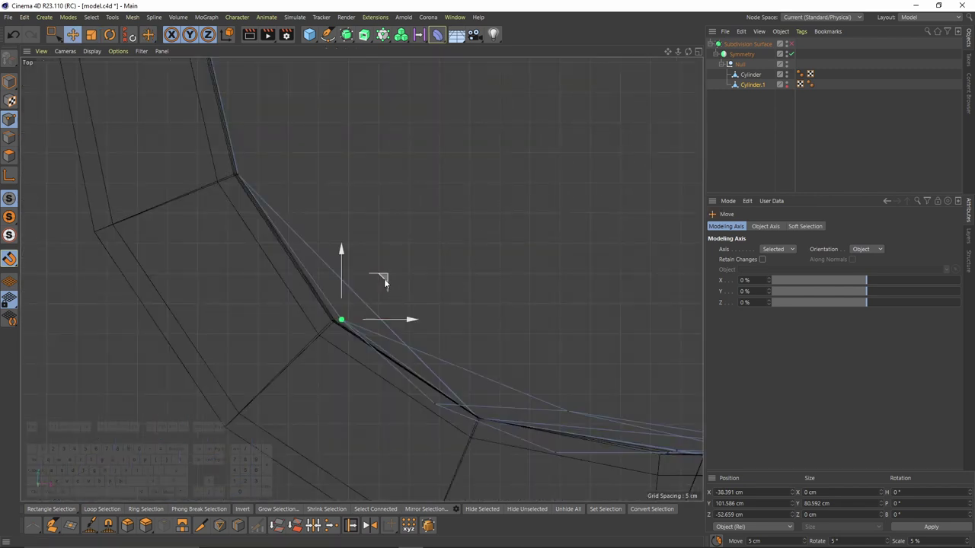
key(F1)
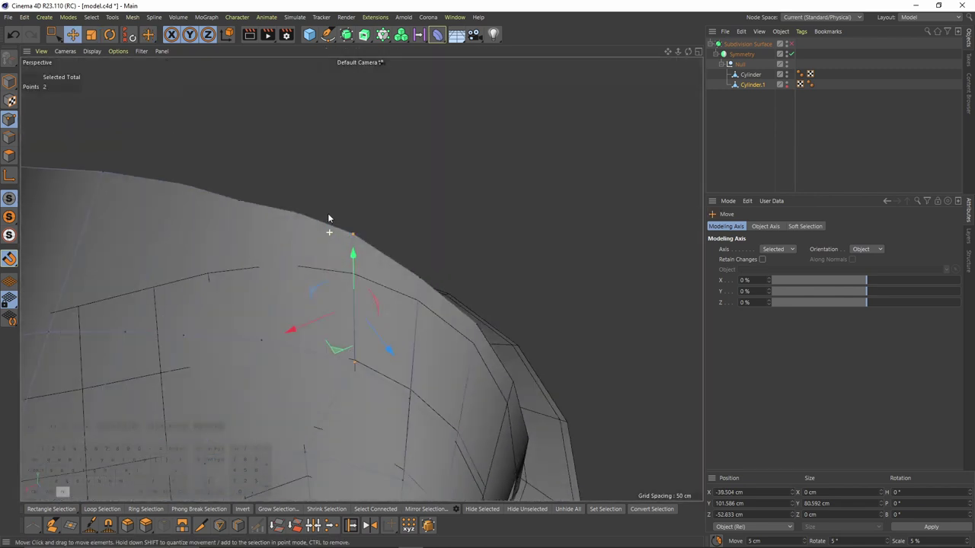
Select the next upper rim point with the one below it, flatten the pair, and move it onto the rim's curve.
alt+drag(314, 256, 303, 217)
click(301, 213)
shift+click(261, 326)
key(t)
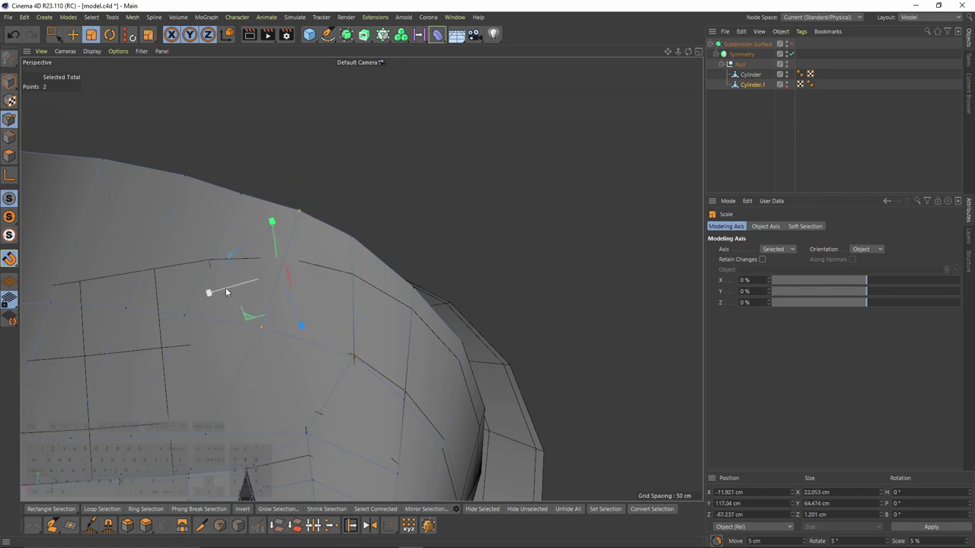
mouse_move(278, 280)
mouse_down()
mouse_move(306, 340)
mouse_move(279, 279)
mouse_up()
key(e)
middle_click(280, 278)
middle_click(532, 213)
drag(540, 366, 521, 378)
Select the single point standing off the rim near the wall's middle and slide it along its edge by about 18.2%.
alt+middle_drag(589, 417, 431, 304)
key(space)
drag(388, 333, 411, 362)
middle_click(412, 364)
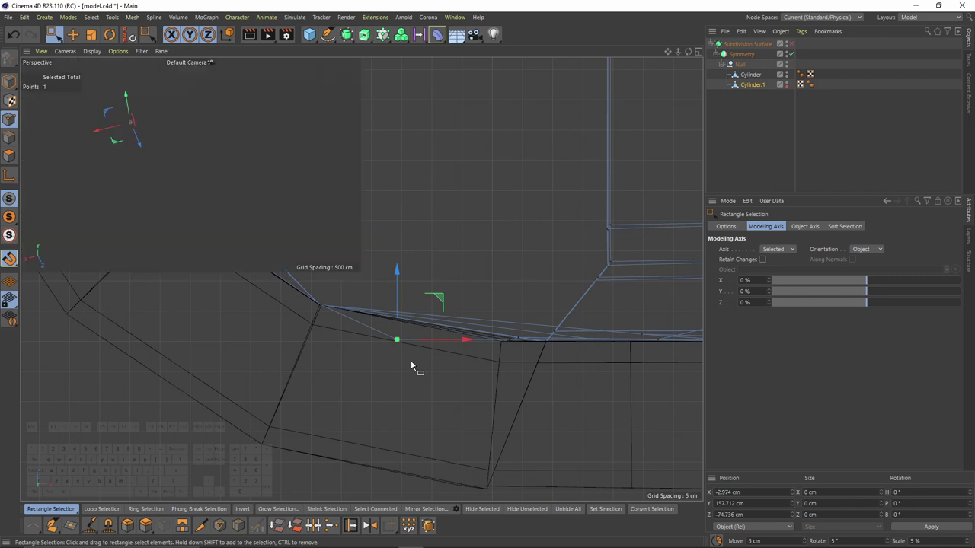
middle_click(353, 231)
alt+drag(354, 232, 262, 255)
alt+middle_drag(263, 255, 404, 278)
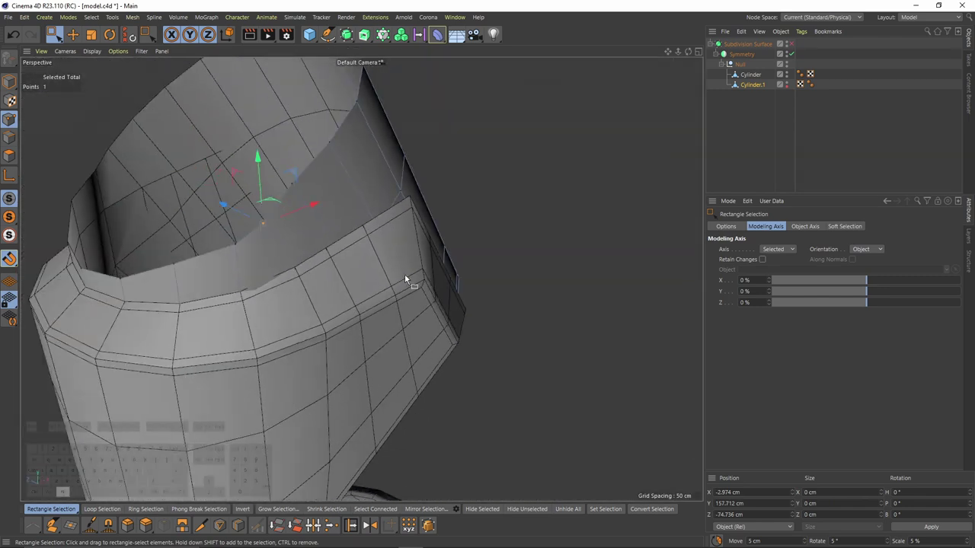
alt+drag(404, 276, 292, 243)
alt+right_drag(293, 242, 307, 258)
key(m)
key(o)
drag(265, 245, 275, 233)
drag(305, 201, 318, 192)
alt+right_drag(361, 211, 326, 228)
alt+drag(325, 228, 295, 197)
In the front view, make a slanted Line Cut across the top of the inner cylinder along the reference's upper outline.
middle_click(321, 283)
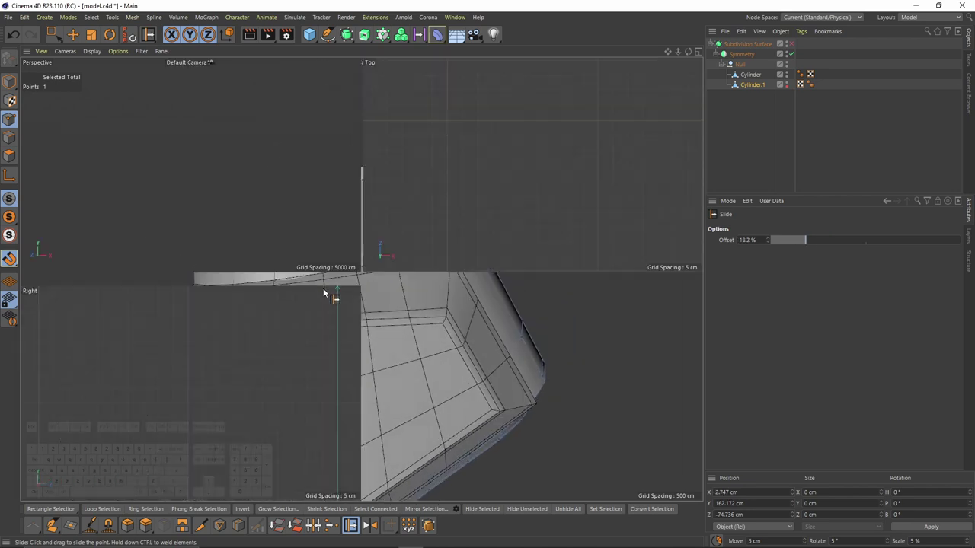
middle_click(472, 370)
middle_click(388, 298)
middle_click(320, 248)
mouse_move(311, 245)
alt+mouse_down()
mouse_move(298, 291)
mouse_move(299, 269)
mouse_move(311, 262)
alt+mouse_up()
middle_click(427, 285)
middle_click(467, 302)
alt+middle_drag(470, 306, 455, 324)
right_click(514, 204)
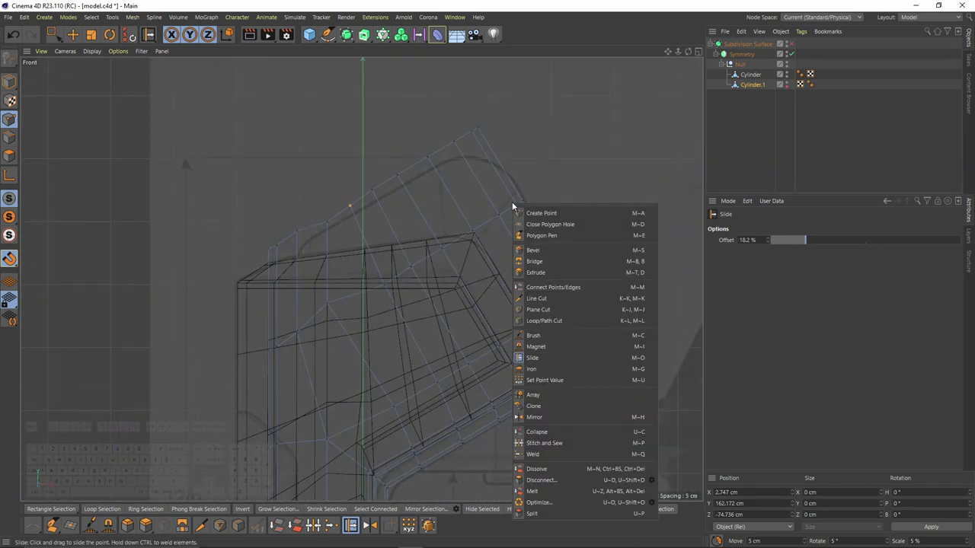
click(556, 299)
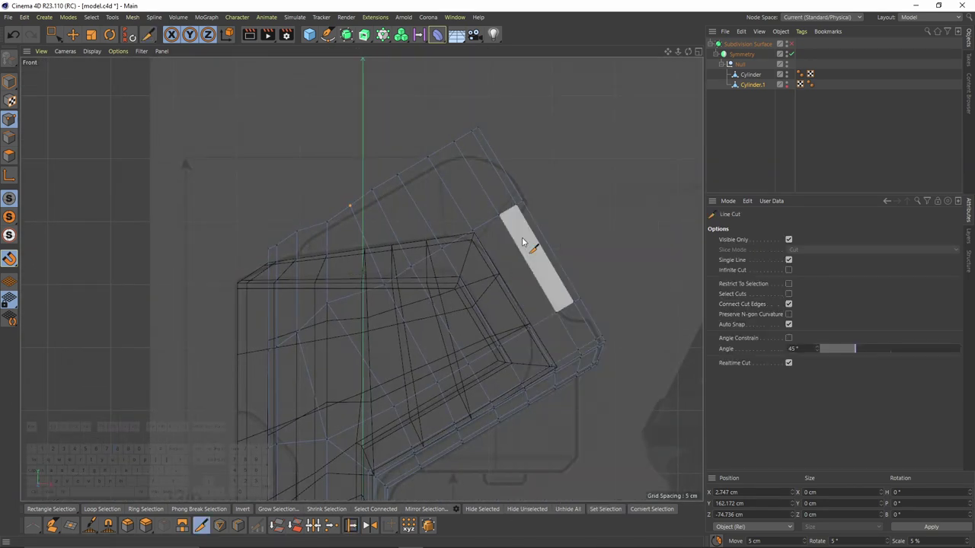
alt+middle_drag(522, 238, 570, 214)
click(547, 111)
click(251, 285)
key(space)
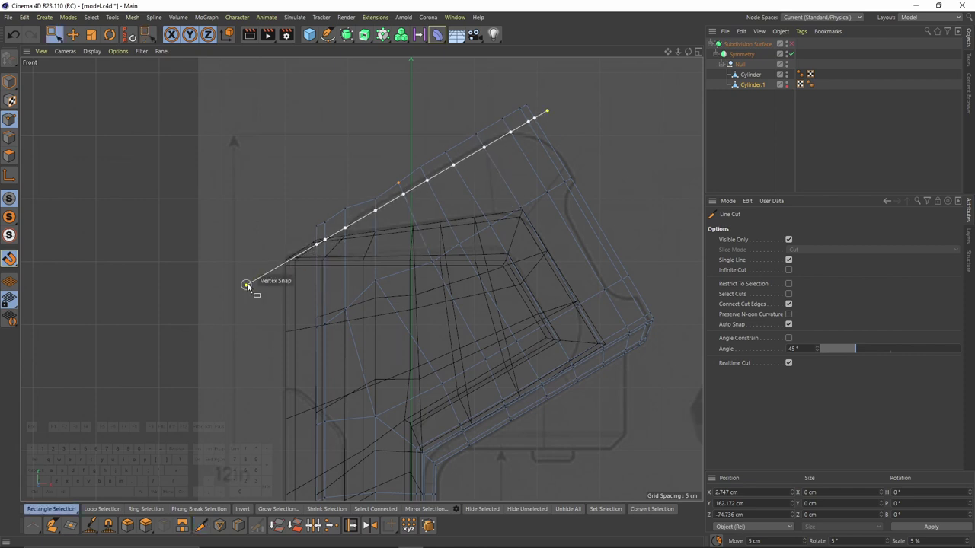
Select and delete the points above the slanted cut to trim the wall's uneven top.
scroll(304, 204, up, 3)
drag(326, 250, 326, 252)
key(Delete)
drag(326, 204, 354, 218)
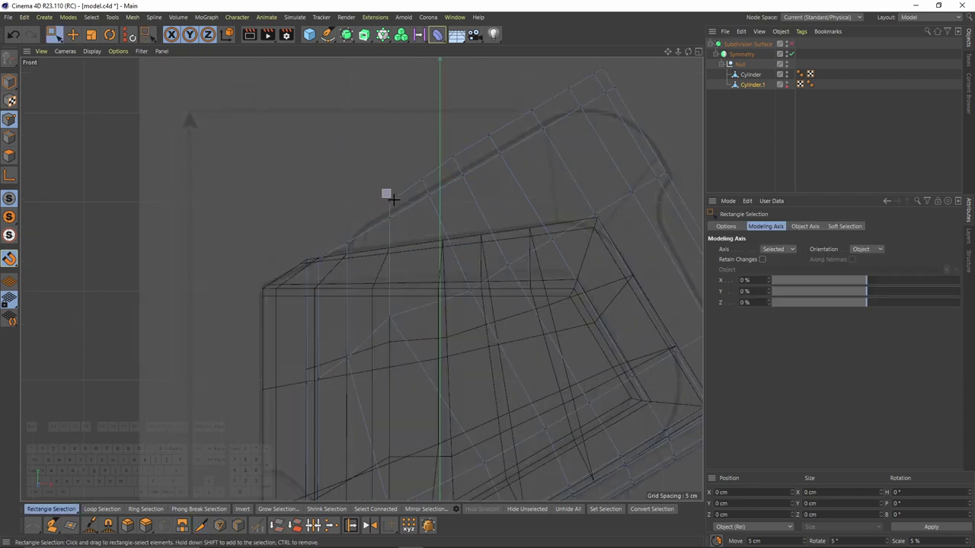
drag(478, 126, 502, 144)
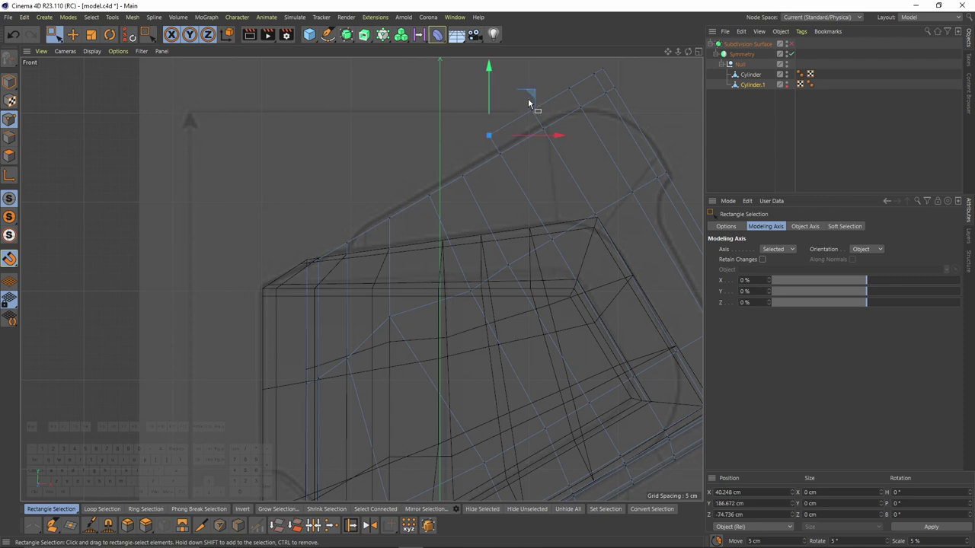
drag(611, 78, 613, 80)
key(Delete)
Hide the outer Cylinder in the viewport to isolate the trimmed inner shell.
middle_click(411, 215)
middle_click(349, 223)
alt+drag(379, 231, 420, 303)
alt+drag(361, 279, 401, 227)
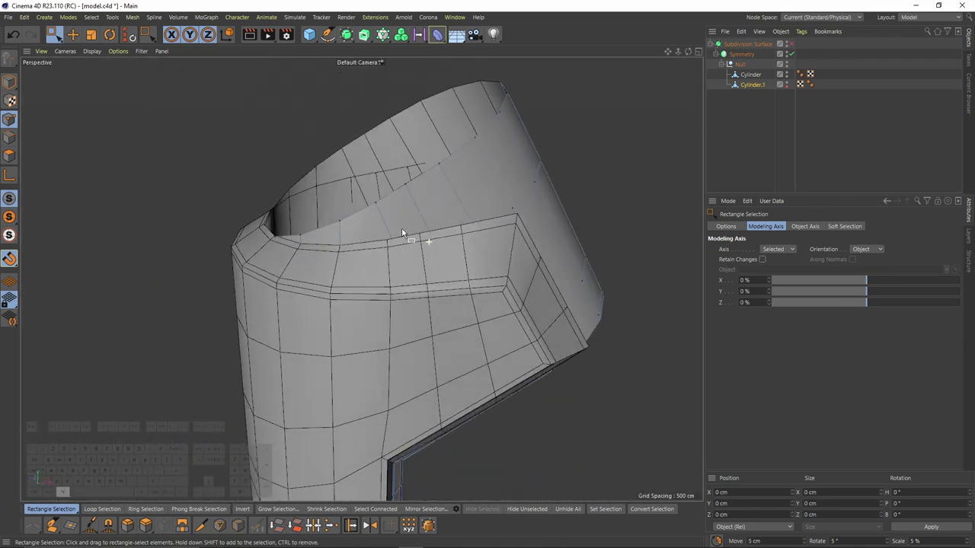
click(788, 75)
alt+drag(361, 279, 426, 163)
alt+drag(420, 168, 468, 181)
In edge mode, select the run of open edges along the trimmed top rim of Cylinder.1.
click(14, 139)
click(344, 249)
alt+middle_drag(426, 212, 417, 254)
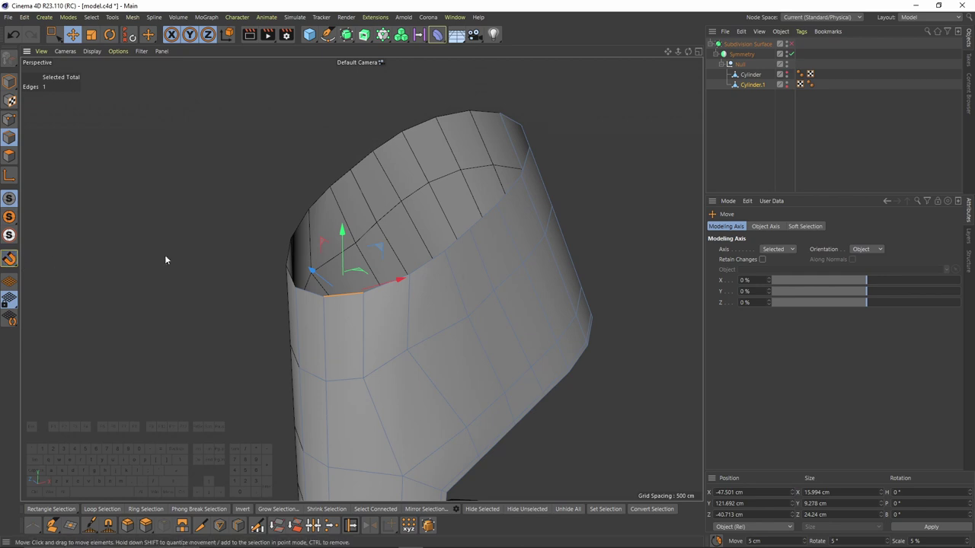
shift+click(424, 264)
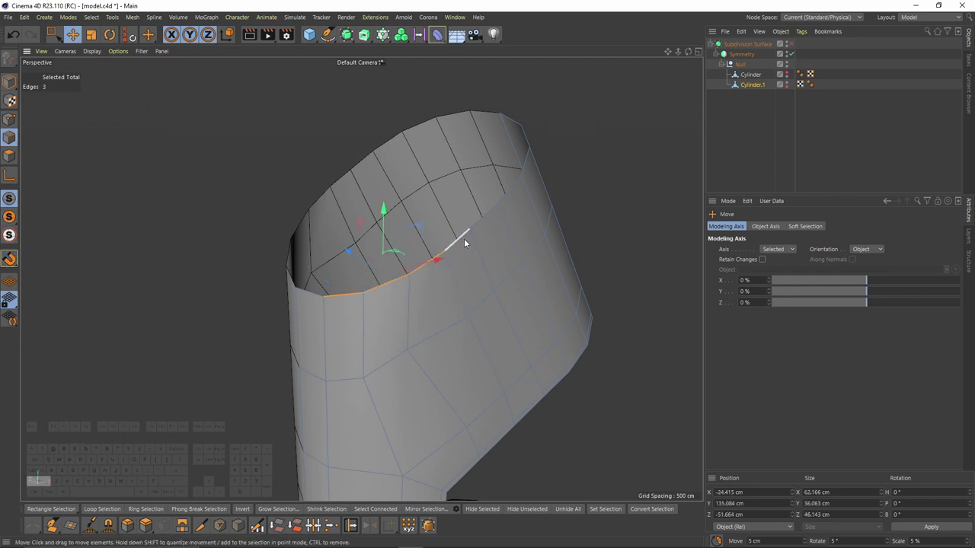
alt+drag(527, 179, 507, 189)
alt+drag(570, 152, 500, 228)
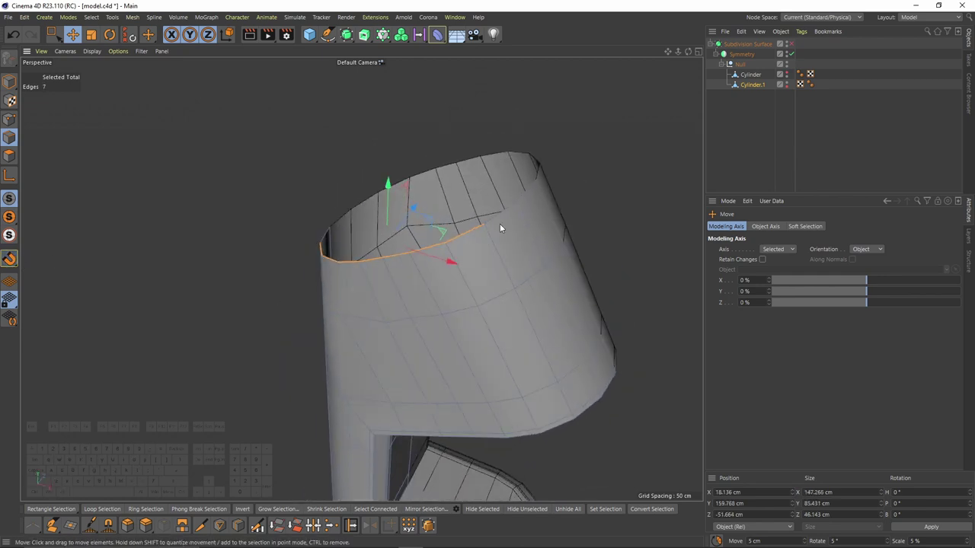
Extrude the selected rim edges inward and flatten them on the symmetry plane with Z position 0 and Z size 0.
alt+drag(423, 245, 552, 233)
alt+middle_drag(553, 233, 523, 316)
ctrl+drag(476, 227, 448, 219)
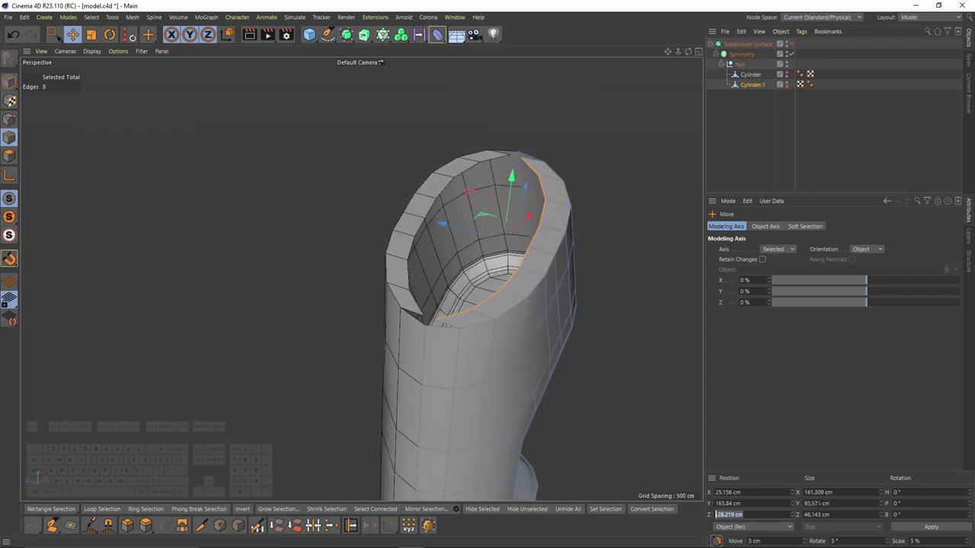
key(Return)
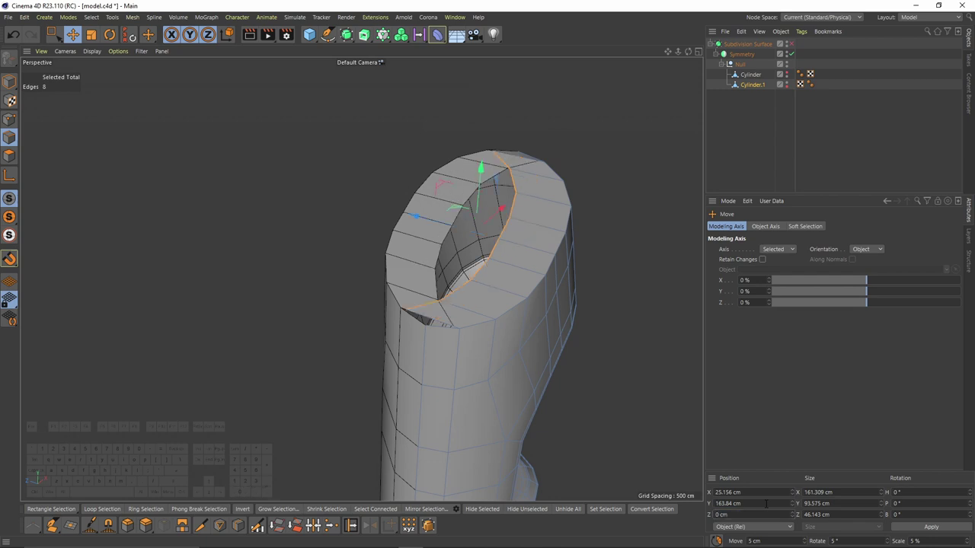
text(0)
key(Return)
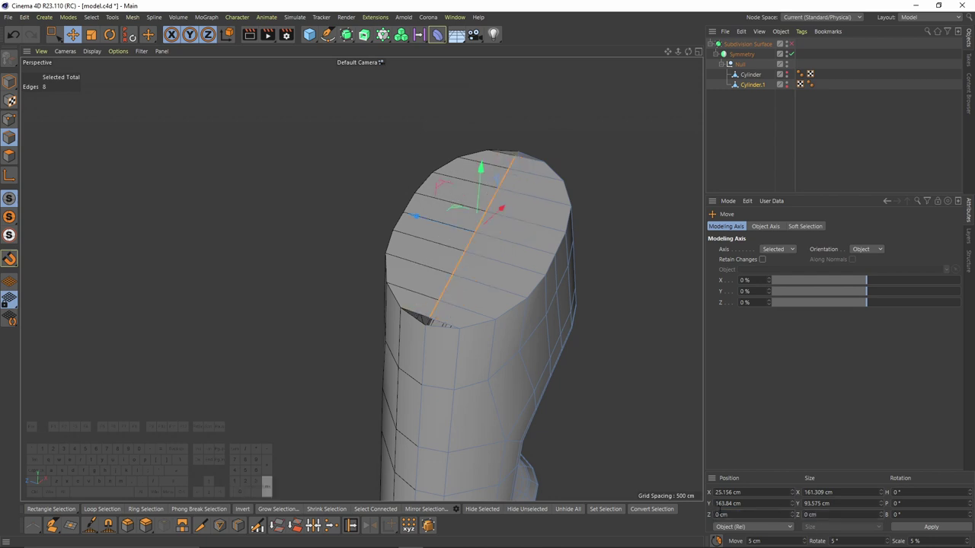
Merge the loose end points of the new cap with the rim points to close the gaps at both ends.
scroll(498, 312, up, 1)
click(9, 120)
scroll(427, 289, up, 4)
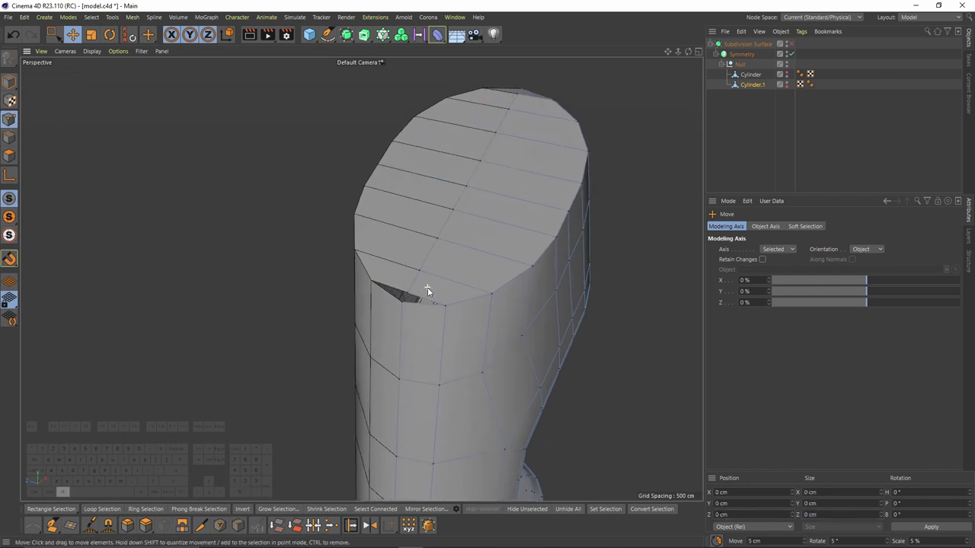
key(space)
right_click(457, 363)
drag(409, 314, 620, 278)
click(499, 482)
scroll(627, 274, up, 2)
click(626, 274)
scroll(617, 278, down, 2)
alt+drag(511, 301, 381, 331)
key(Return)
Select the continuous outer edge path around the cap's half, undoing a path selection that crosses the symmetry line.
key(e)
click(320, 322)
ctrl+shift+click(460, 268)
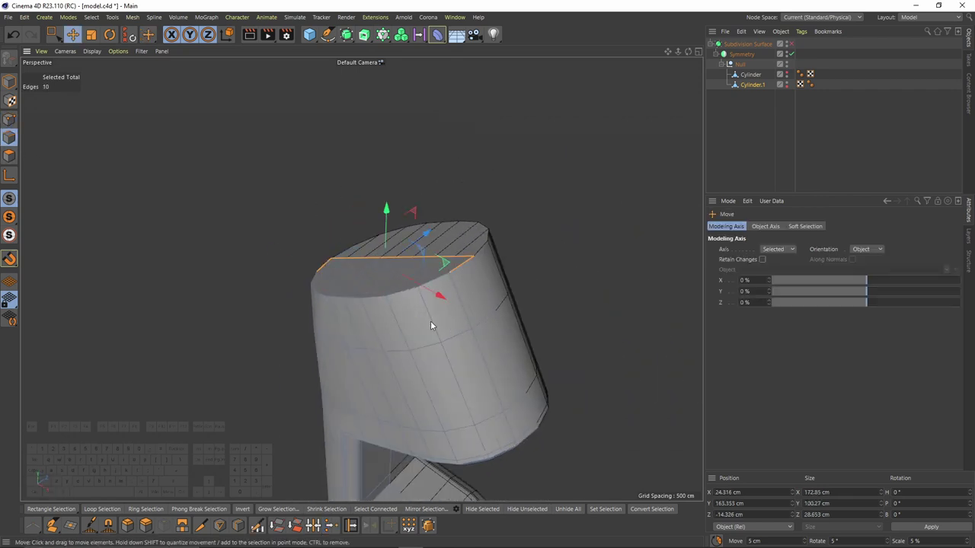
key(ctrl+z)
alt+drag(318, 290, 326, 288)
ctrl+shift+click(321, 287)
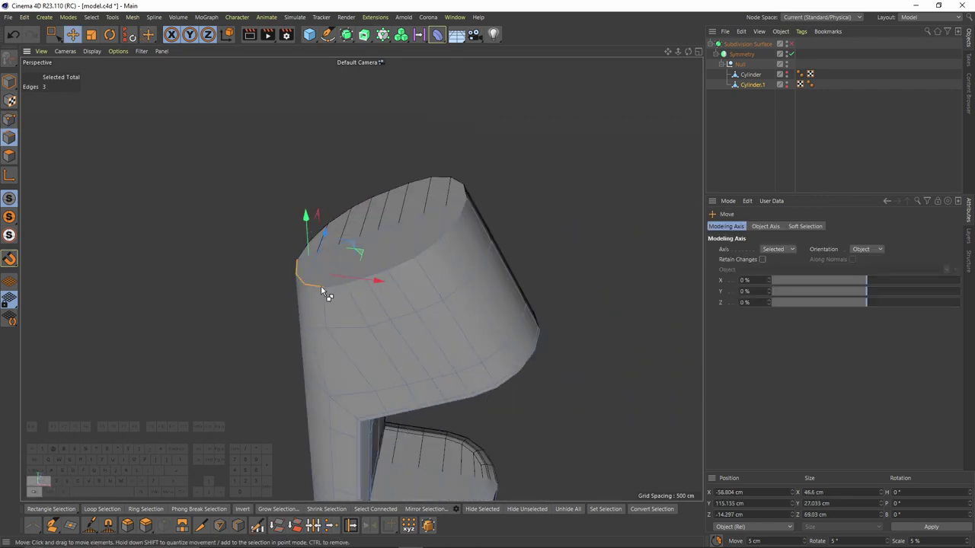
ctrl+shift+click(437, 244)
shift+click(455, 233)
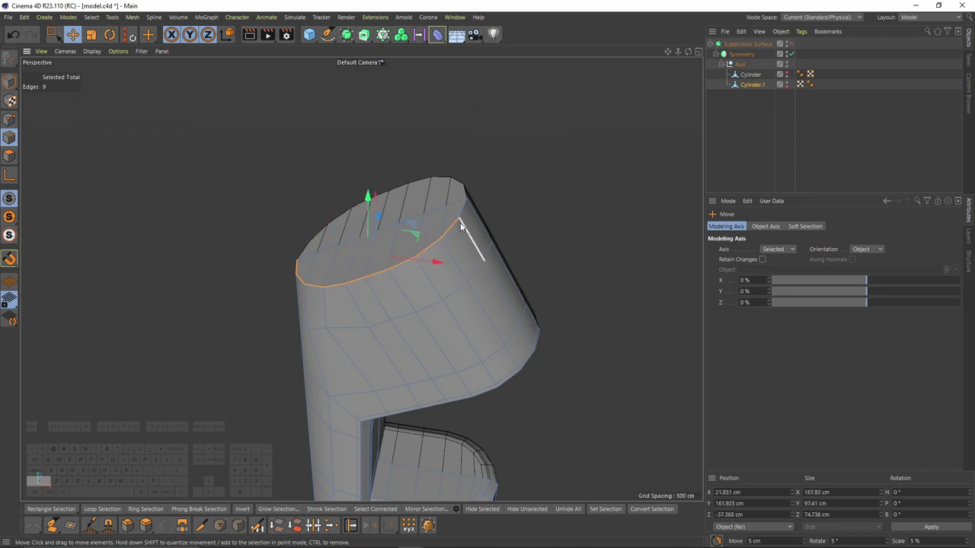
Set up a Bevel for the cap's outer edges with 2 subdivisions and Limit enabled, undoing the trial bevel.
right_click(516, 280)
click(538, 250)
alt+drag(519, 253, 460, 214)
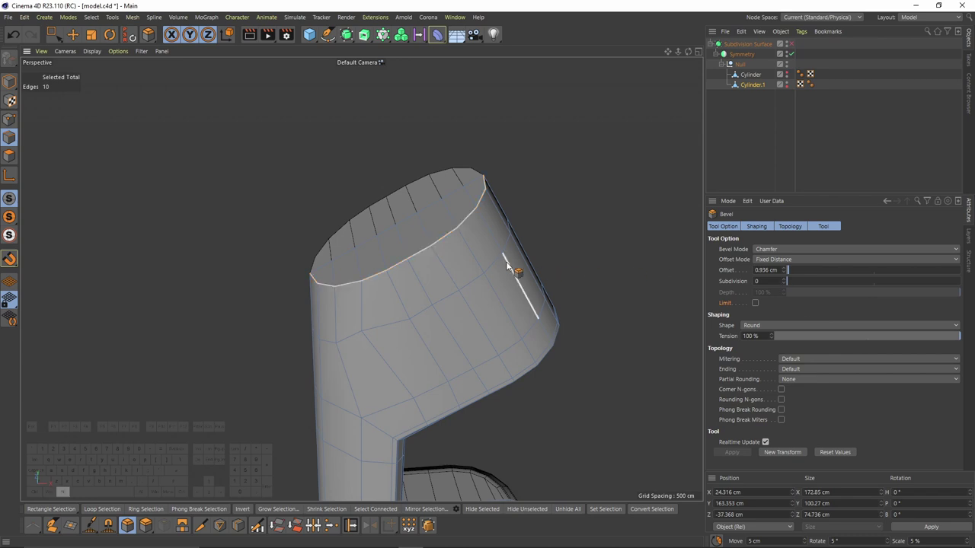
alt+middle_drag(506, 265, 553, 240)
alt+right_drag(554, 240, 651, 242)
double_click(783, 279)
key(ctrl+z)
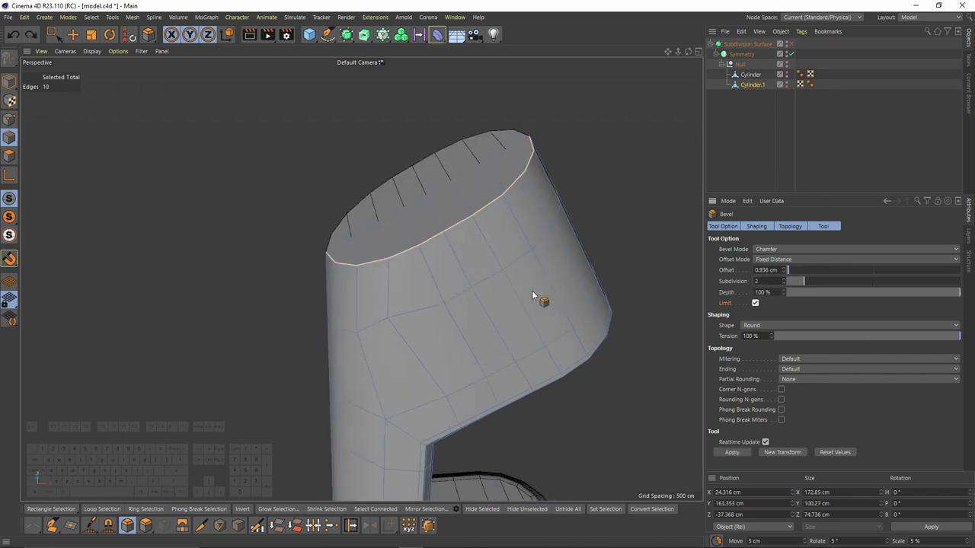
Bevel the cap's outer edges with a 40 cm offset, matching the rounded corners of the reference drawing.
middle_click(533, 295)
middle_click(583, 346)
drag(591, 355, 695, 355)
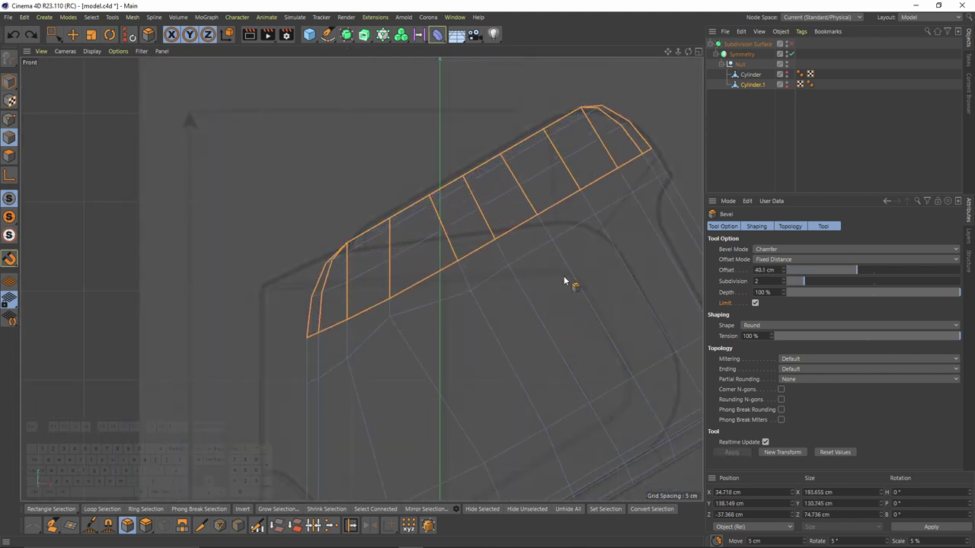
middle_click(562, 279)
middle_click(344, 179)
alt+drag(404, 188, 368, 241)
alt+right_drag(368, 241, 477, 222)
alt+drag(476, 221, 412, 208)
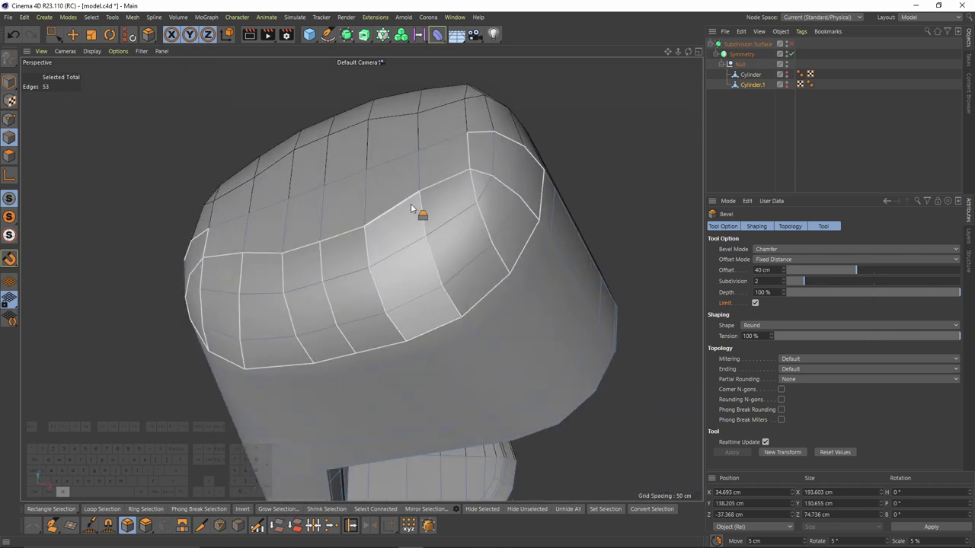
Select all points of Cylinder.1 and optimize the mesh to merge duplicate points.
click(9, 122)
alt+right_drag(468, 201, 527, 187)
key(ctrl+a)
right_click(548, 175)
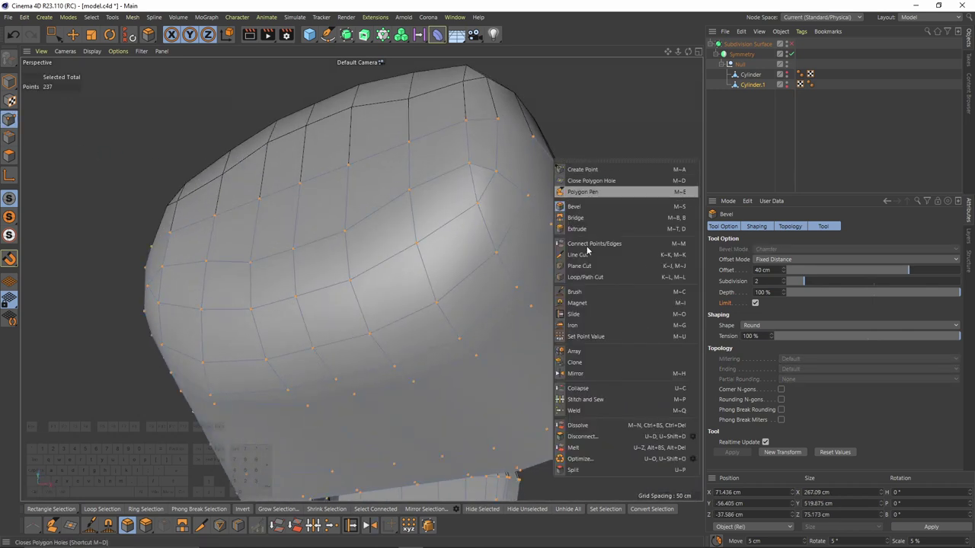
click(601, 459)
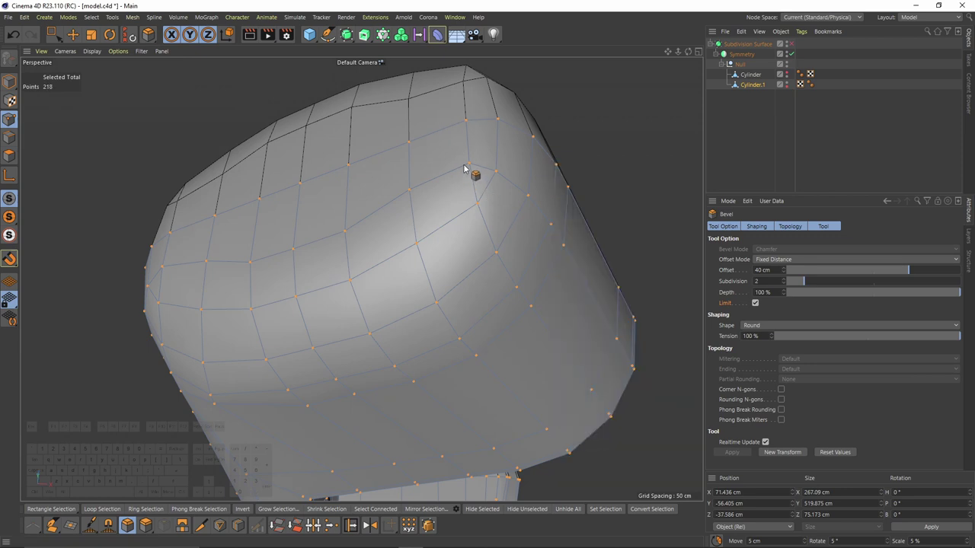
Weld the surplus points at the cap's upper front corner into their neighbours with the Slide tool.
scroll(485, 169, up, 1)
right_click(501, 177)
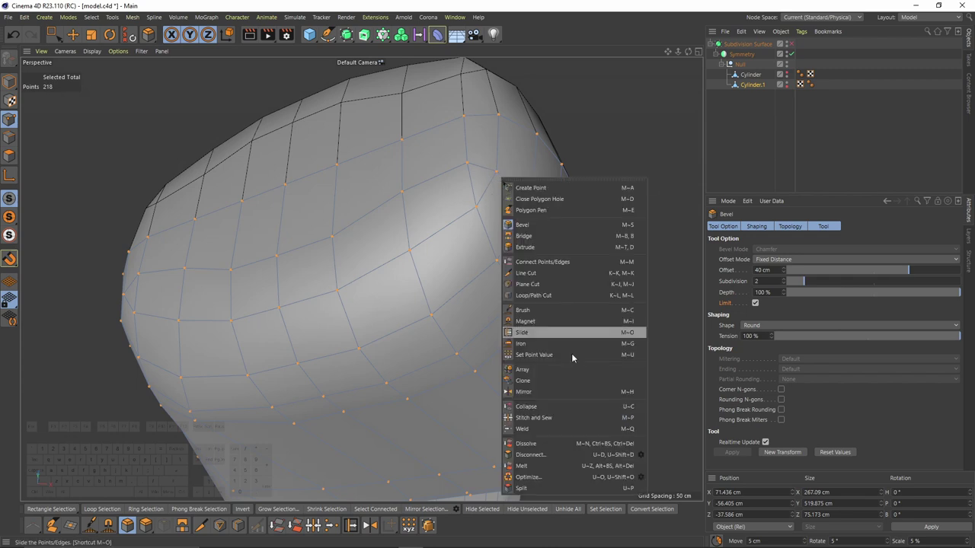
click(533, 343)
alt+middle_drag(501, 196, 487, 237)
scroll(487, 237, up, 2)
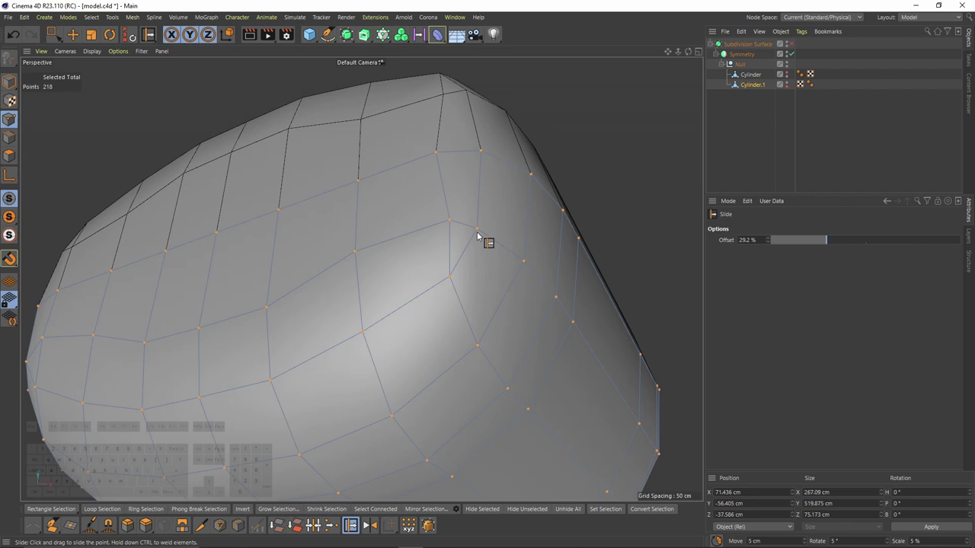
drag(454, 223, 451, 153)
scroll(402, 226, down, 4)
Slide and weld the surplus points at the cap's upper rear corner to clean up its topology.
alt+drag(342, 222, 420, 210)
scroll(361, 267, up, 3)
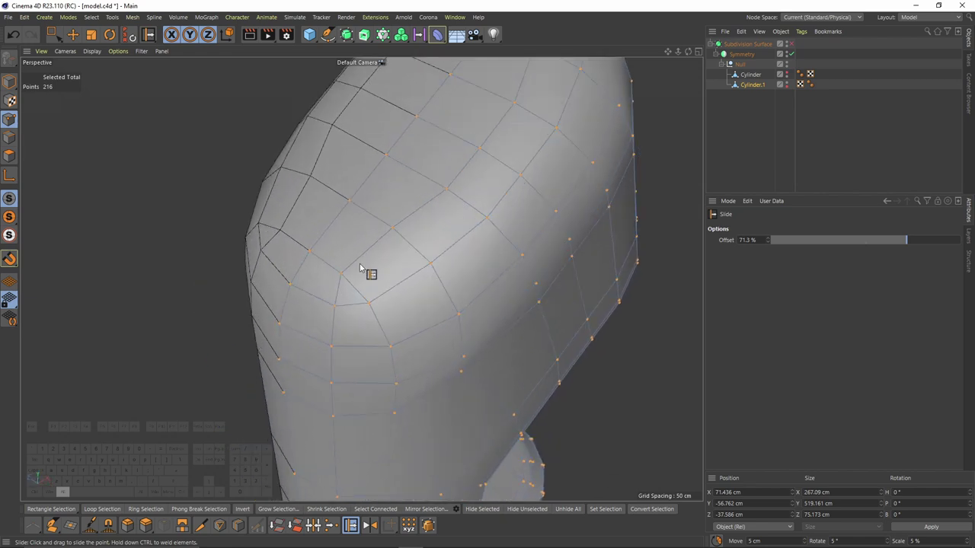
drag(331, 317, 326, 303)
ctrl+drag(301, 249, 333, 297)
drag(371, 310, 391, 298)
alt+drag(391, 298, 362, 293)
drag(338, 252, 333, 258)
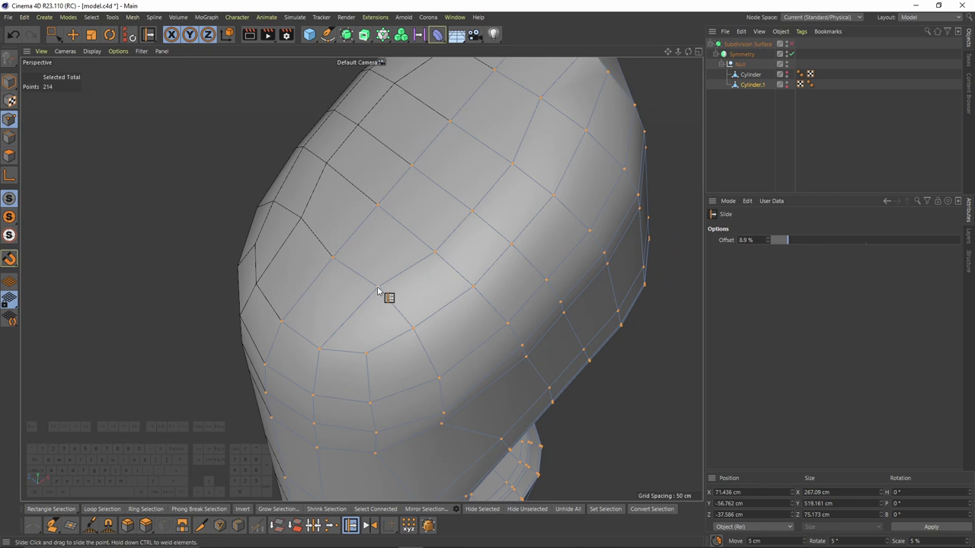
Slide the points along the cap's rounded top edge to even out their spacing.
drag(425, 251, 433, 244)
drag(377, 207, 476, 222)
drag(535, 216, 495, 276)
drag(491, 279, 503, 265)
drag(523, 192, 526, 199)
alt+drag(525, 200, 554, 259)
Move the points at the cap's top front corner in the Front view by about 2.6 cm to follow the reference outline.
middle_click(560, 297)
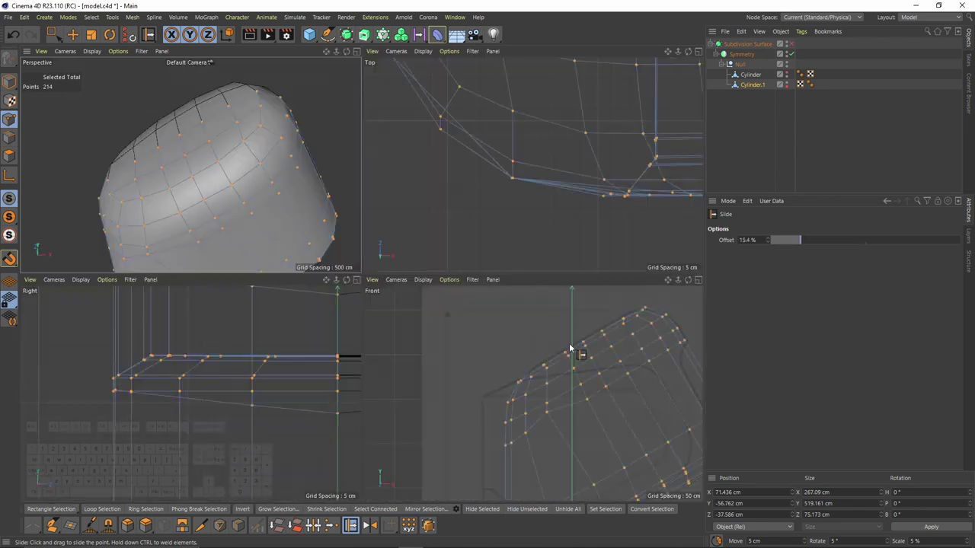
middle_click(570, 348)
key(space)
drag(437, 126, 516, 208)
scroll(517, 146, up, 4)
drag(511, 140, 508, 153)
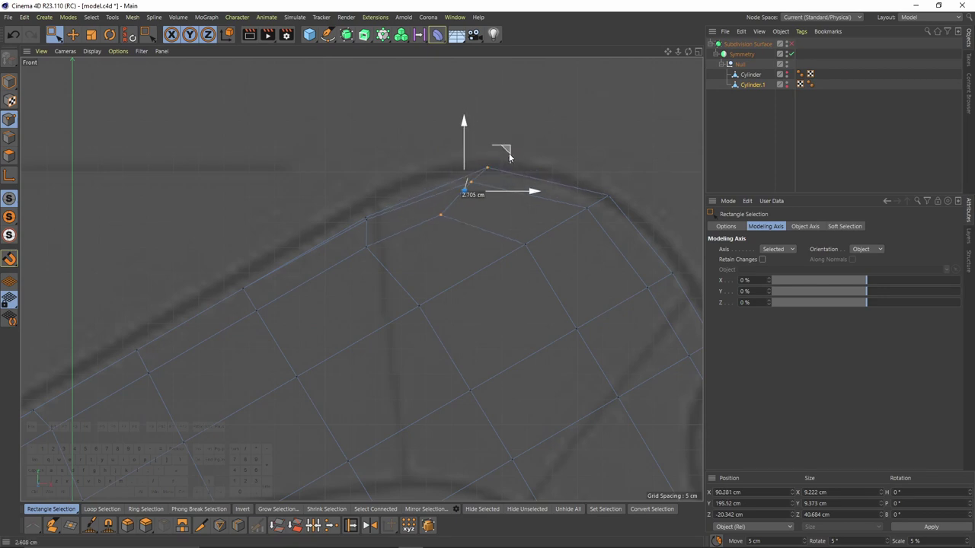
scroll(508, 153, down, 4)
alt+middle_drag(472, 175, 487, 122)
Examine the cap's reshaped corners and edge flow from several angles in the Perspective view.
middle_click(383, 203)
middle_click(346, 226)
alt+drag(345, 226, 381, 233)
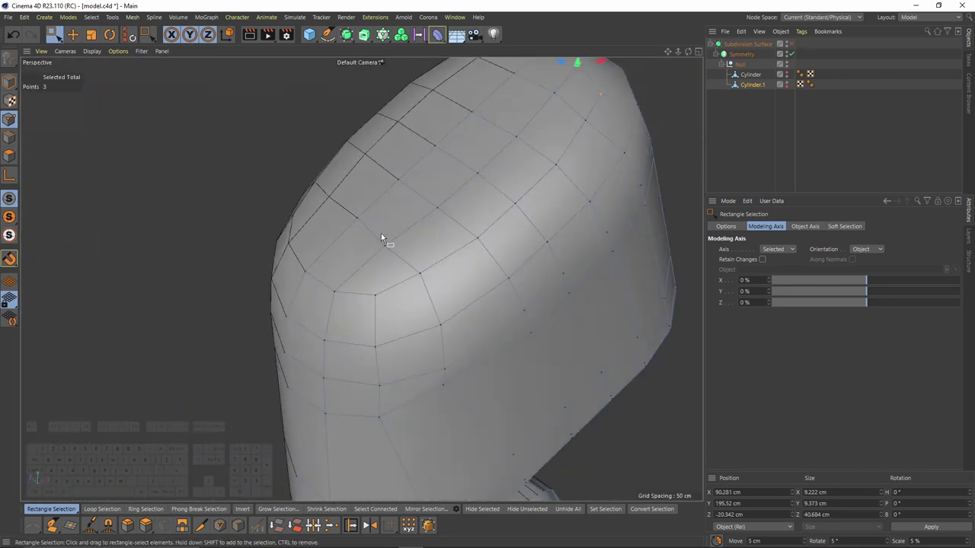
key(space)
middle_click(434, 267)
middle_click(352, 259)
alt+drag(354, 266, 391, 310)
alt+drag(476, 158, 409, 218)
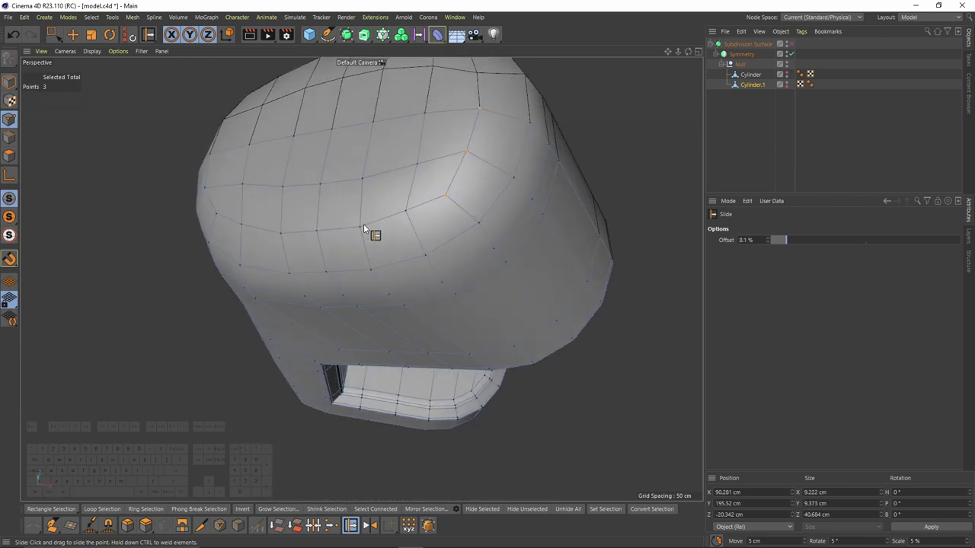
Check the smoothed cap against the reference drawing in the Front view, then restore the unsmoothed mesh display.
key(q)
click(742, 153)
mouse_move(497, 190)
alt+mouse_down()
mouse_move(501, 162)
mouse_move(481, 206)
mouse_move(502, 182)
mouse_move(543, 251)
mouse_move(518, 185)
alt+mouse_up()
key(n)
key(a)
middle_click(518, 185)
middle_click(571, 362)
key(n)
key(a)
scroll(557, 307, down, 5)
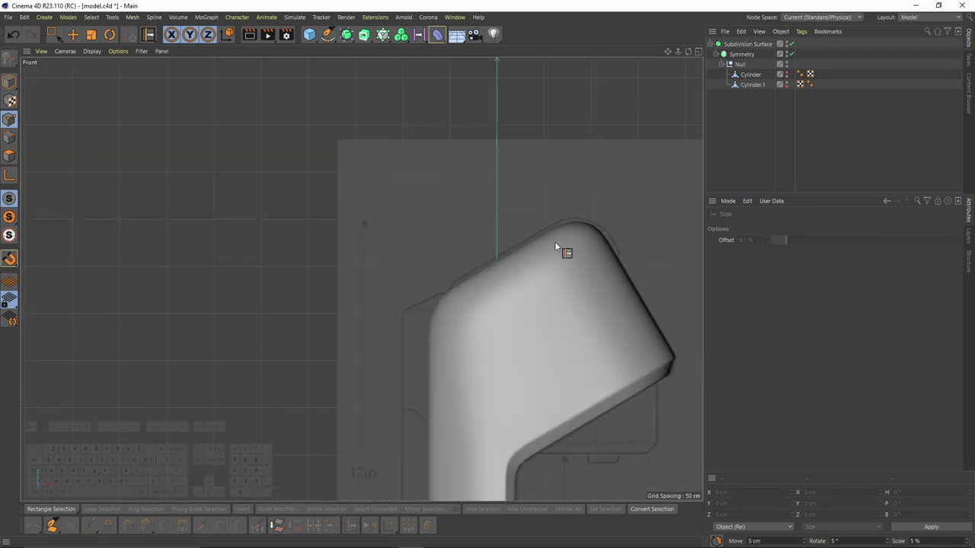
scroll(557, 240, up, 5)
key(ctrl+z)
key(ctrl+z)
Slide the edge loop crossing the upper part of the cap's side by -4.763 cm.
middle_click(522, 239)
middle_click(304, 181)
alt+drag(503, 217, 424, 227)
alt+drag(508, 183, 518, 313)
middle_click(557, 340)
middle_click(558, 340)
alt+middle_drag(537, 317, 498, 157)
key(Return)
double_click(328, 268)
drag(516, 159, 520, 163)
alt+middle_drag(557, 246, 505, 180)
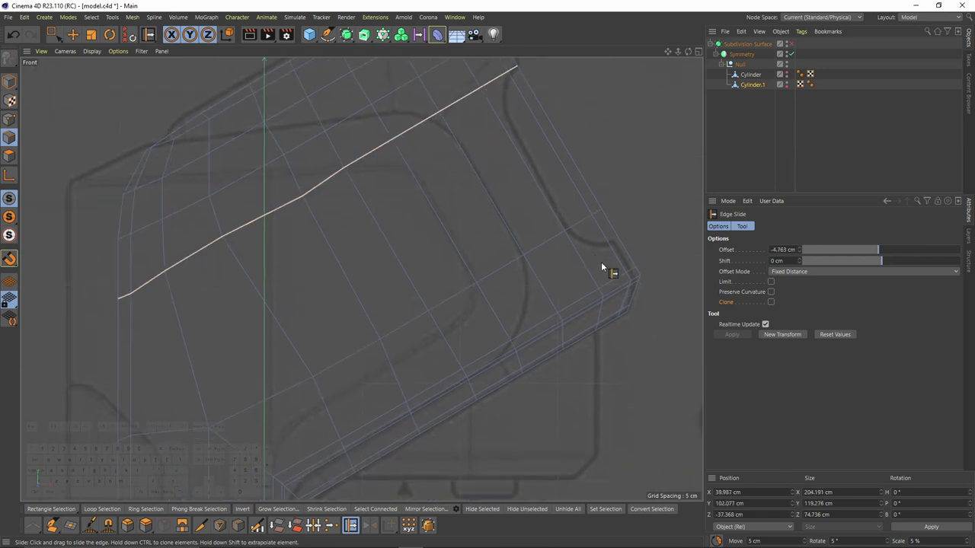
Slide the lower edge loop of the cap's side by -14.71 cm toward the bottom rim.
alt+middle_drag(524, 257, 515, 204)
double_click(434, 255)
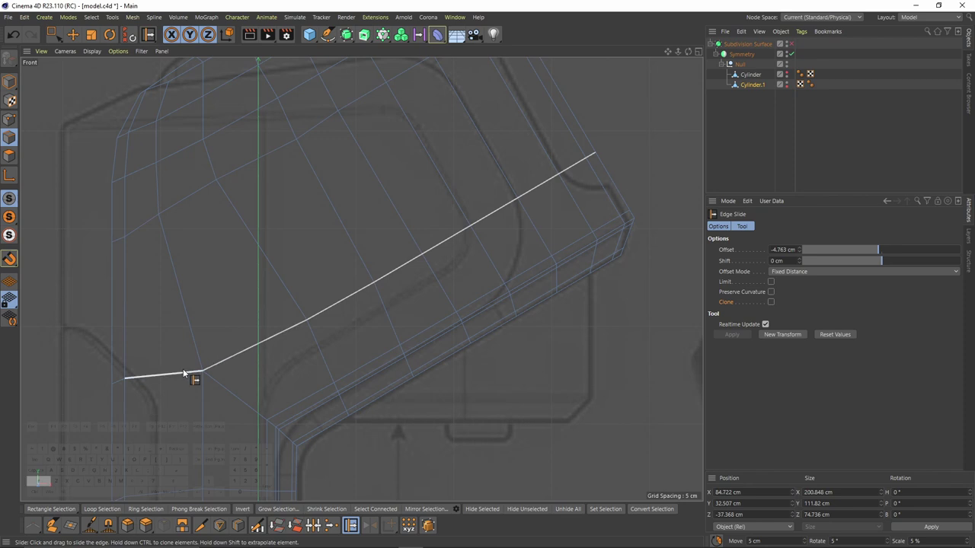
drag(393, 272, 418, 293)
scroll(417, 283, down, 3)
alt+middle_drag(416, 275, 427, 318)
Add two loop cuts across the cap's side, at 21.448% and 69.024% offset, and save the project.
right_click(511, 168)
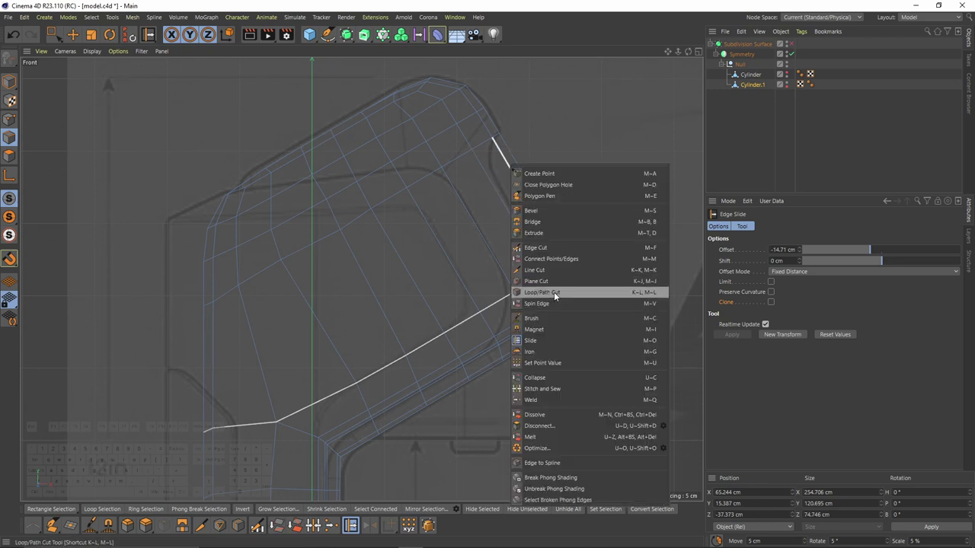
click(557, 292)
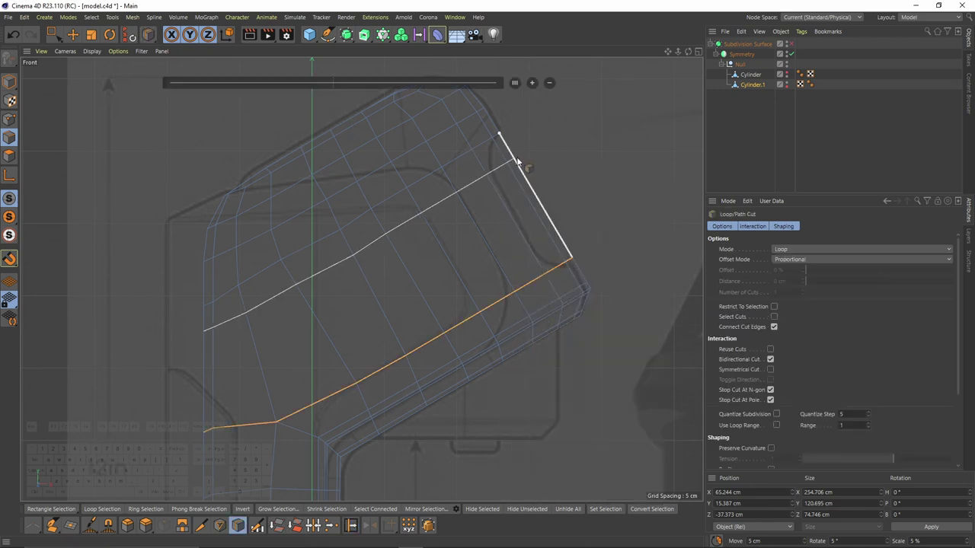
click(516, 163)
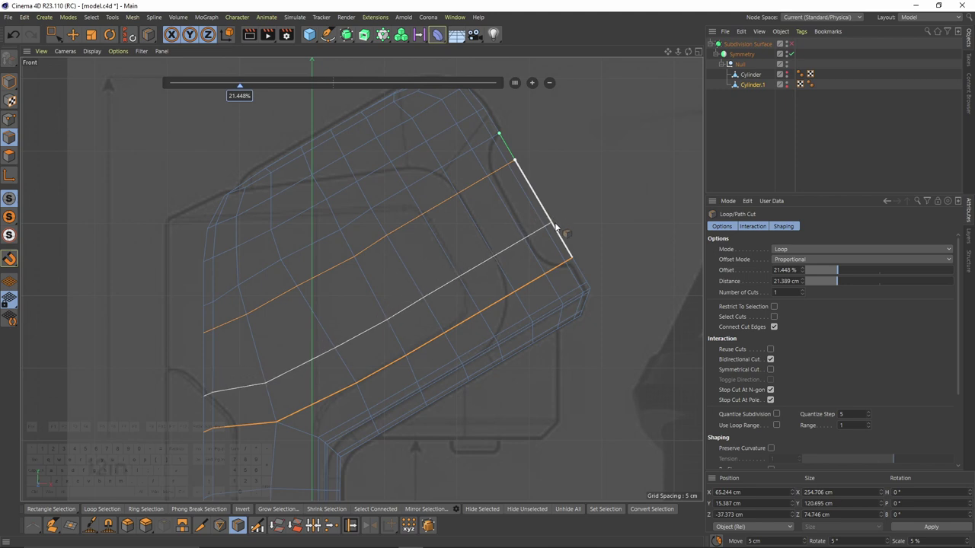
click(556, 230)
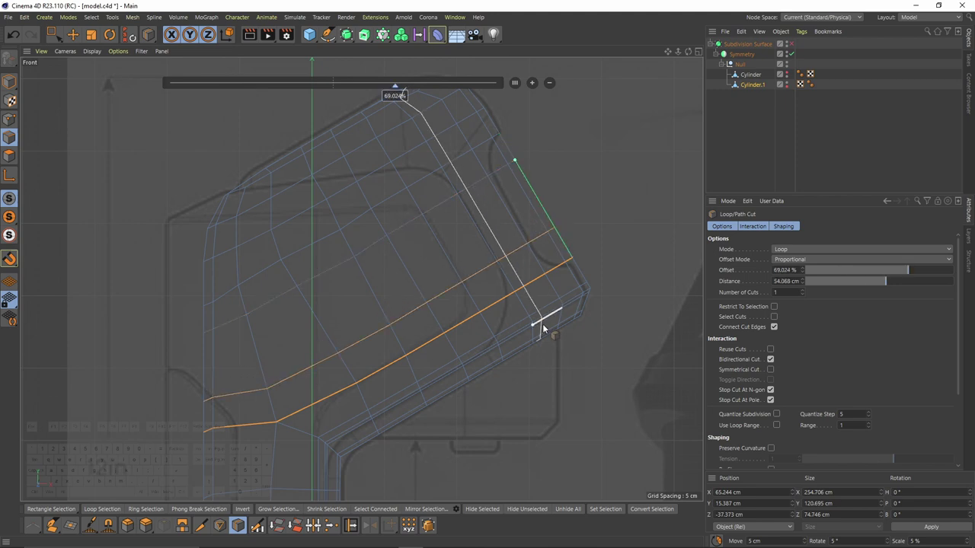
scroll(494, 167, up, 2)
key(ctrl+s)
scroll(379, 129, down, 1)
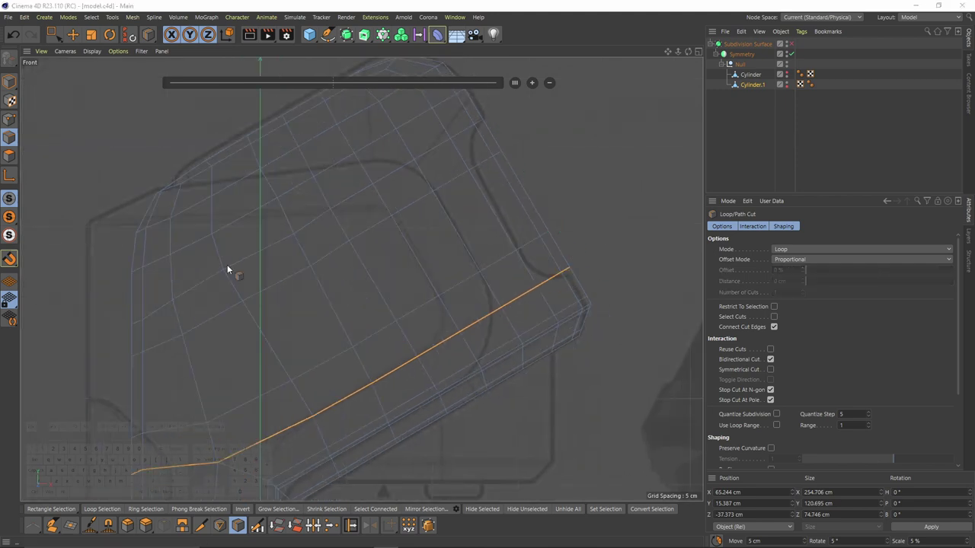
click(434, 155)
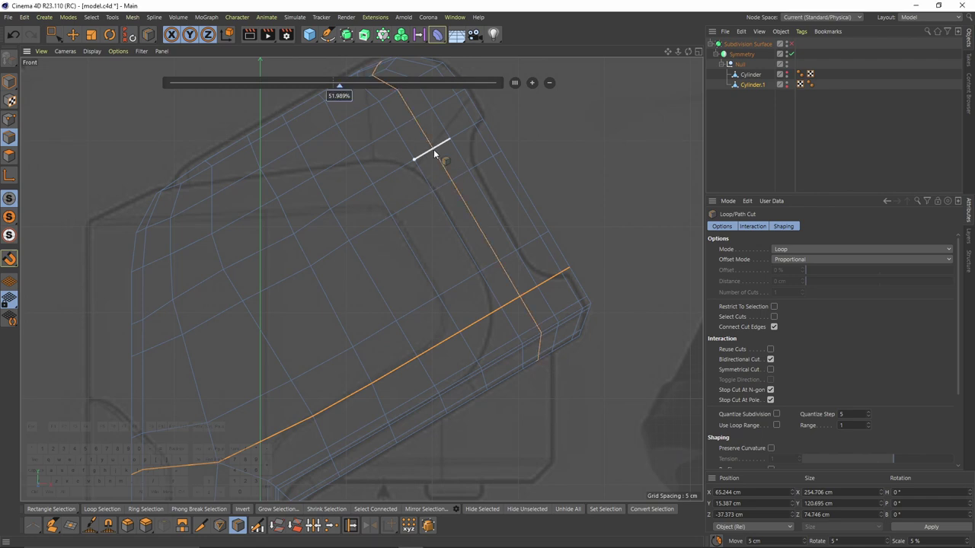
key(z)
key(ctrl+z)
Slide the upper edge path across the cap's side, from the front corner to the back, by 8.53 cm.
key(e)
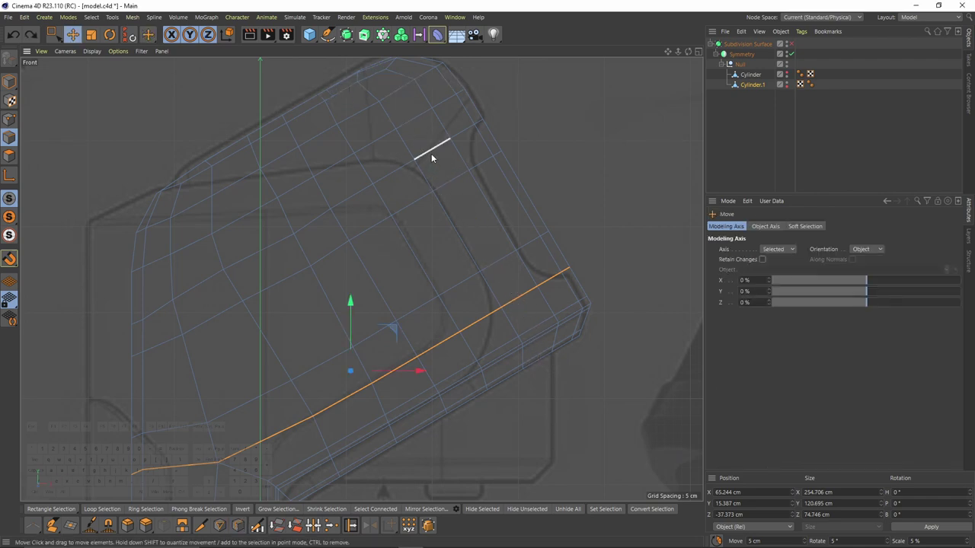
click(432, 151)
middle_click(356, 165)
middle_click(233, 159)
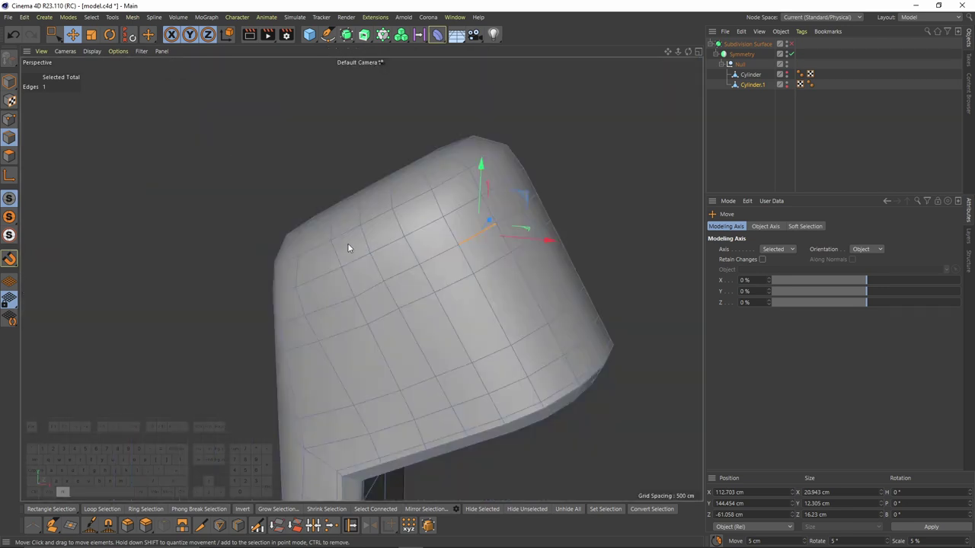
alt+drag(348, 243, 260, 322)
ctrl+shift+click(211, 364)
alt+drag(466, 297, 474, 324)
middle_click(474, 324)
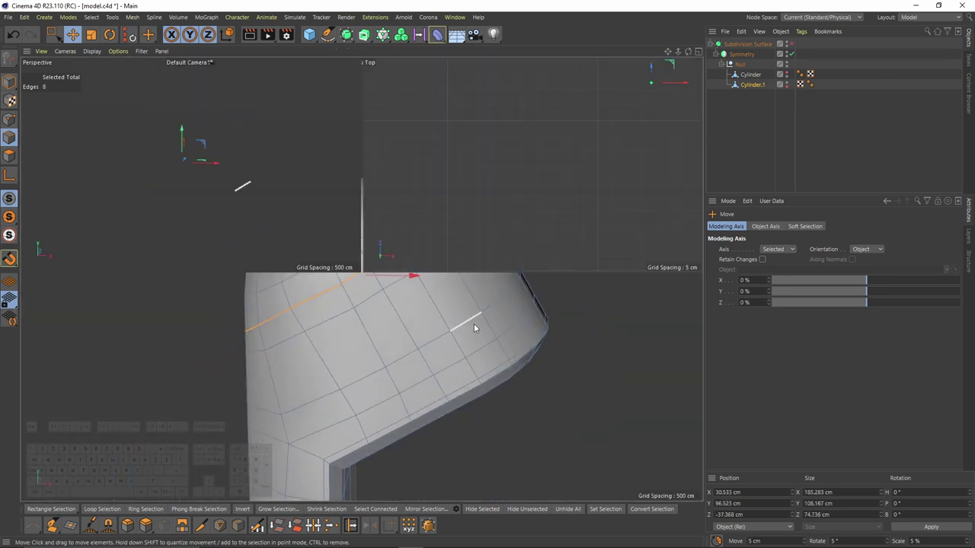
middle_click(499, 337)
key(m)
key(o)
scroll(467, 199, up, 3)
drag(414, 113, 426, 134)
alt+right_drag(449, 136, 444, 145)
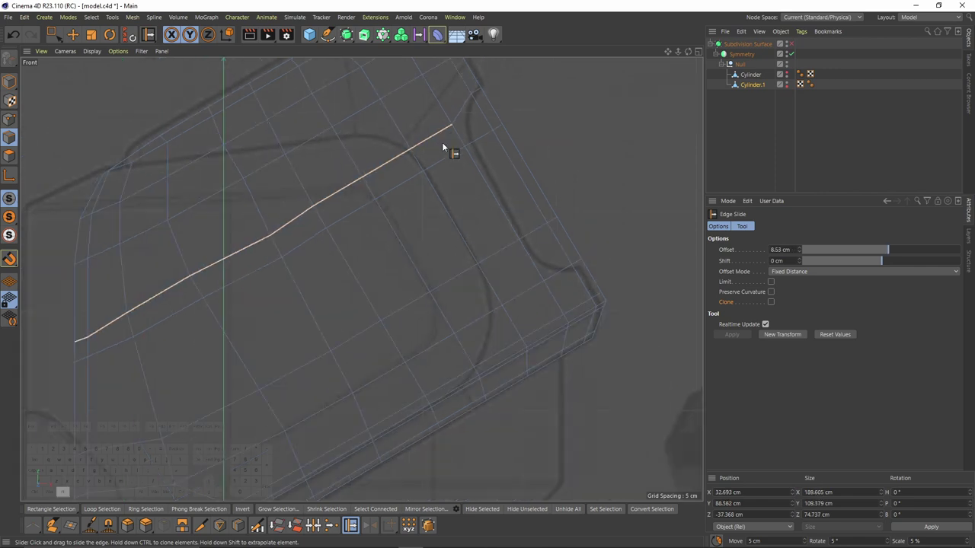
alt+middle_drag(462, 208, 472, 151)
alt+right_drag(472, 152, 455, 157)
Slide the lower edge path across the cap's side by -8.169 cm to meet the lower corner of the reference notch.
click(520, 224)
middle_click(438, 267)
middle_click(235, 192)
alt+middle_drag(397, 329, 458, 249)
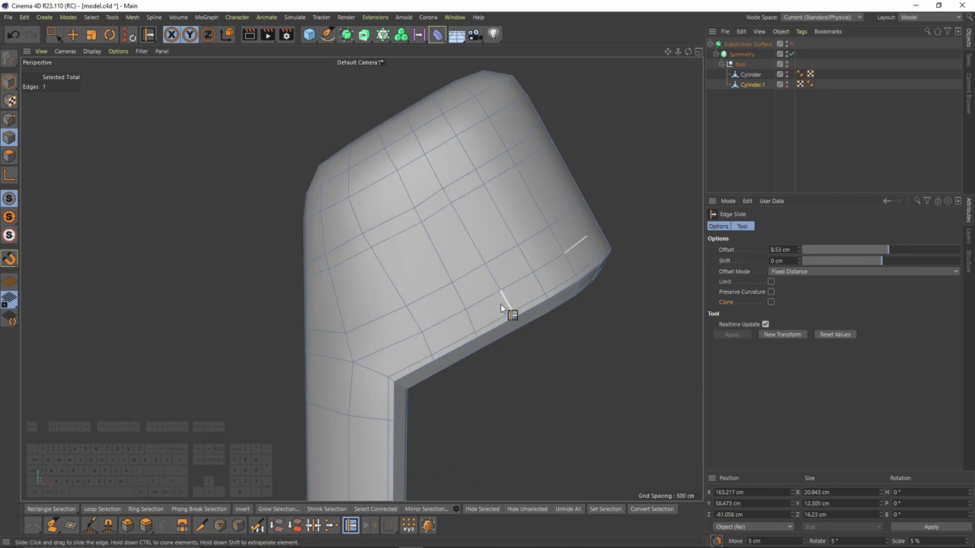
ctrl+shift+click(405, 337)
alt+drag(373, 351, 401, 344)
shift+click(288, 361)
middle_click(451, 381)
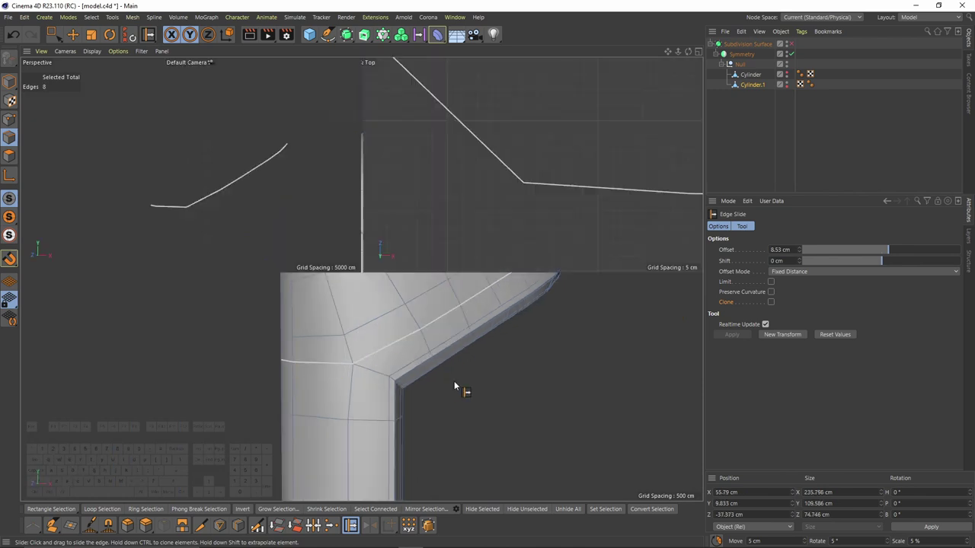
middle_click(455, 381)
drag(491, 239, 483, 226)
alt+middle_drag(489, 205, 472, 300)
scroll(451, 139, up, 4)
alt+middle_drag(369, 237, 367, 170)
scroll(367, 170, down, 5)
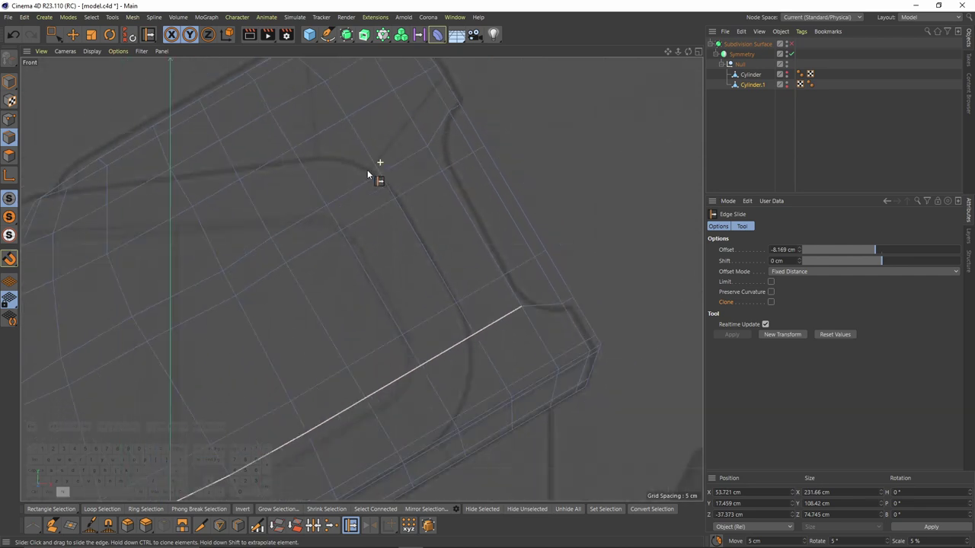
Delete the polygons on the cap's front face that cover the notch in the reference drawing.
click(9, 155)
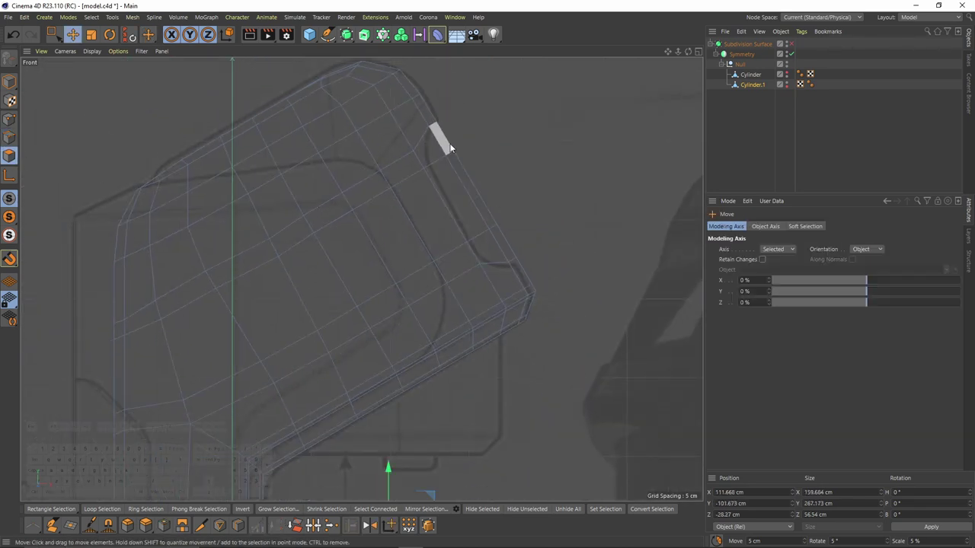
right_drag(444, 138, 482, 204)
key(Delete)
scroll(409, 124, up, 4)
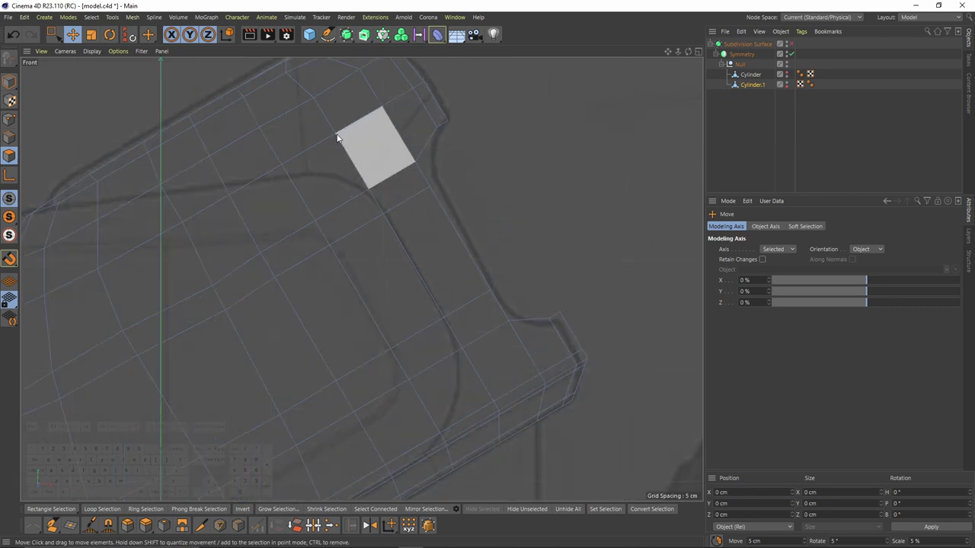
Slide the upper and lower corner points of the front opening to match the notch outline of the reference.
click(9, 119)
key(m)
key(o)
scroll(446, 121, up, 4)
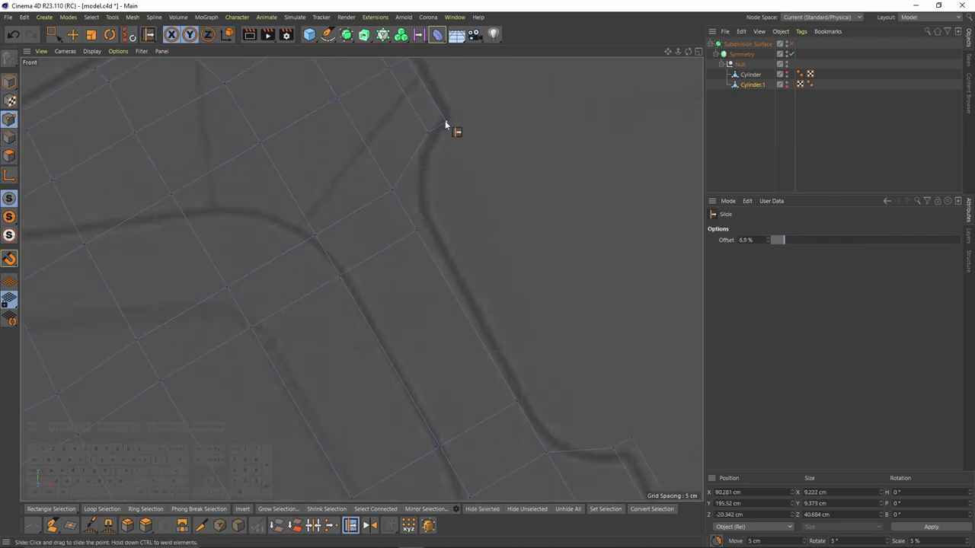
alt+middle_drag(620, 450, 545, 342)
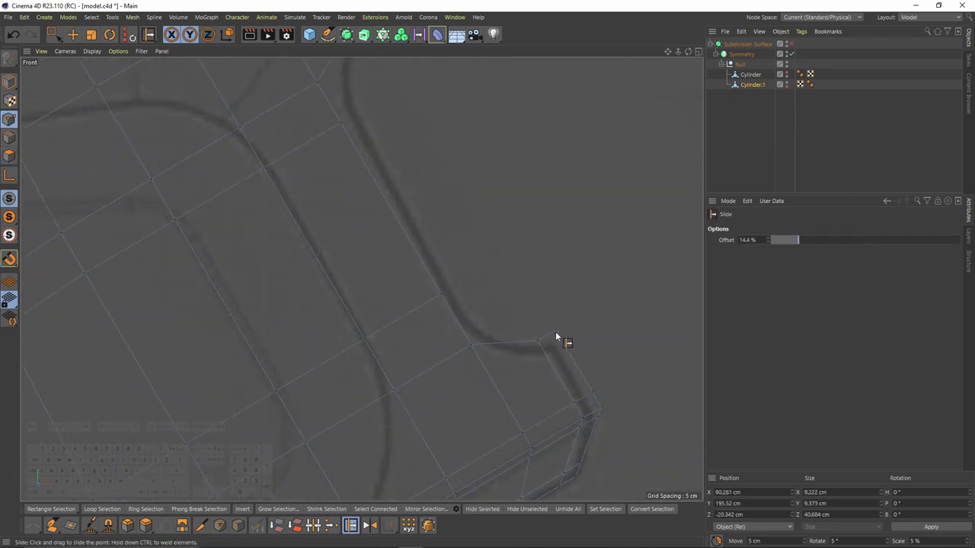
drag(560, 337, 560, 339)
middle_click(525, 326)
middle_click(324, 232)
alt+drag(322, 232, 274, 275)
Slide the two edge loops between the notch corners to even out their spacing, the lower one by 8.63 cm.
middle_click(394, 294)
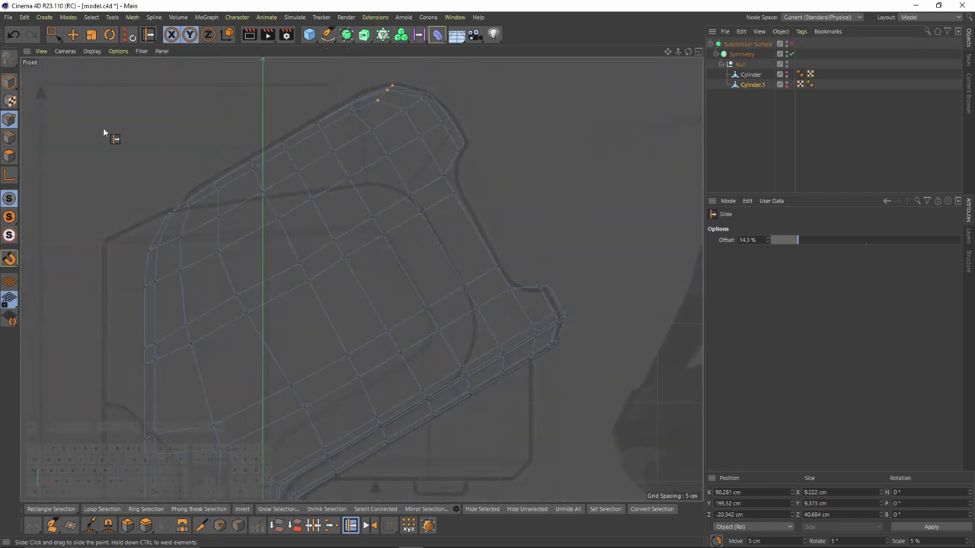
click(10, 138)
drag(397, 222, 414, 241)
drag(451, 295, 442, 283)
middle_click(407, 232)
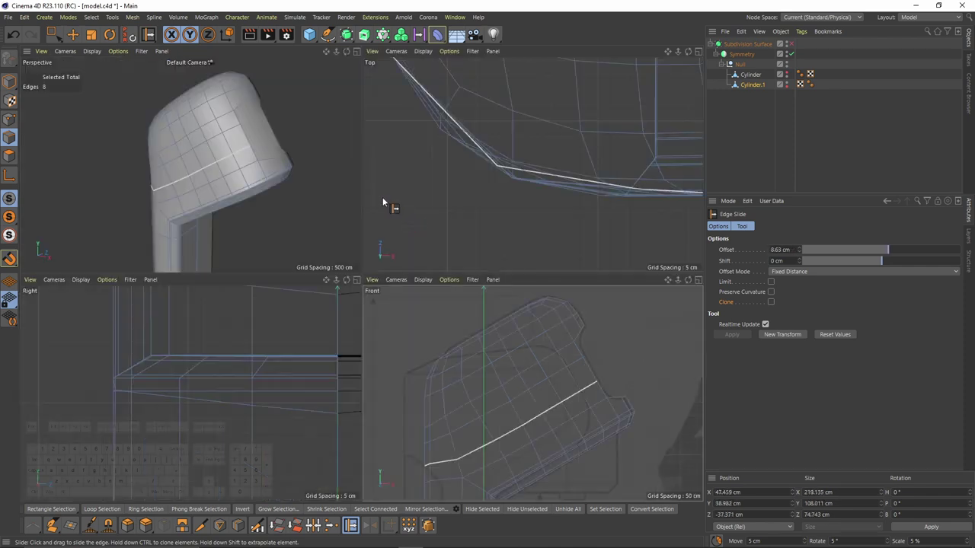
middle_click(355, 187)
Select the border edges on the half of the front opening and extrude them inward toward the symmetry plane.
alt+drag(383, 173, 348, 198)
key(e)
click(491, 153)
alt+drag(475, 174, 492, 210)
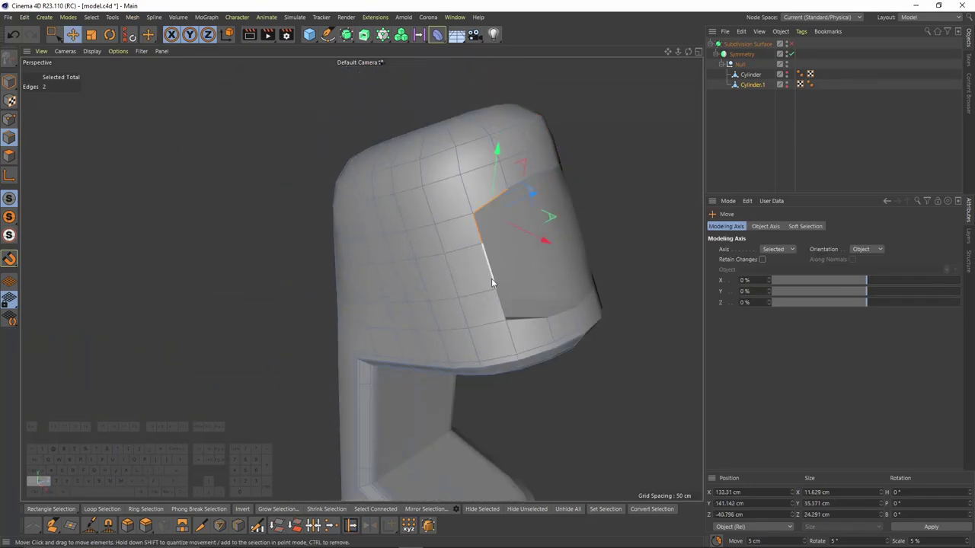
shift+click(516, 324)
alt+drag(572, 259, 510, 176)
scroll(509, 176, up, 2)
ctrl+drag(518, 234, 539, 226)
Flatten the extruded edges onto the symmetry plane by setting their Z position and Z size to 0 cm.
alt+middle_drag(539, 226, 446, 195)
alt+drag(446, 194, 451, 181)
text(0)
text(0)
key(Return)
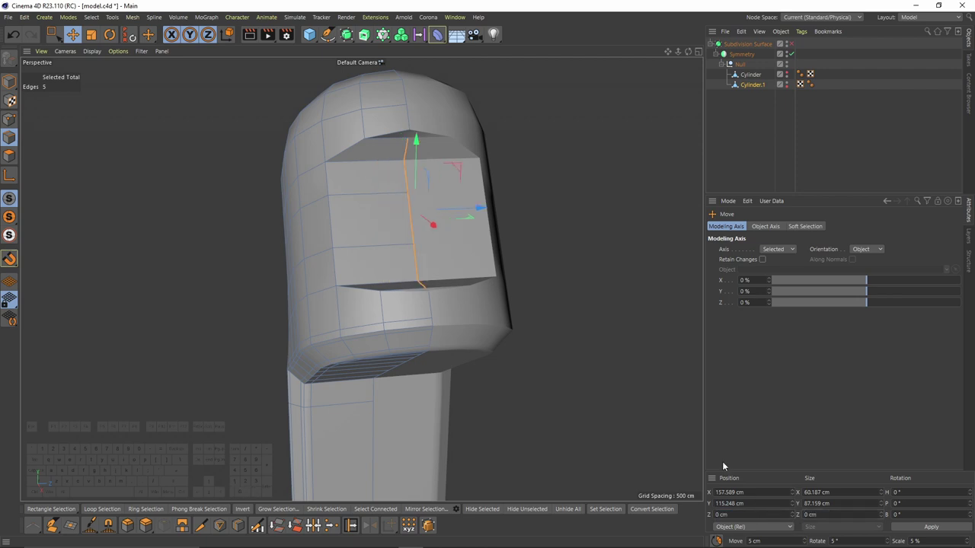
Weld the two points at the upper end of the recess on the symmetry line.
alt+drag(573, 324, 301, 129)
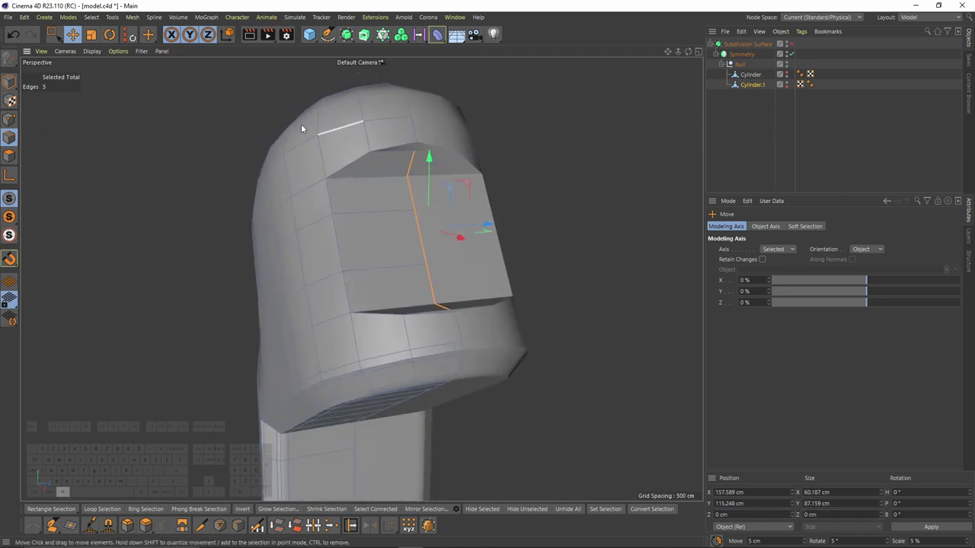
click(13, 121)
scroll(430, 137, up, 2)
key(space)
drag(398, 139, 424, 162)
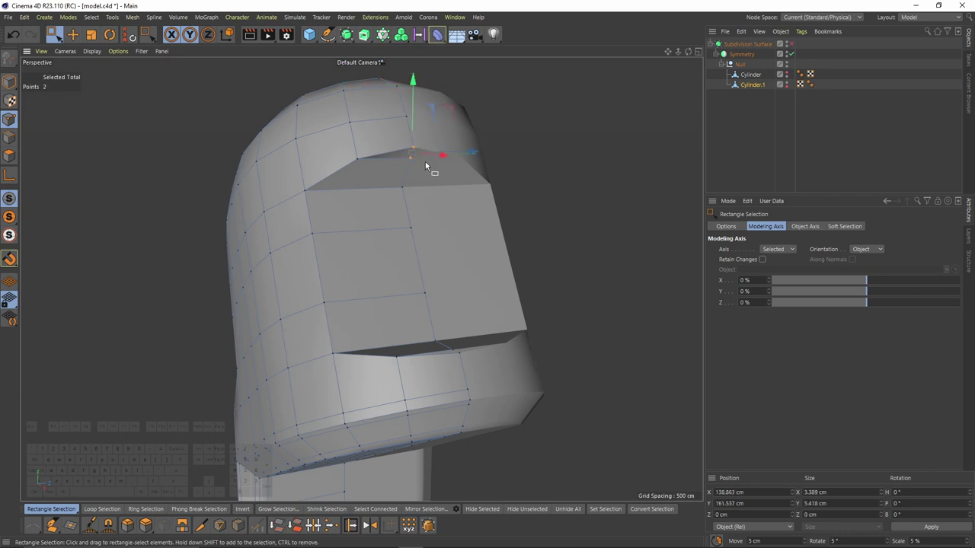
key(m)
key(q)
click(414, 148)
Weld the two points at the lower end of the recess on the symmetry line.
alt+drag(462, 272, 426, 227)
key(space)
key(space)
click(504, 374)
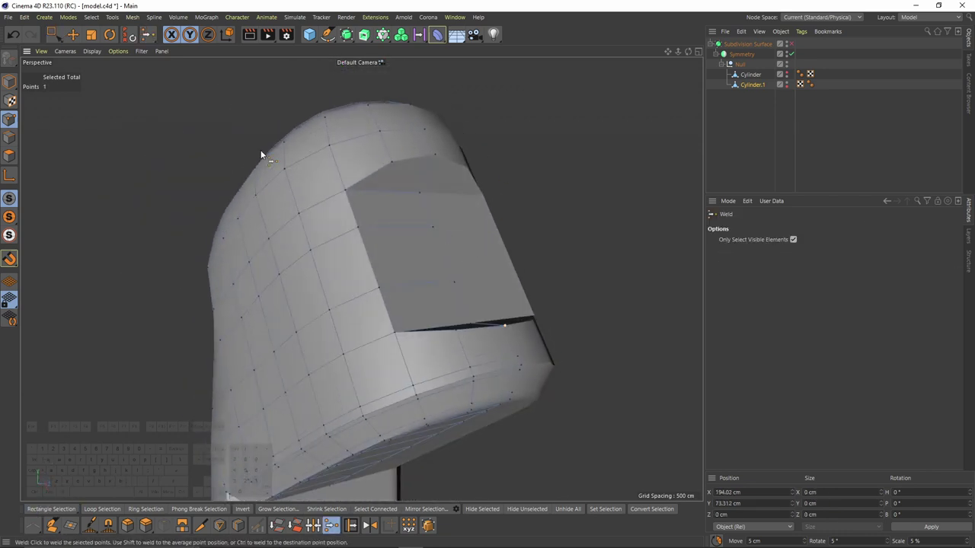
Select the seven border edges around the front recess and clone them inward with Edge Slide as a narrow support loop.
click(5, 140)
key(e)
click(417, 160)
shift+click(371, 177)
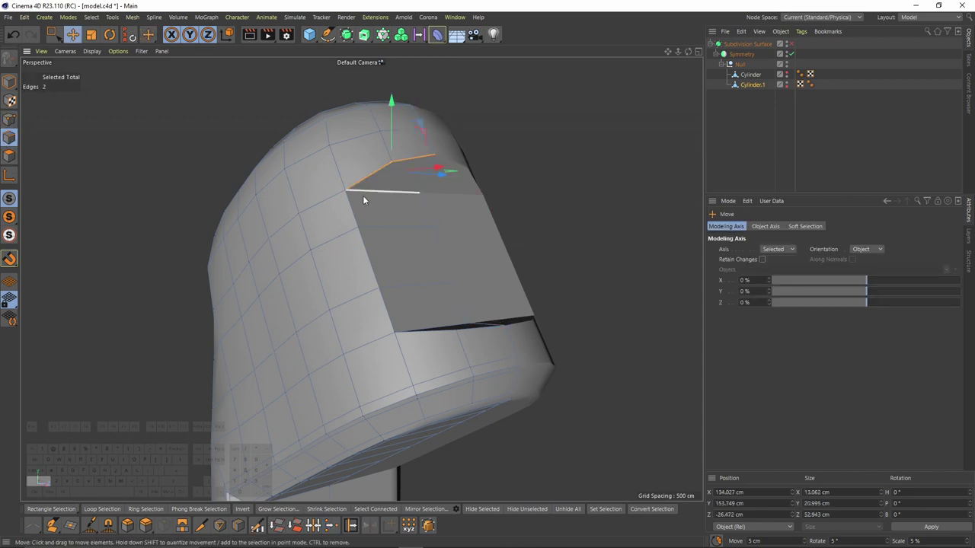
shift+click(387, 318)
alt+drag(390, 321, 445, 357)
shift+click(437, 339)
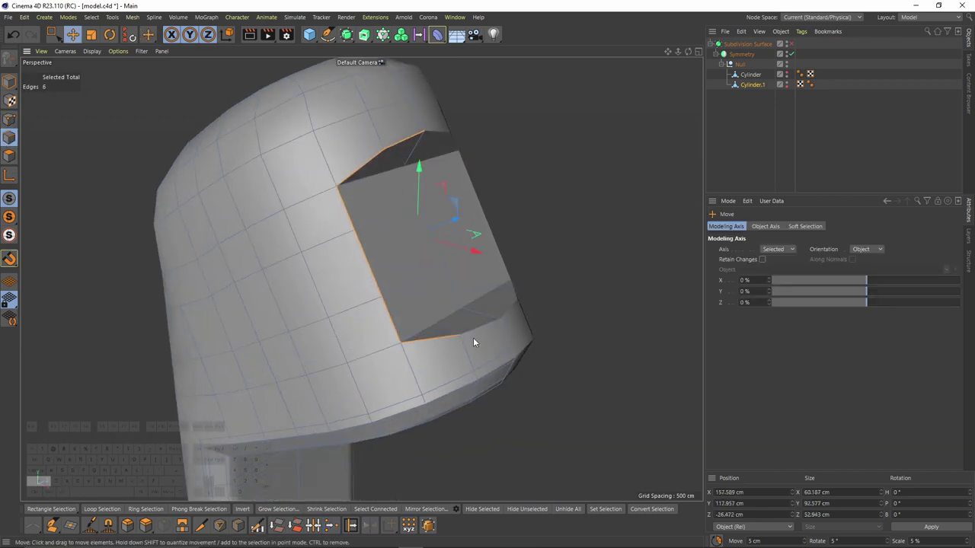
right_click(510, 357)
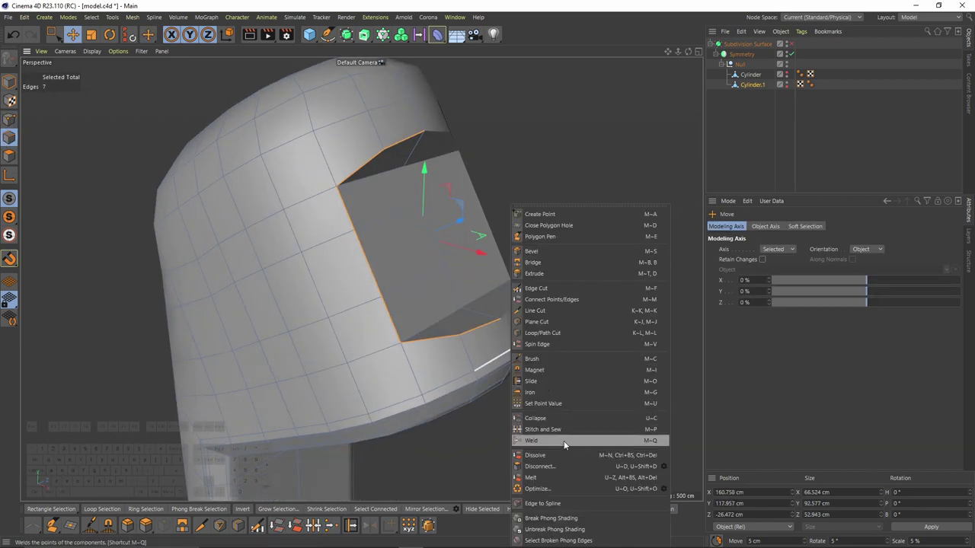
click(545, 389)
scroll(364, 194, up, 8)
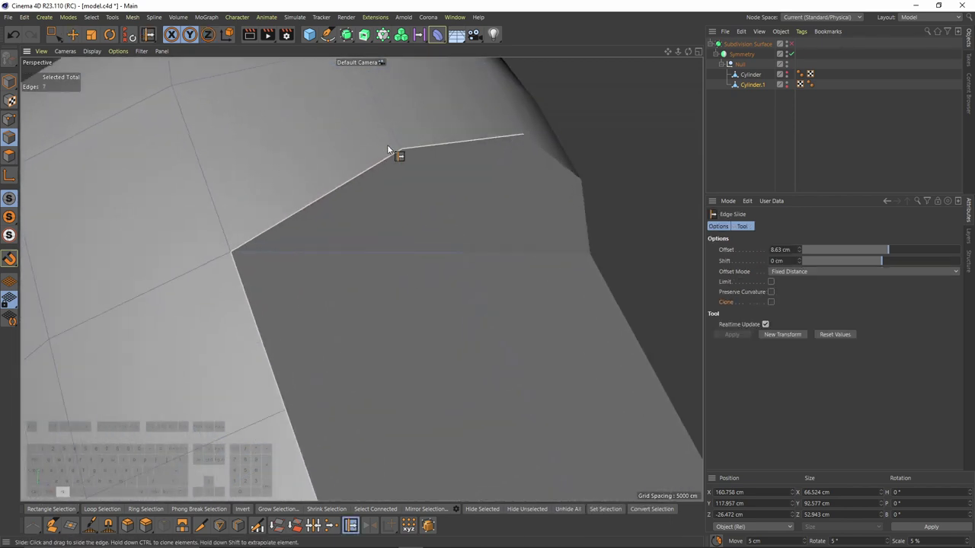
ctrl+drag(379, 163, 380, 166)
Turn on the Subdivision Surface and inspect the smoothed cap and front recess from several angles.
scroll(428, 179, down, 8)
alt+drag(353, 250, 529, 278)
key(q)
click(827, 163)
scroll(519, 231, down, 3)
alt+drag(479, 249, 513, 251)
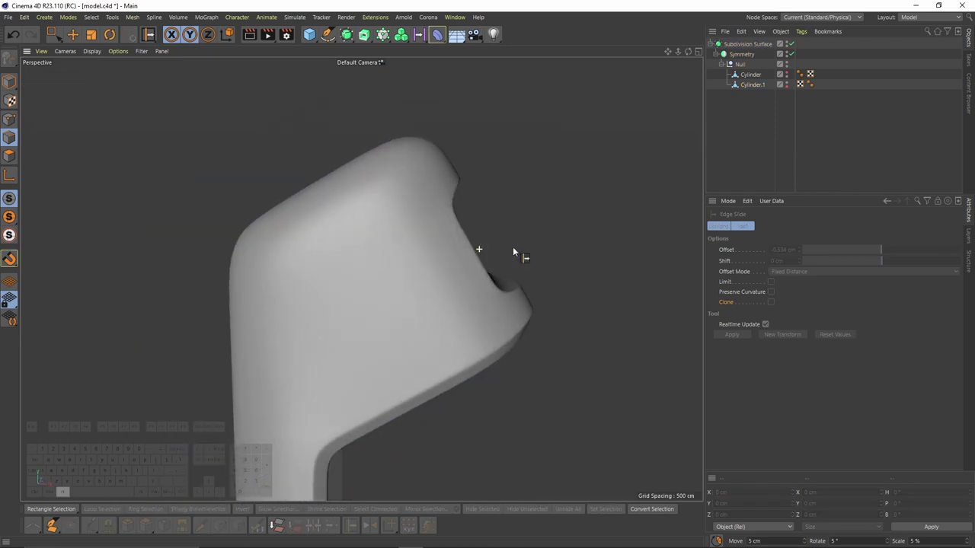
scroll(511, 250, down, 3)
middle_click(480, 292)
middle_click(283, 168)
alt+drag(426, 214, 379, 234)
alt+drag(498, 227, 500, 232)
Set the Subdivision Surface's editor subdivision to 3 and make the hidden Cylinder shell visible.
click(752, 45)
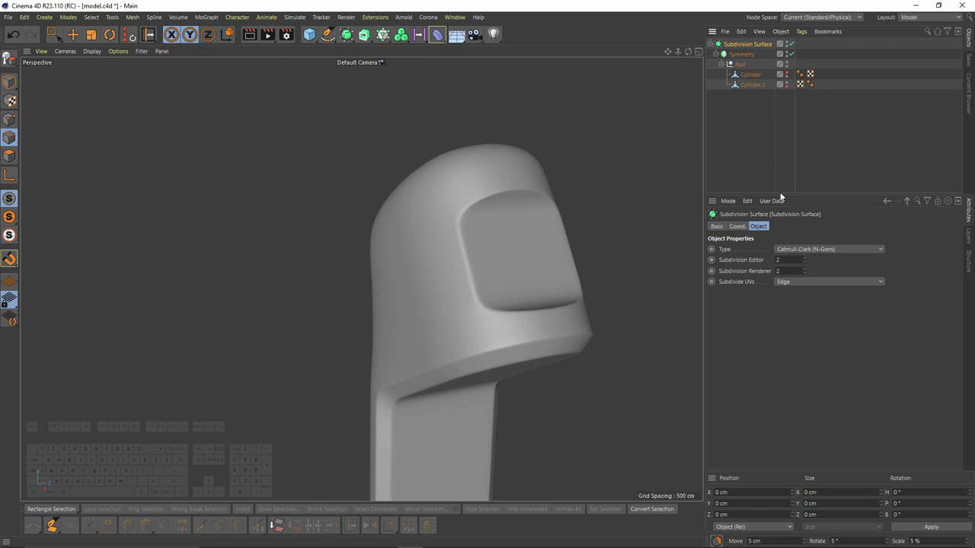
alt+drag(624, 205, 567, 235)
alt+drag(478, 201, 393, 151)
click(787, 72)
alt+middle_drag(522, 237, 525, 197)
alt+drag(525, 196, 461, 211)
Compare the smoothed wireframe with the reference drawing in the front view and turn the Subdivision Surface off.
key(F4)
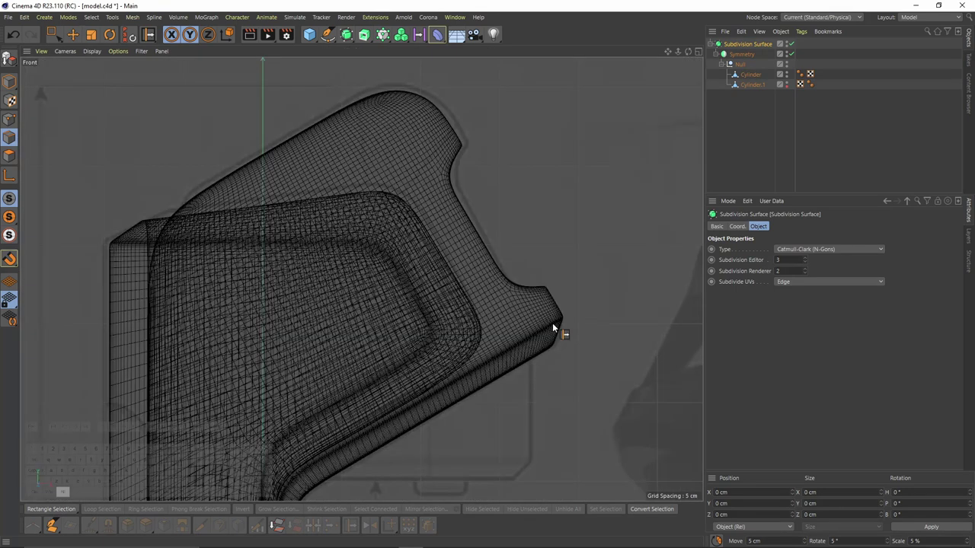
click(791, 44)
alt+right_drag(474, 177, 483, 219)
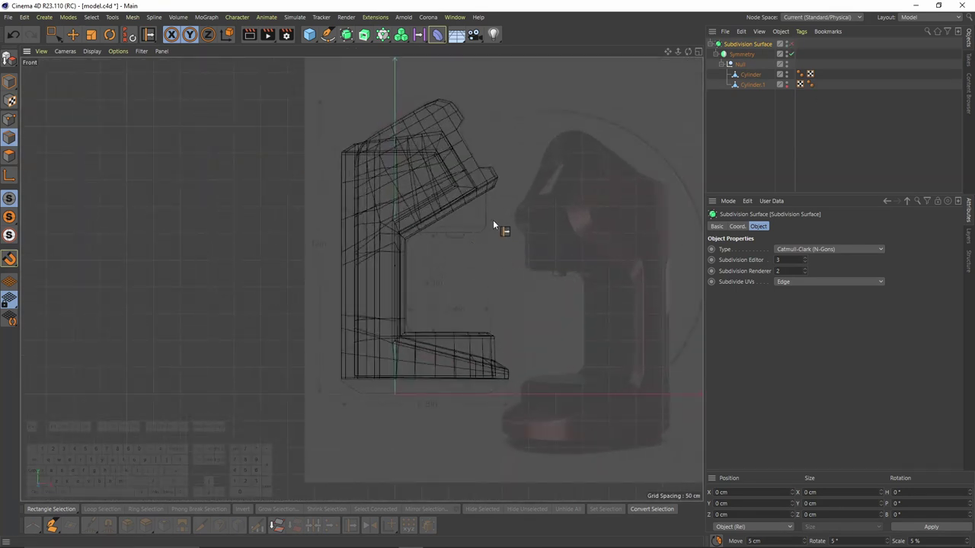
middle_click(451, 225)
middle_click(265, 143)
alt+drag(361, 279, 388, 204)
alt+right_drag(389, 204, 457, 198)
Select the six polygons on the slanted underside of Cylinder.1's head with Live Selection.
click(752, 86)
mouse_move(379, 219)
alt+mouse_down()
mouse_move(368, 212)
mouse_move(390, 211)
alt+mouse_up()
click(9, 157)
drag(52, 37, 101, 67)
drag(457, 167, 417, 207)
middle_click(360, 295)
middle_click(512, 417)
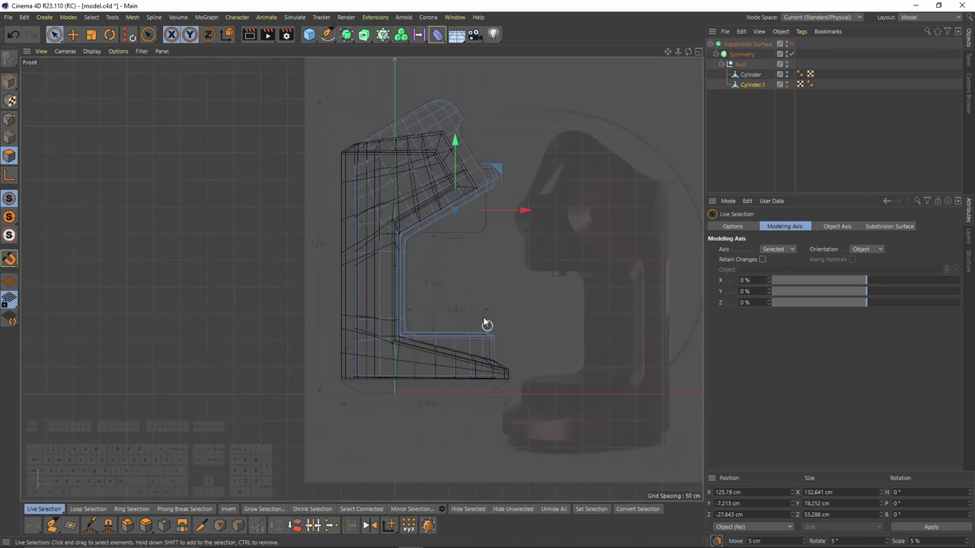
alt+right_drag(449, 220, 479, 225)
middle_click(414, 225)
middle_click(346, 212)
alt+drag(374, 207, 429, 201)
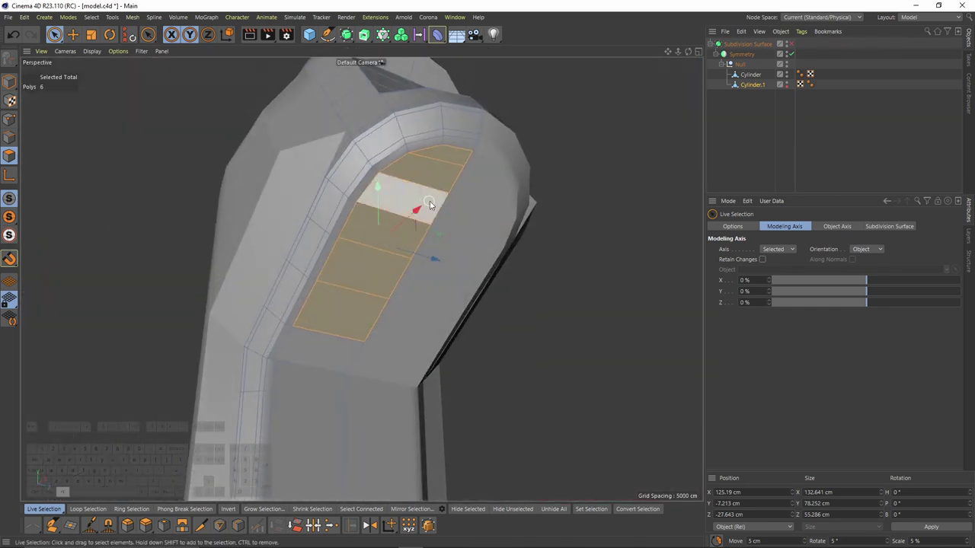
Try an inner extrusion of the six underside polygons with a 1.1 cm offset.
right_click(468, 256)
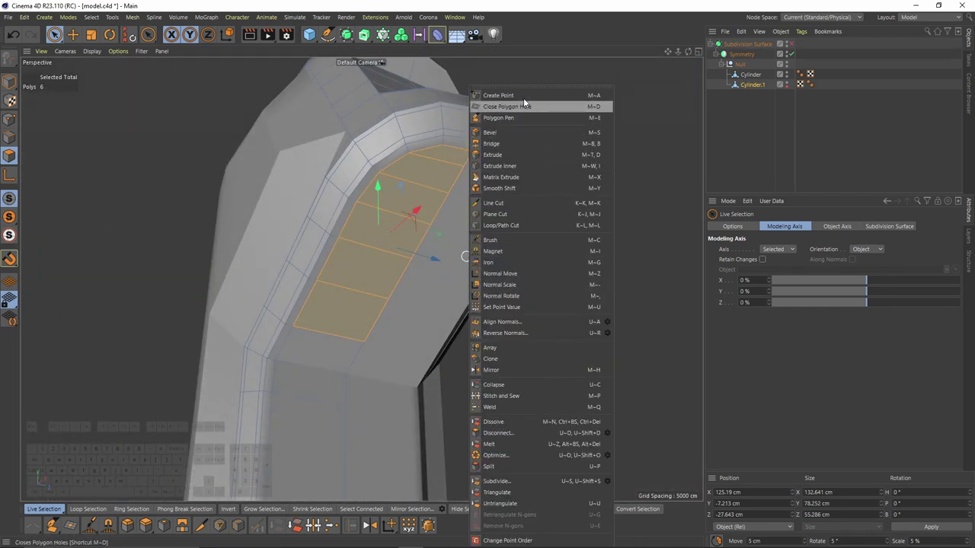
click(514, 165)
alt+drag(398, 204, 425, 151)
alt+right_drag(459, 151, 504, 169)
alt+drag(474, 208, 510, 257)
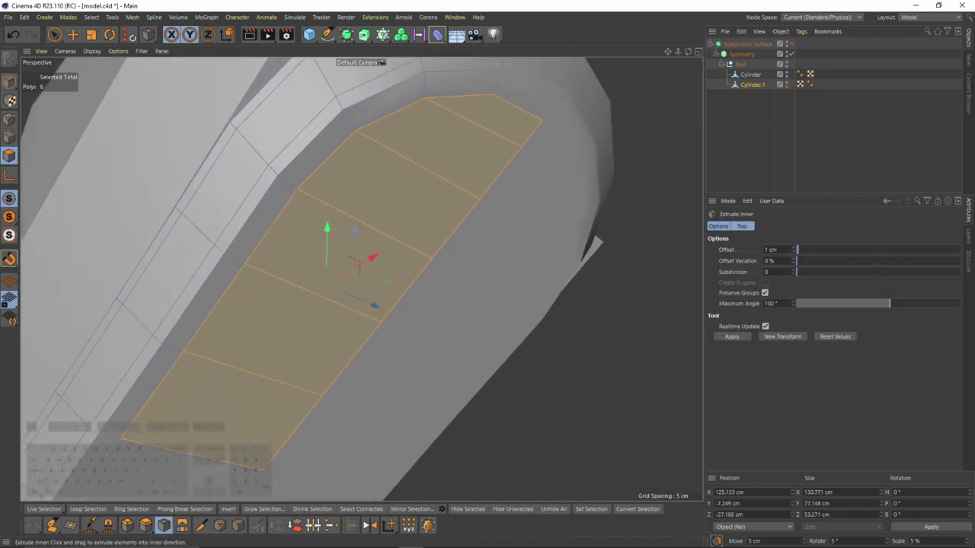
alt+middle_drag(431, 254, 435, 231)
alt+drag(435, 230, 501, 293)
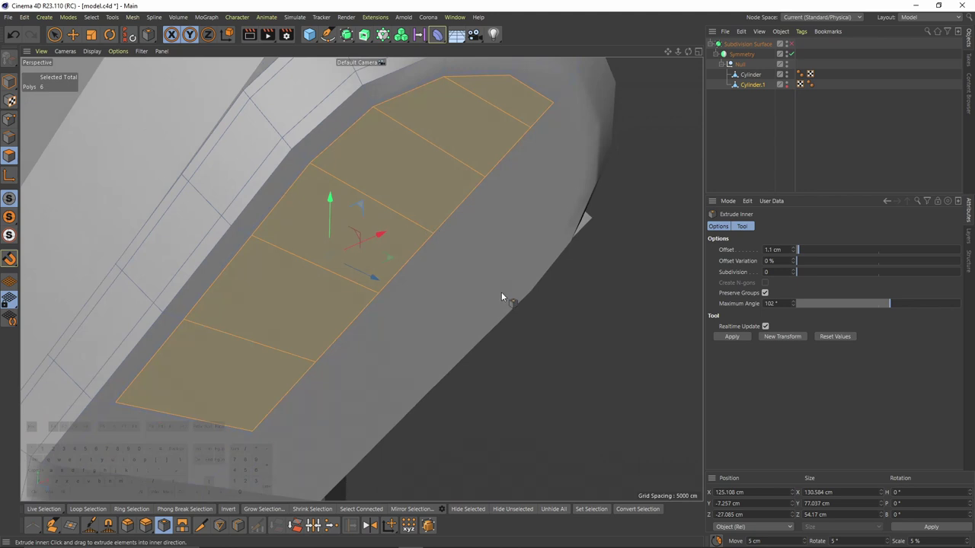
alt+right_drag(423, 230, 394, 244)
Set the modeling axis orientation to Normal and try extruding the underside polygons outward along their normal in the front view.
middle_click(395, 245)
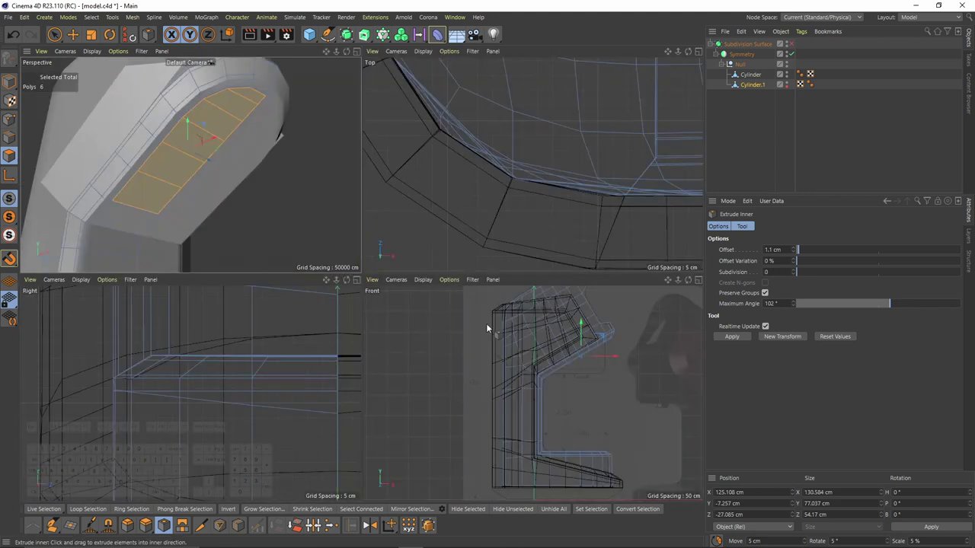
middle_click(485, 323)
scroll(510, 161, up, 3)
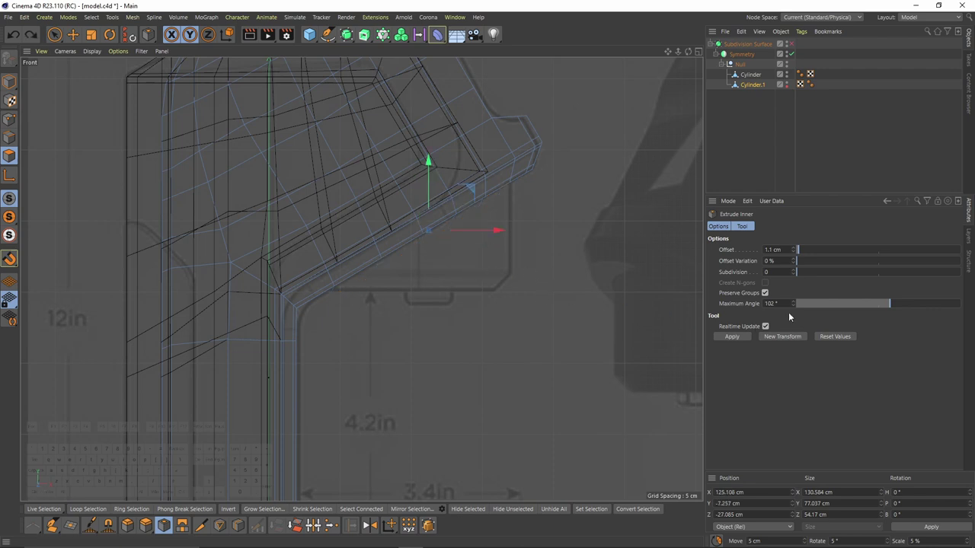
click(59, 38)
click(72, 34)
click(73, 33)
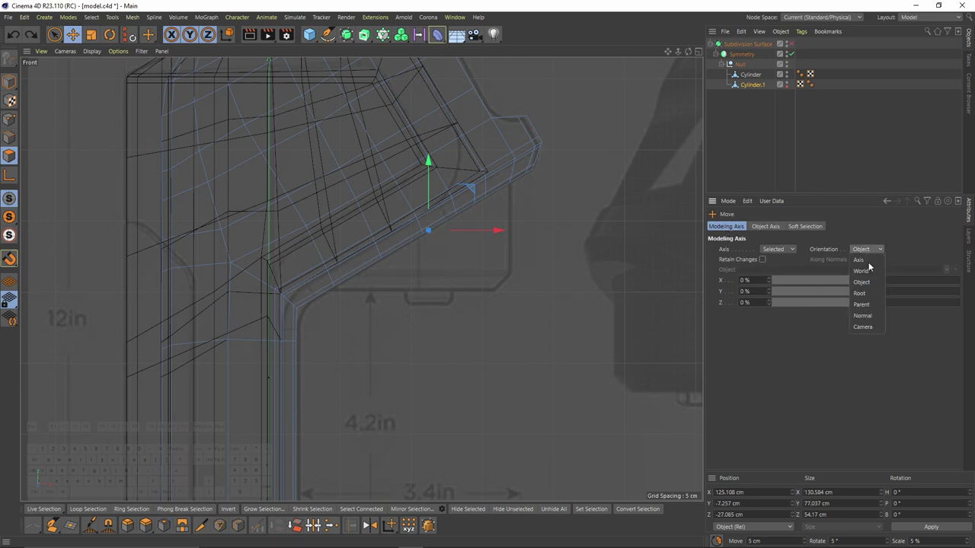
click(860, 316)
scroll(447, 207, up, 2)
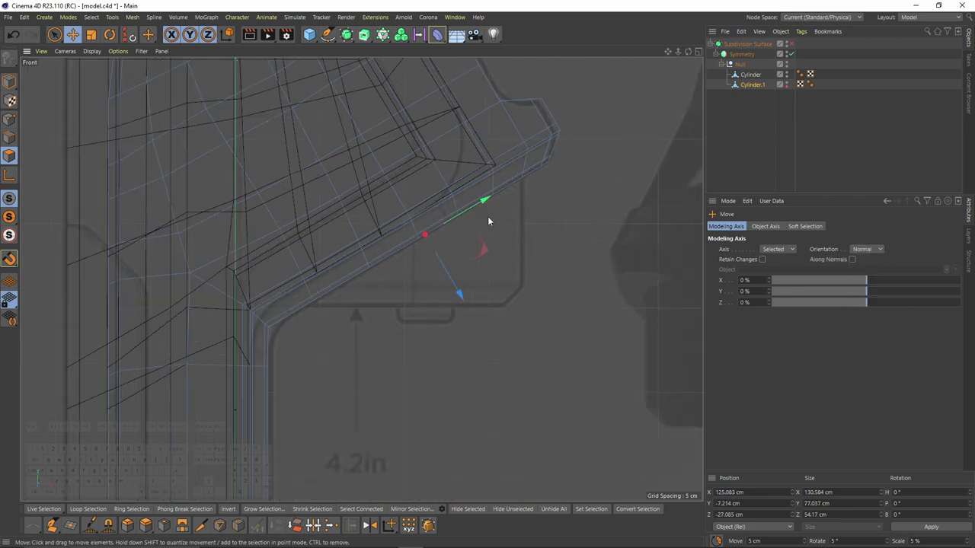
drag(482, 202, 450, 303)
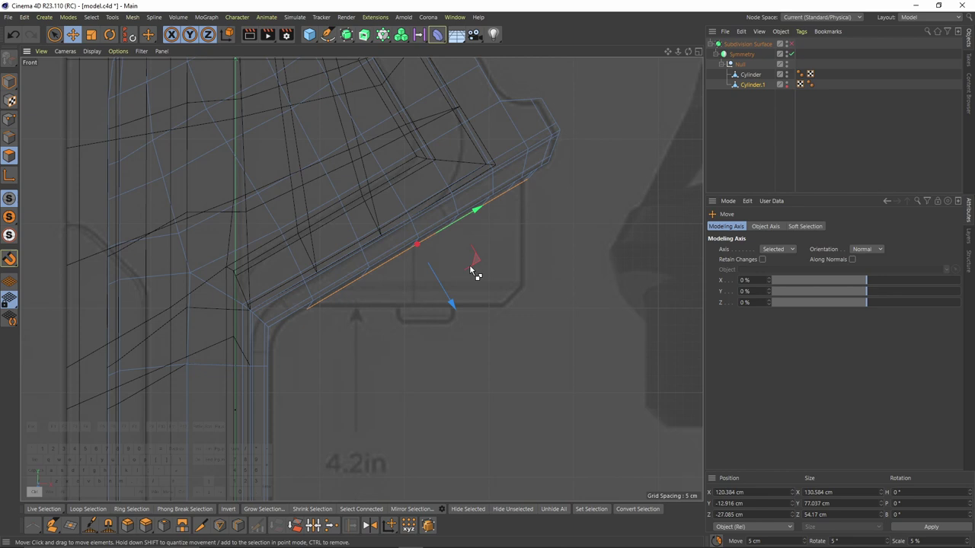
Delete the six polygons on the head's underside to leave an opening.
middle_click(467, 210)
middle_click(343, 172)
alt+drag(380, 189, 421, 211)
key(Delete)
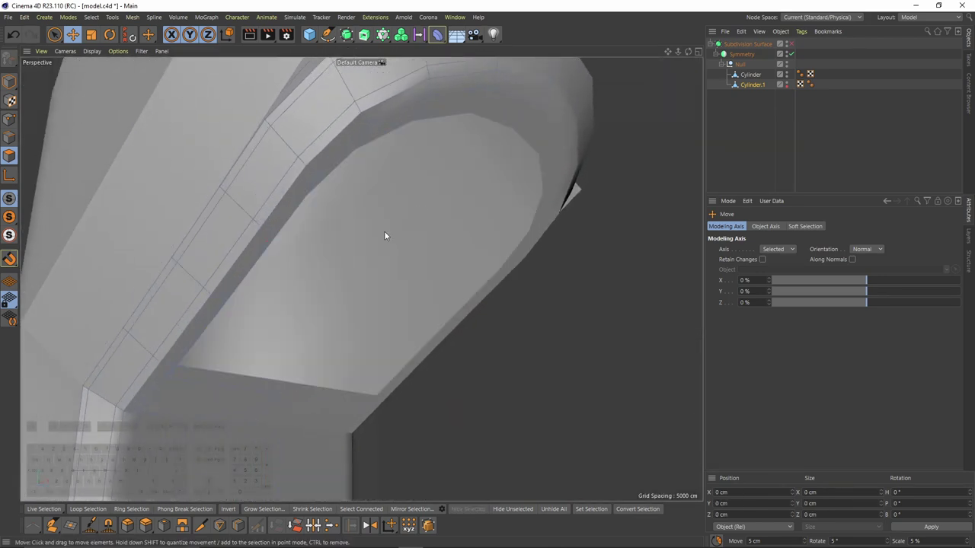
alt+middle_drag(249, 369, 293, 288)
alt+drag(293, 288, 191, 307)
alt+middle_drag(191, 307, 371, 169)
Disable the Symmetry and slide the corner point at the lower end of the underside opening along its edge.
click(791, 54)
alt+drag(396, 228, 383, 266)
click(295, 241)
scroll(387, 276, up, 2)
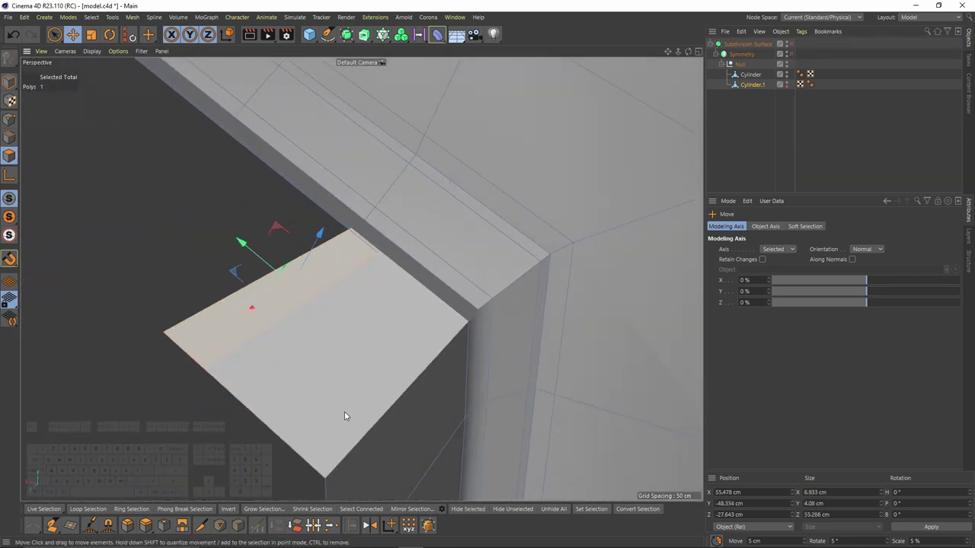
scroll(383, 253, up, 3)
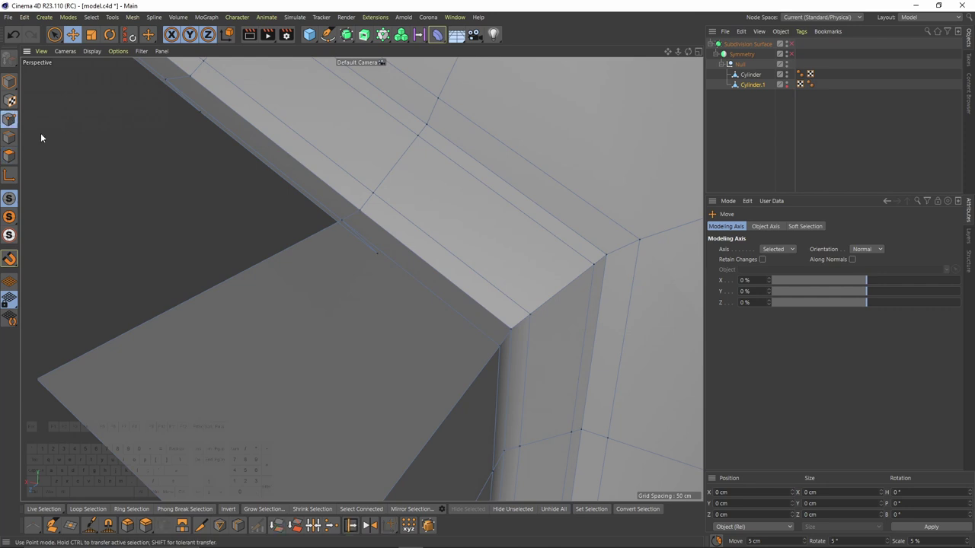
key(m)
key(o)
drag(336, 235, 535, 193)
alt+right_drag(534, 193, 407, 203)
alt+drag(408, 204, 406, 243)
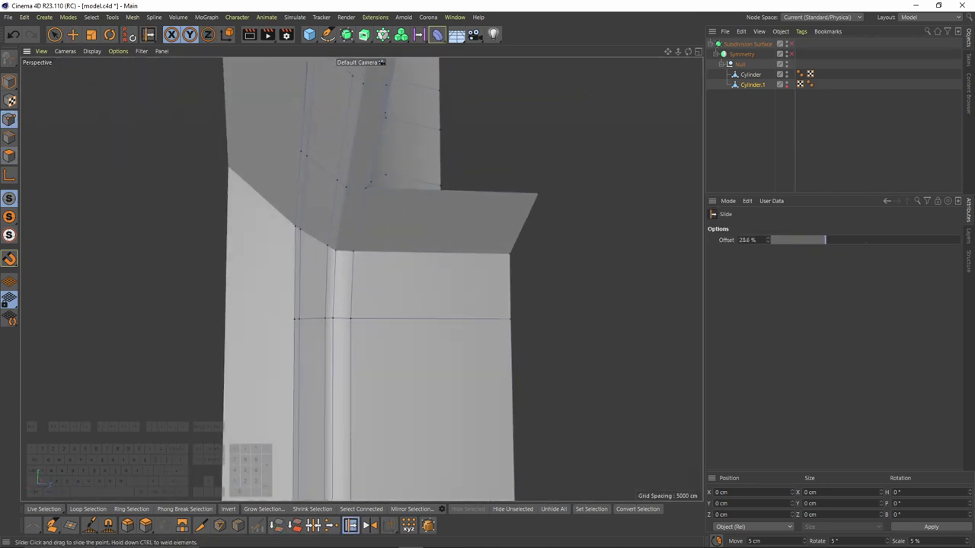
Select the edge path along the column's inner wall and base, and clone it with Edge Slide at an offset of about -2.36 cm.
click(9, 137)
alt+drag(255, 228, 284, 233)
alt+right_drag(371, 280, 303, 240)
alt+drag(303, 240, 281, 224)
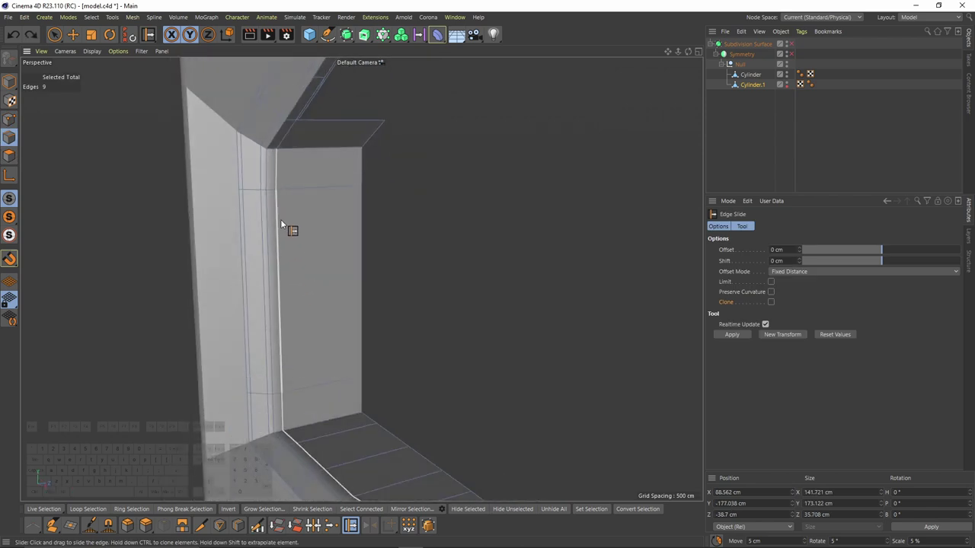
alt+middle_drag(369, 323, 355, 277)
alt+drag(352, 262, 374, 327)
alt+middle_drag(483, 460, 442, 391)
alt+drag(441, 392, 453, 407)
shift+click(441, 419)
alt+drag(387, 276, 295, 114)
alt+middle_drag(296, 115, 305, 260)
alt+right_drag(305, 261, 326, 343)
alt+drag(326, 343, 303, 261)
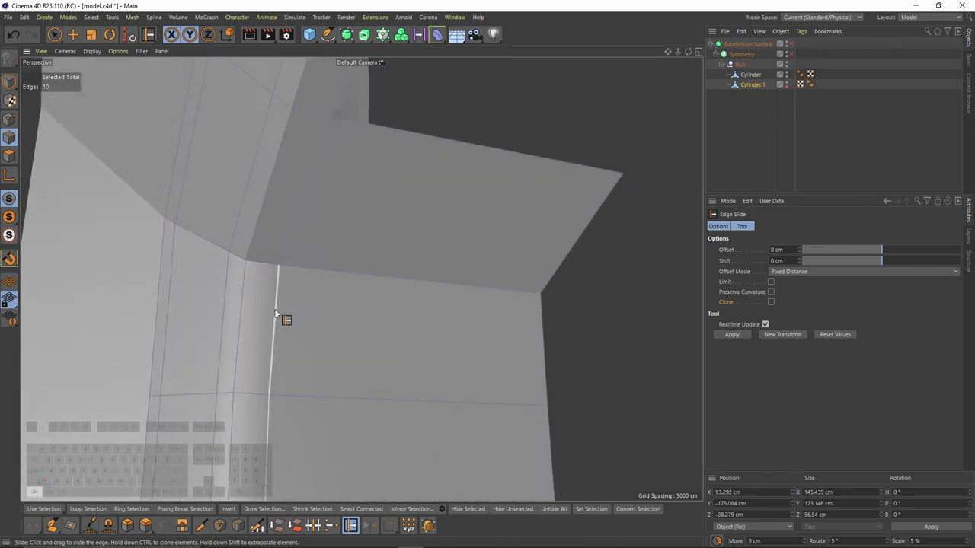
ctrl+drag(280, 310, 289, 311)
alt+right_drag(374, 311, 332, 329)
alt+middle_drag(332, 330, 324, 256)
alt+drag(324, 257, 353, 331)
mouse_move(361, 279)
alt+mouse_down()
mouse_move(278, 147)
mouse_move(320, 241)
mouse_move(322, 337)
mouse_move(346, 275)
alt+mouse_up()
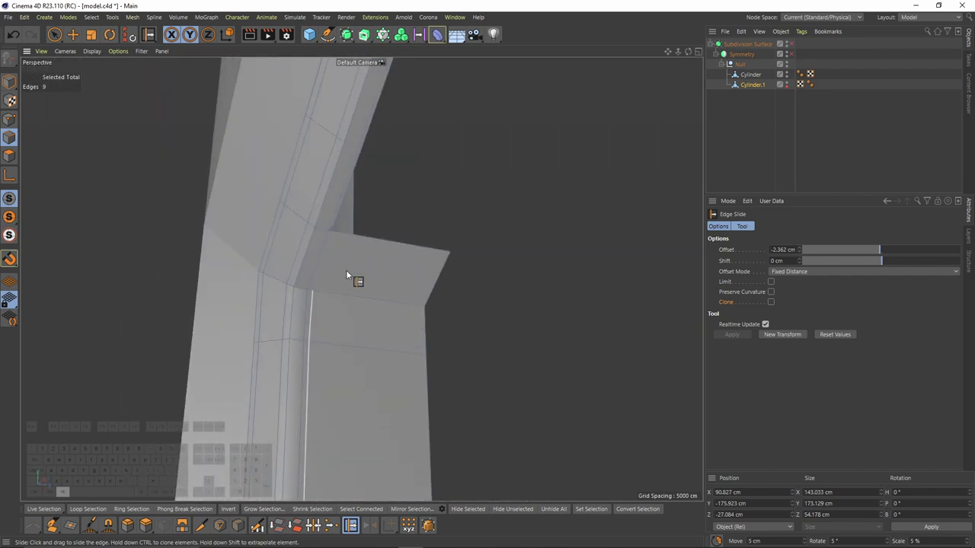
Continue the new support edge with a Line Cut across the polygon between the column and the underside opening.
right_click(414, 279)
click(458, 313)
scroll(334, 255, up, 3)
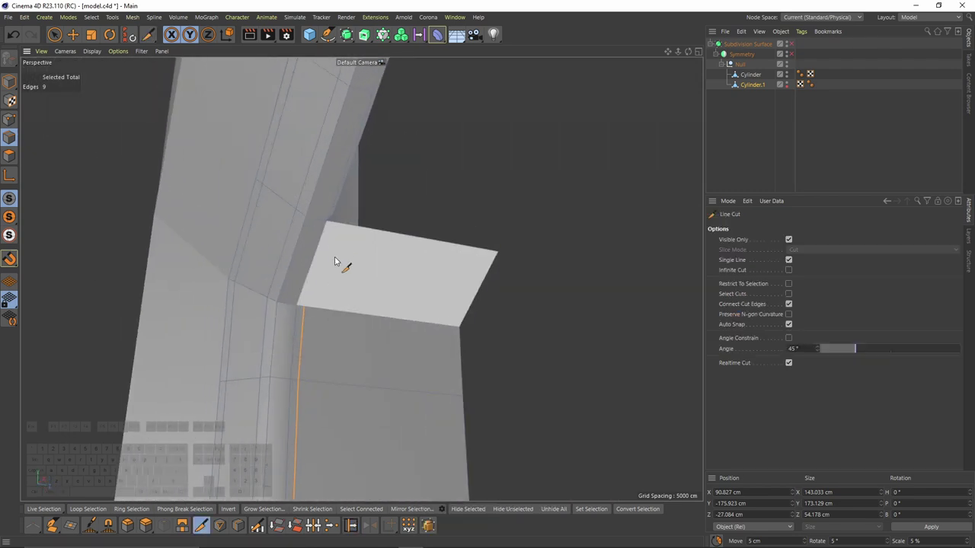
click(305, 309)
scroll(326, 248, up, 4)
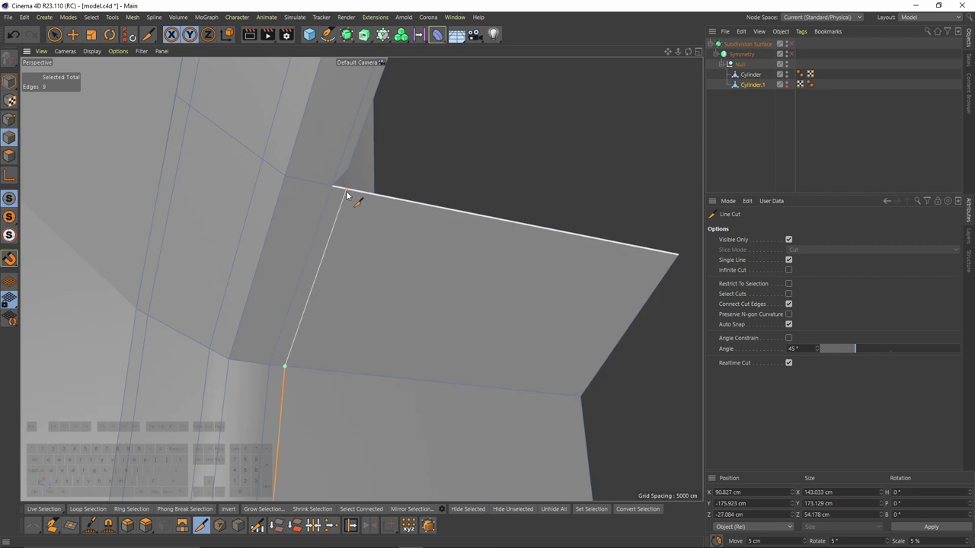
click(347, 192)
key(space)
Weld the cut's end point with the neighbouring point at the lower corner of the underside opening.
click(9, 119)
drag(349, 168, 348, 190)
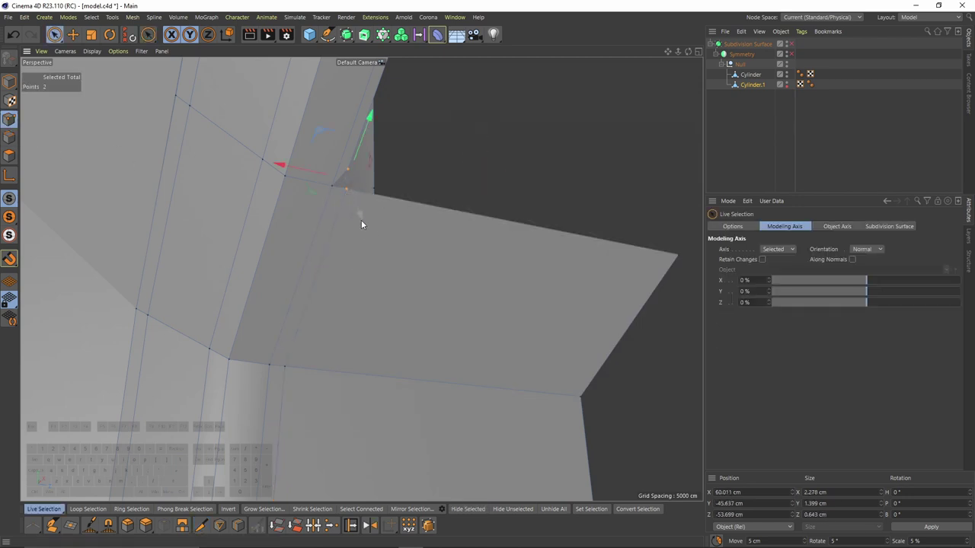
right_click(369, 228)
click(398, 481)
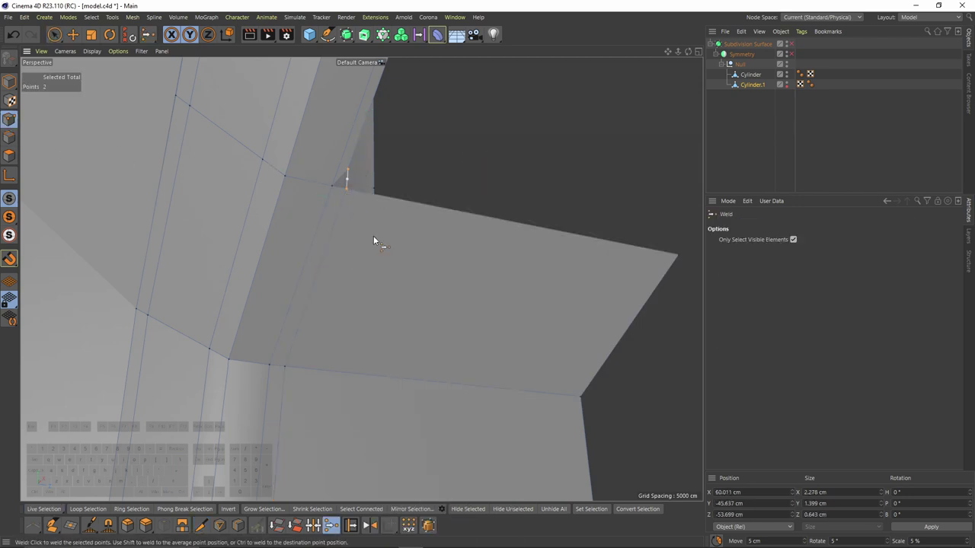
click(347, 191)
scroll(344, 192, down, 4)
alt+drag(262, 226, 87, 198)
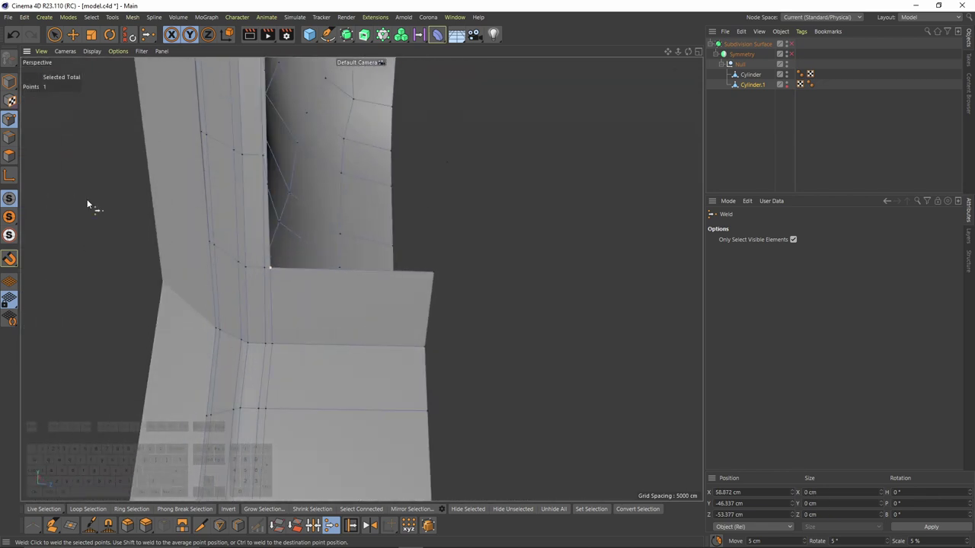
Select the eight border edges around the underside opening, leaving out the rest of the open boundary.
click(8, 140)
alt+middle_drag(279, 99, 281, 297)
alt+drag(281, 296, 240, 198)
double_click(277, 156)
click(368, 91)
ctrl+shift+double_click(381, 432)
alt+drag(322, 291, 485, 364)
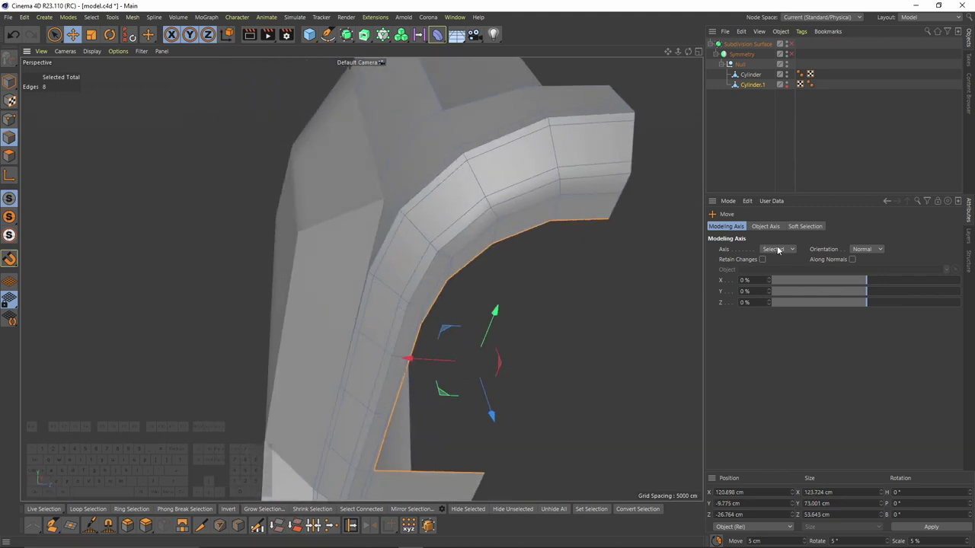
Set the modeling axis orientation to World and extrude the opening's border edges upward into the head by about 32.5 cm.
scroll(340, 289, down, 3)
alt+drag(340, 293, 449, 266)
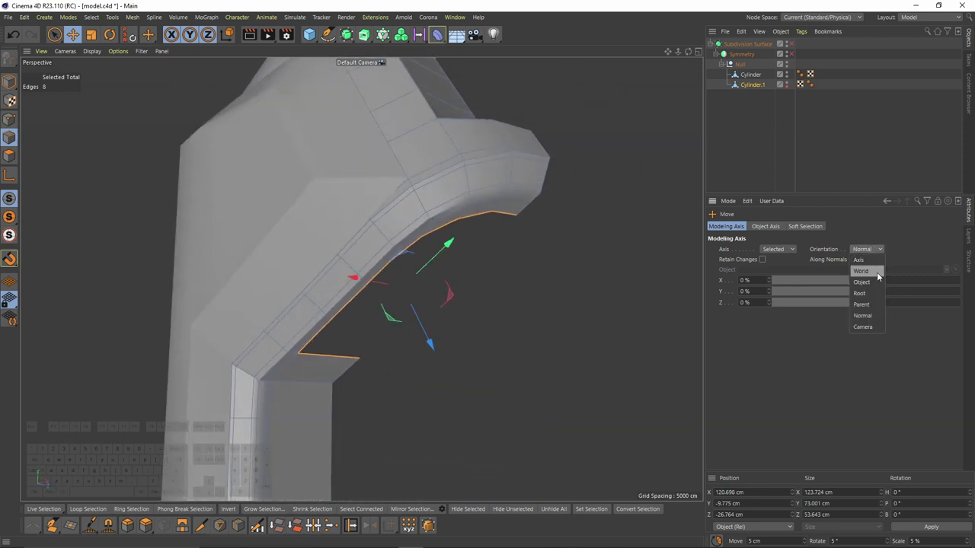
click(877, 274)
ctrl+drag(403, 223, 175, 250)
alt+middle_drag(457, 152, 341, 179)
drag(363, 169, 363, 163)
alt+drag(386, 267, 388, 187)
alt+drag(366, 242, 306, 207)
Slide points along the rim of the underside opening to even out the edge spacing.
click(9, 121)
key(m)
key(o)
scroll(358, 265, up, 3)
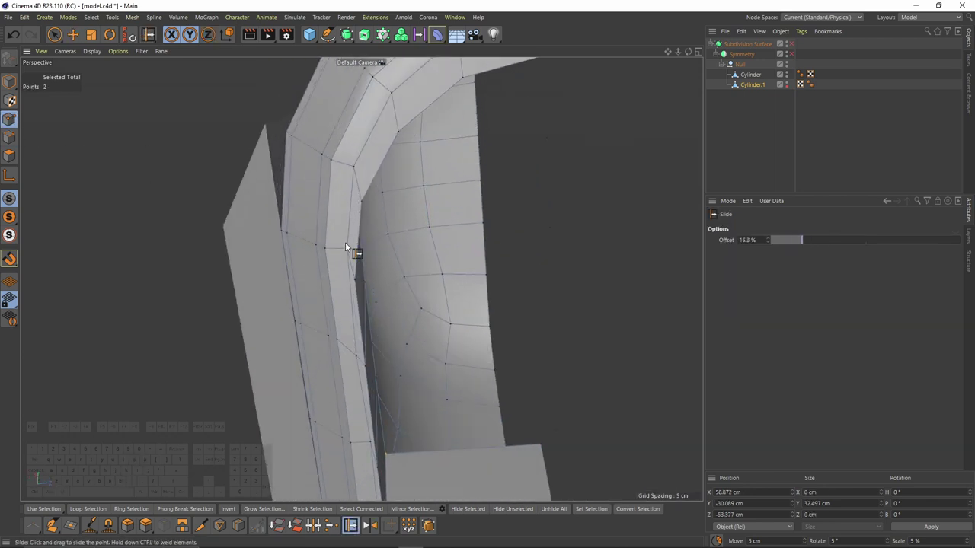
scroll(355, 170, down, 3)
scroll(368, 348, down, 2)
alt+drag(368, 349, 316, 375)
Add a loop cut around the extruded inner wall close to its lower rim, at an offset of 91.362%.
right_click(351, 338)
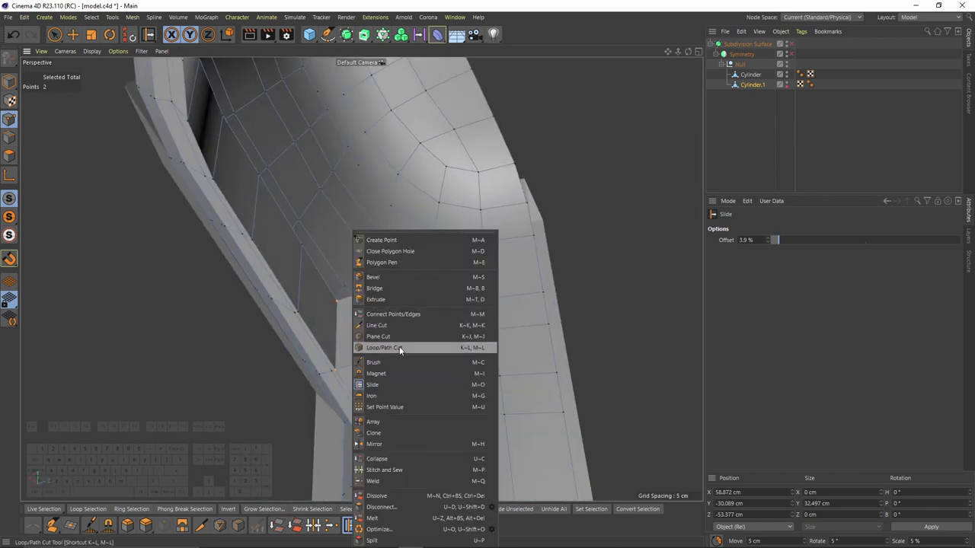
click(401, 348)
click(449, 331)
alt+drag(383, 360, 407, 356)
scroll(407, 356, up, 2)
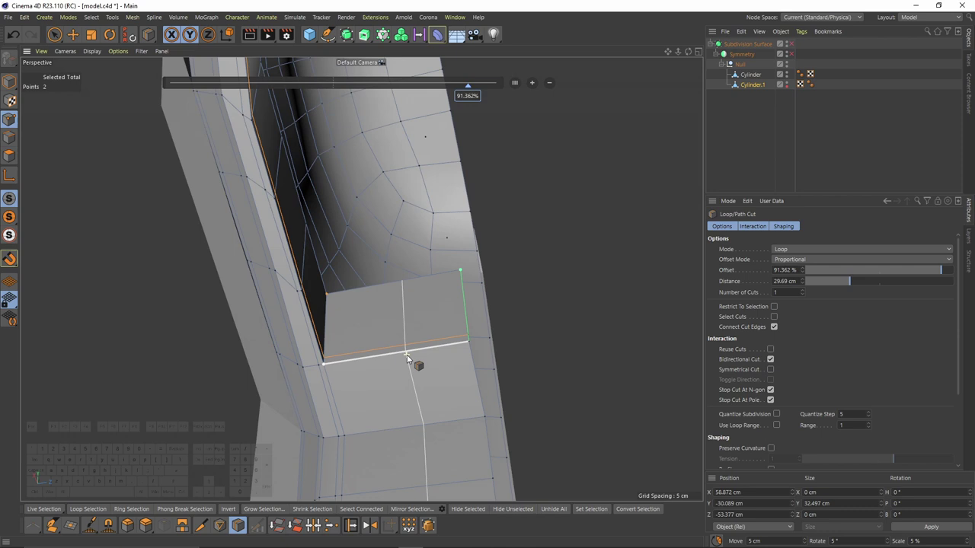
Line-cut across the wall beneath the recessed opening, just below its lower edge.
key(k)
key(k)
scroll(325, 373, up, 3)
alt+drag(325, 373, 318, 348)
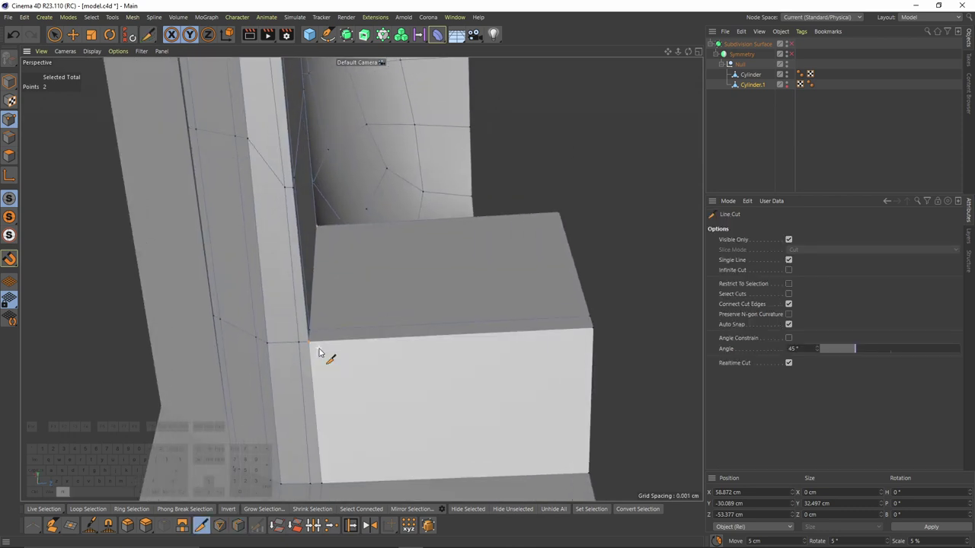
alt+middle_drag(309, 348, 308, 315)
scroll(308, 316, up, 2)
alt+drag(308, 315, 306, 303)
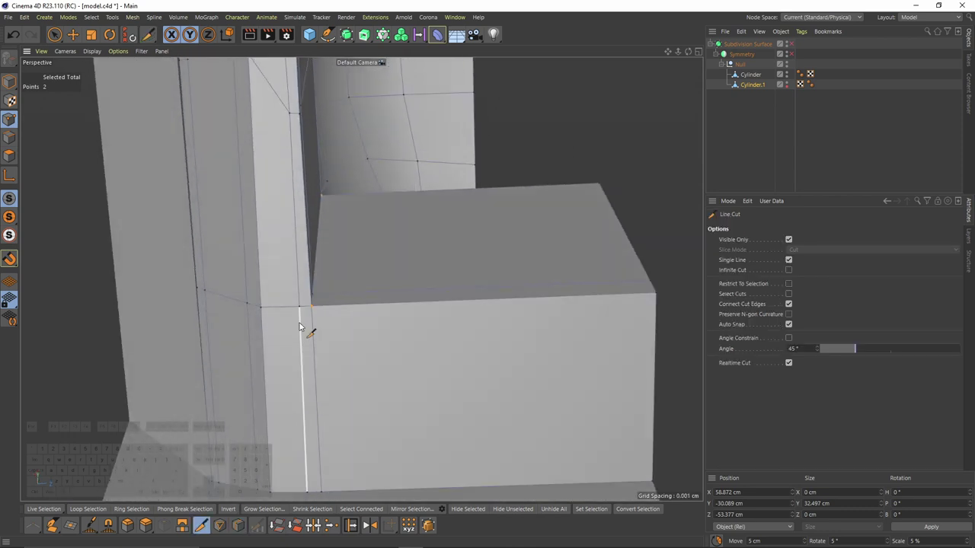
click(299, 323)
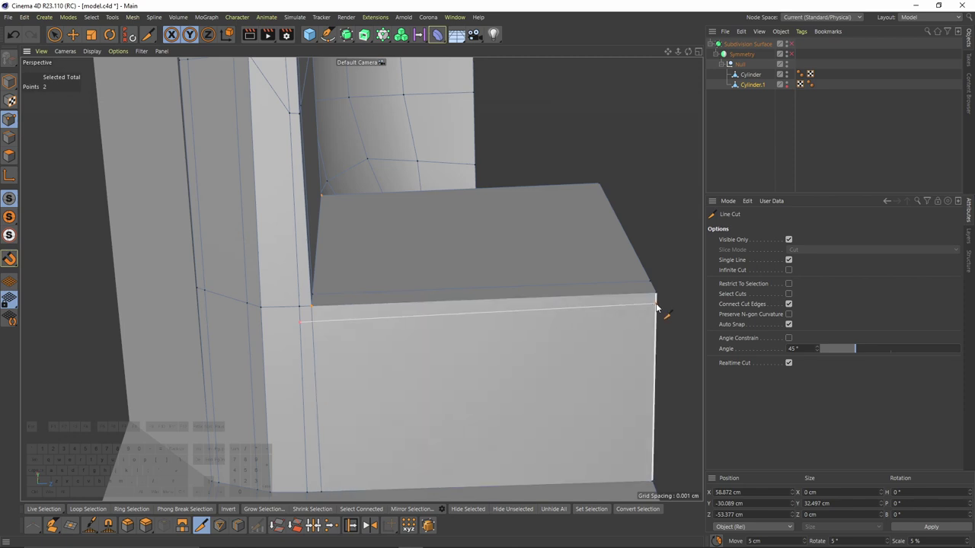
Slide the point beside the opening's lower corner down to meet the new cut.
key(m)
key(o)
scroll(312, 318, up, 3)
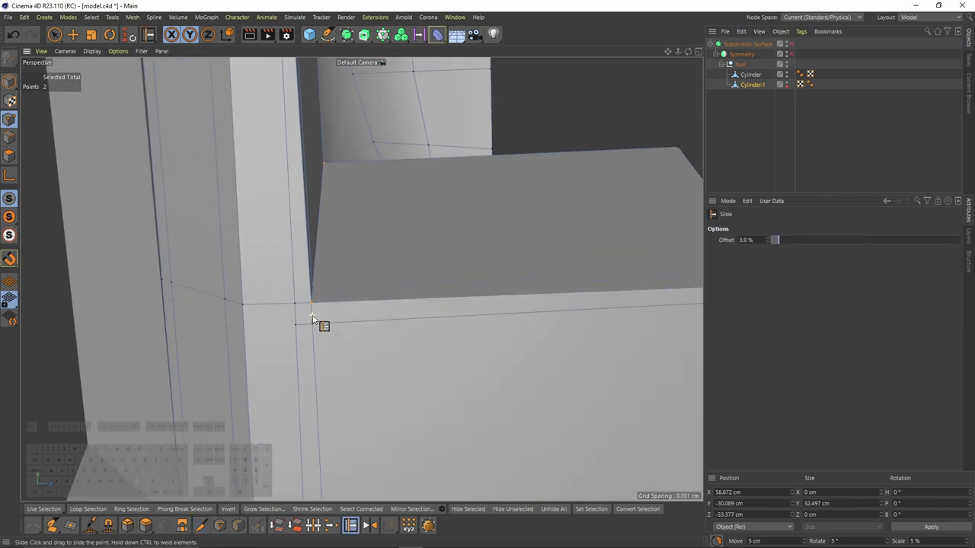
drag(296, 307, 296, 325)
alt+right_drag(364, 293, 327, 279)
alt+drag(321, 276, 356, 304)
scroll(342, 231, up, 1)
Line-cut from the wall's lower corner point up through the opening's lower edge to the inner wall's top edge.
key(k)
key(l)
click(371, 412)
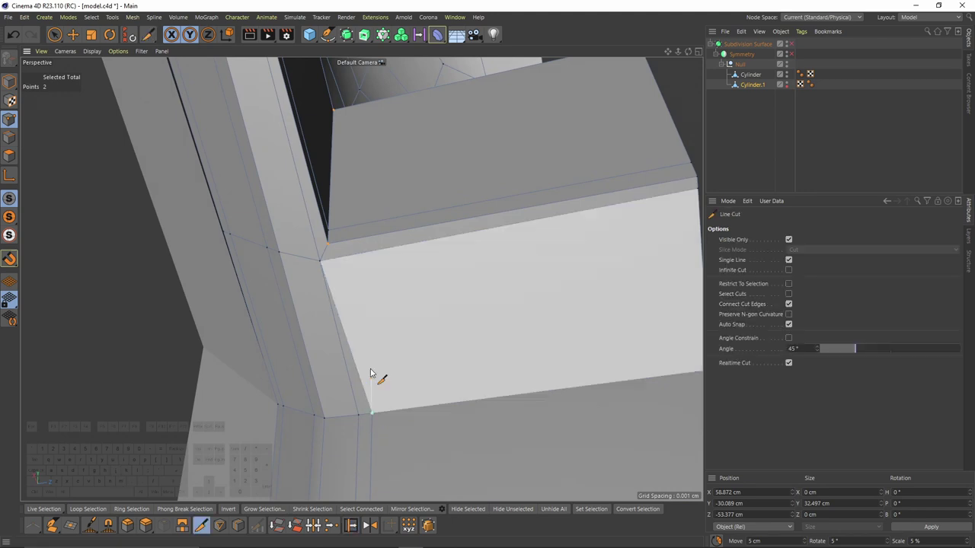
click(363, 236)
click(363, 223)
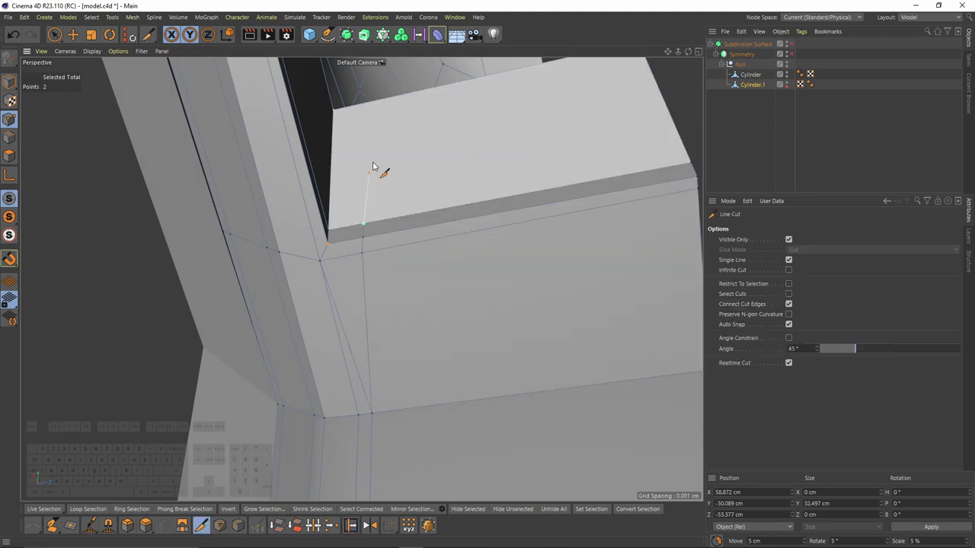
click(370, 101)
alt+drag(364, 144, 360, 171)
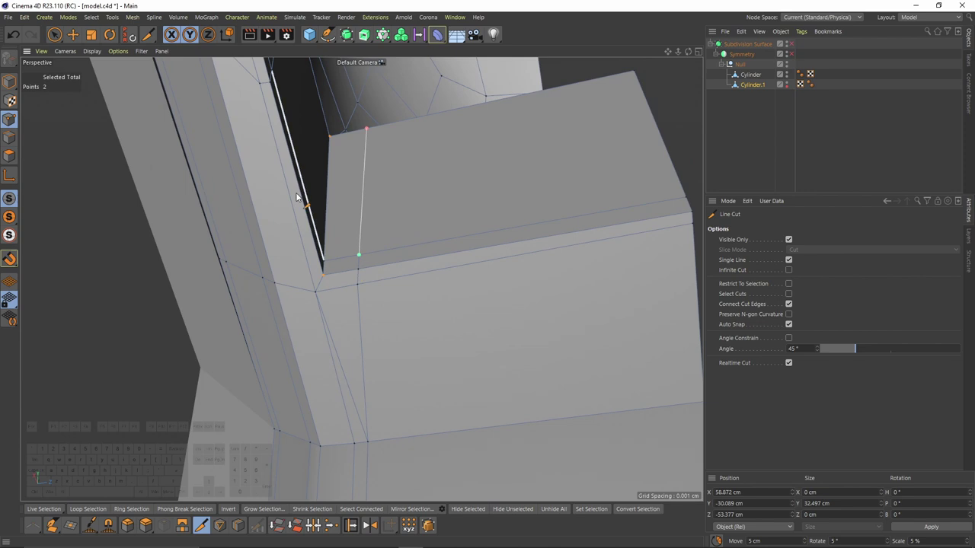
Dissolve the leftover diagonal edge on the wall below the opening's corner.
click(9, 138)
key(e)
click(342, 353)
right_click(498, 367)
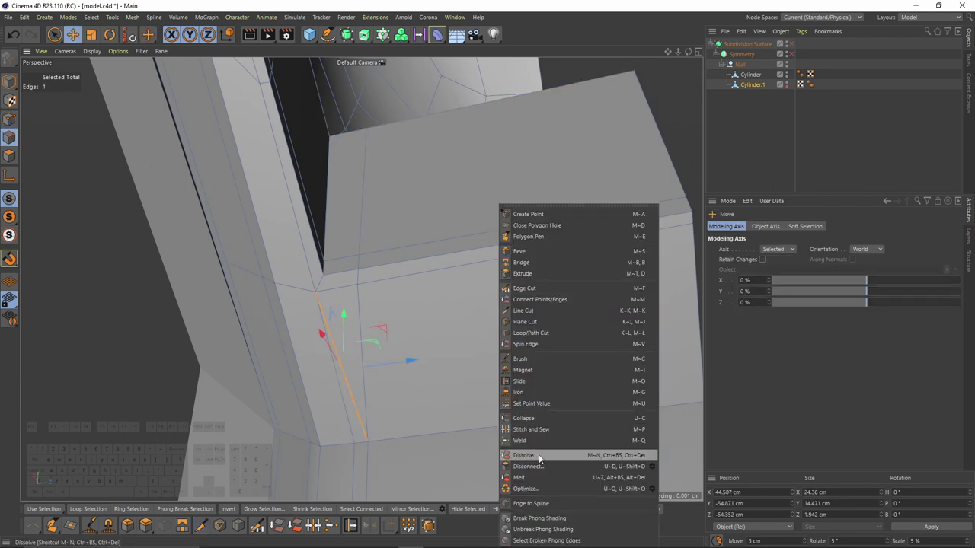
click(539, 455)
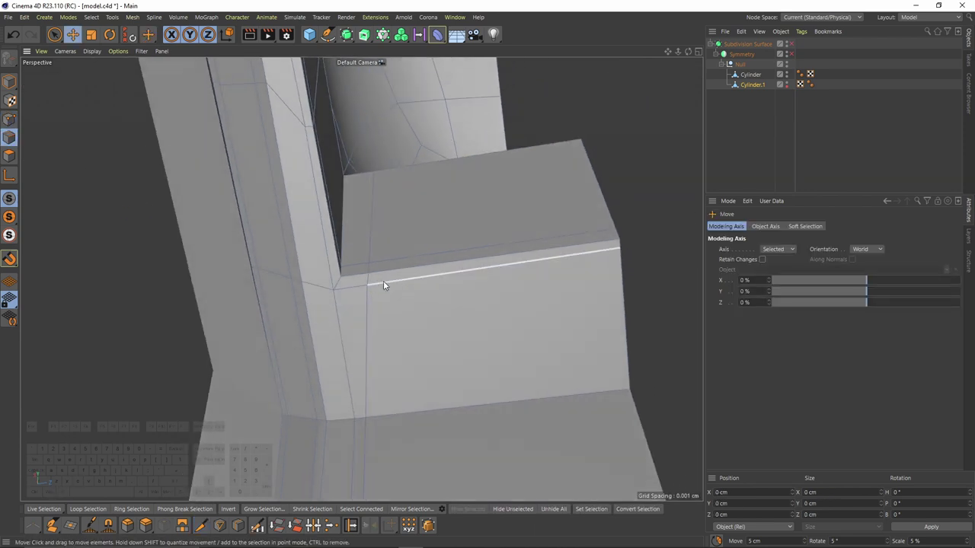
Preview the model with Subdivision Surface and Symmetry enabled and inspect the opening's shading from several angles.
key(q)
click(766, 141)
alt+right_drag(429, 174, 364, 195)
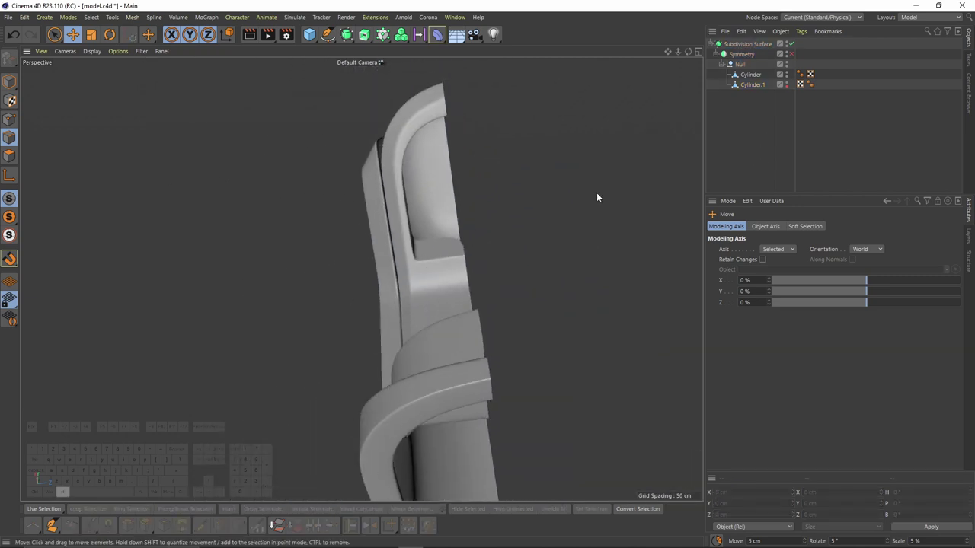
click(792, 54)
alt+drag(411, 196, 565, 205)
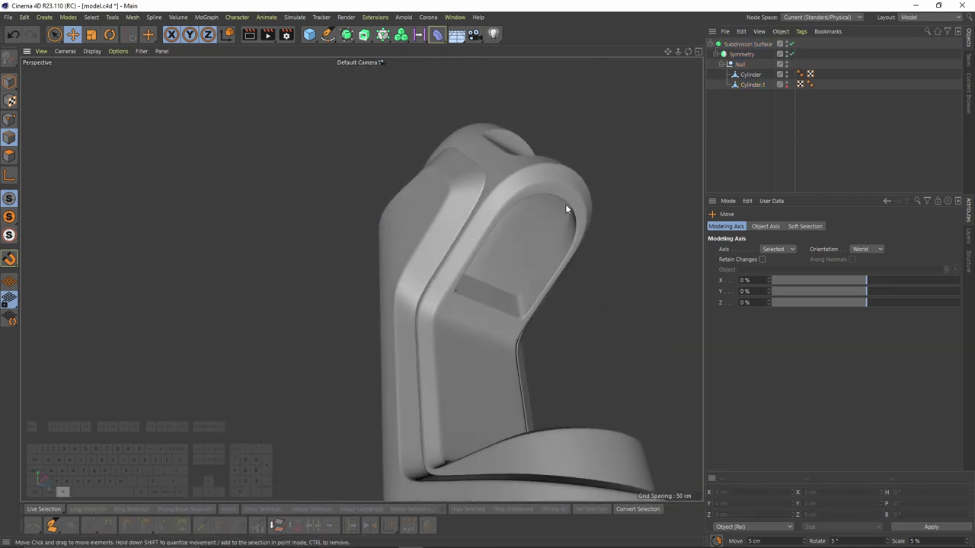
alt+right_drag(526, 216, 569, 220)
alt+drag(570, 216, 569, 192)
alt+right_drag(569, 192, 535, 194)
key(ctrl+z)
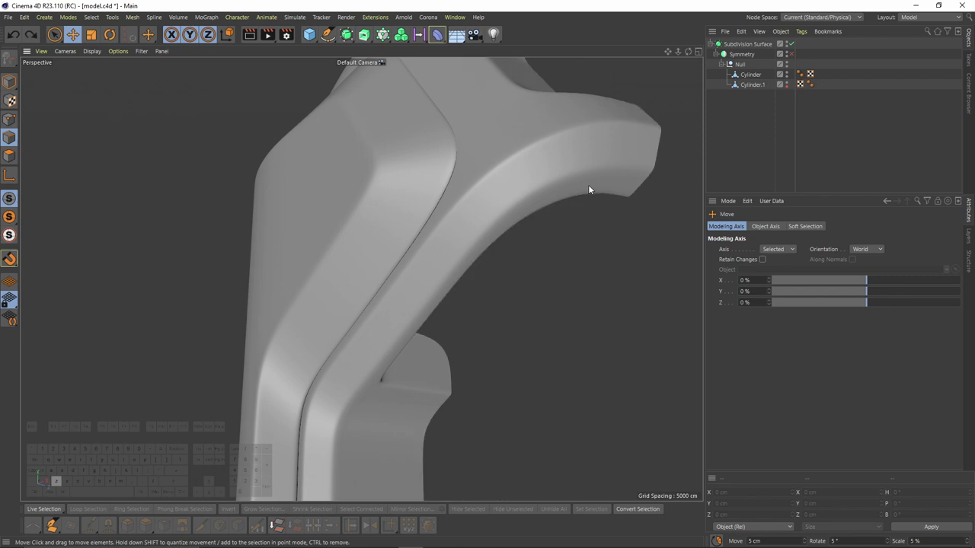
click(756, 88)
alt+drag(426, 234, 369, 285)
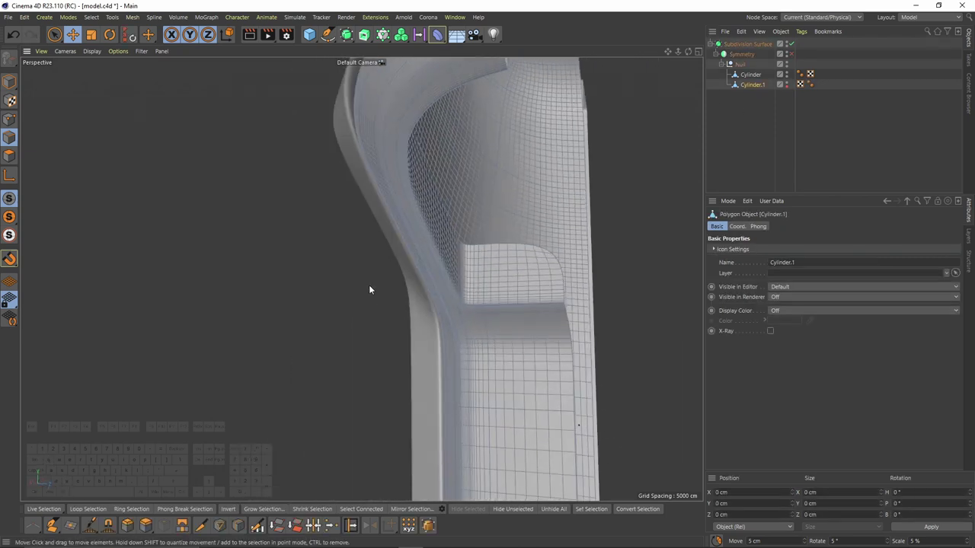
key(q)
Select the nine polygons of the opening's extruded inner wall and split them into a separate object.
alt+right_drag(369, 284, 407, 260)
click(8, 156)
mouse_move(500, 268)
mouse_down()
mouse_move(441, 253)
mouse_move(365, 183)
mouse_up()
mouse_move(361, 180)
alt+mouse_down()
mouse_move(311, 170)
mouse_move(317, 165)
alt+mouse_up()
shift+drag(319, 165, 242, 104)
right_click(397, 335)
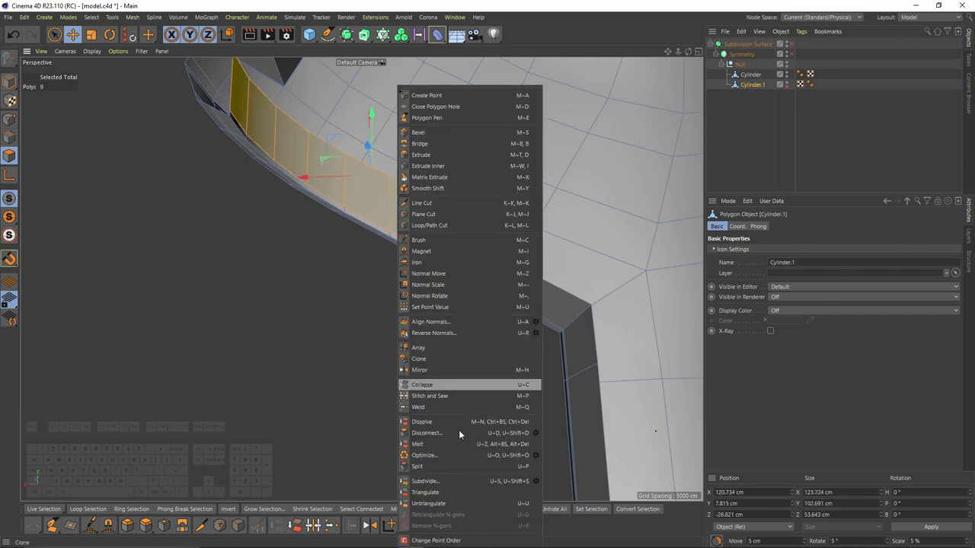
click(442, 467)
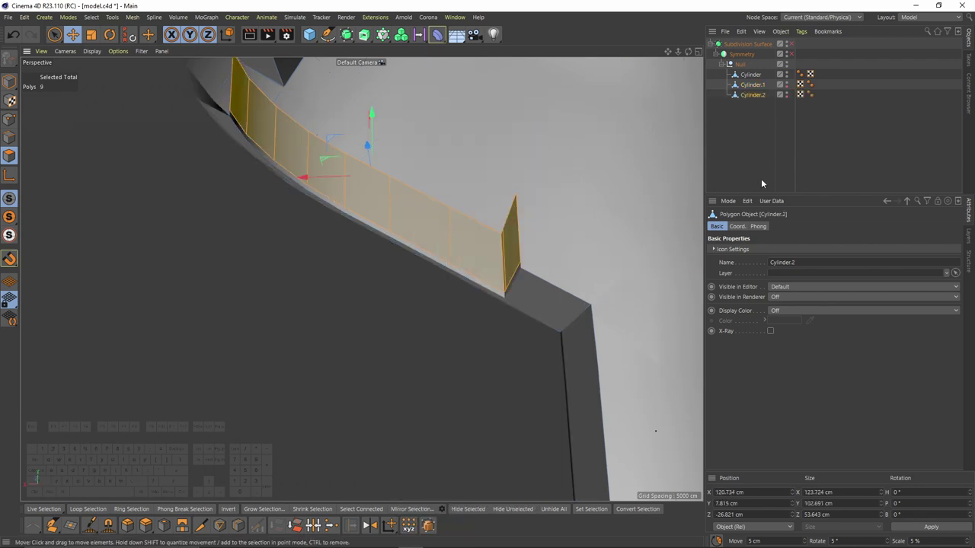
Select the nine lower edges of the split wall and pull them straight down in the Front view.
click(8, 144)
alt+drag(469, 239, 489, 241)
ctrl+shift+click(523, 299)
middle_click(533, 378)
middle_click(533, 352)
drag(417, 164, 424, 280)
Flatten the selected lower edges to one height and extrude them down to about Y -48.4 cm.
key(t)
key(e)
drag(418, 218, 418, 236)
Set the modeling axis Z to 100% and scale the bottom rim edges inward to about 102.7 by 44.5 cm.
middle_click(373, 235)
middle_click(358, 217)
alt+drag(368, 212, 460, 214)
alt+middle_drag(459, 214, 400, 181)
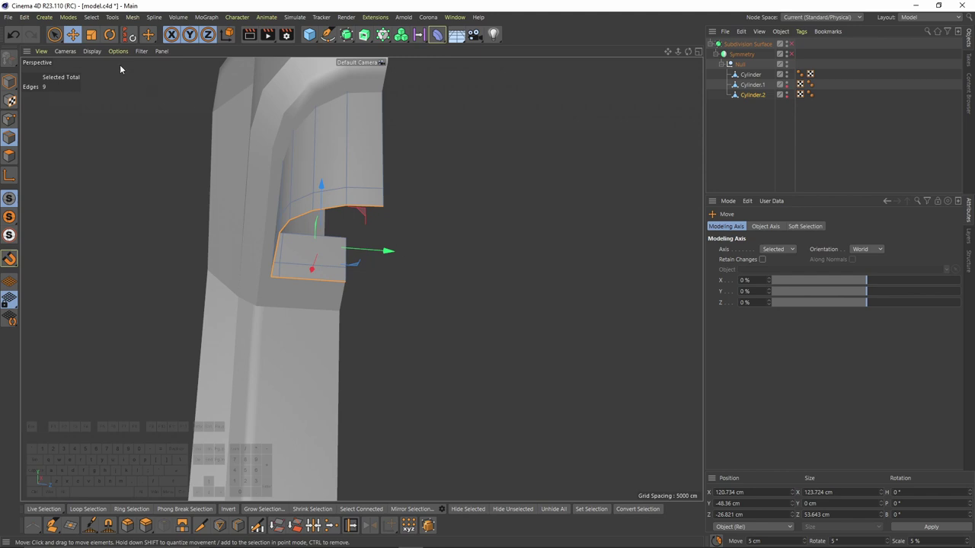
click(91, 35)
alt+drag(363, 263, 429, 286)
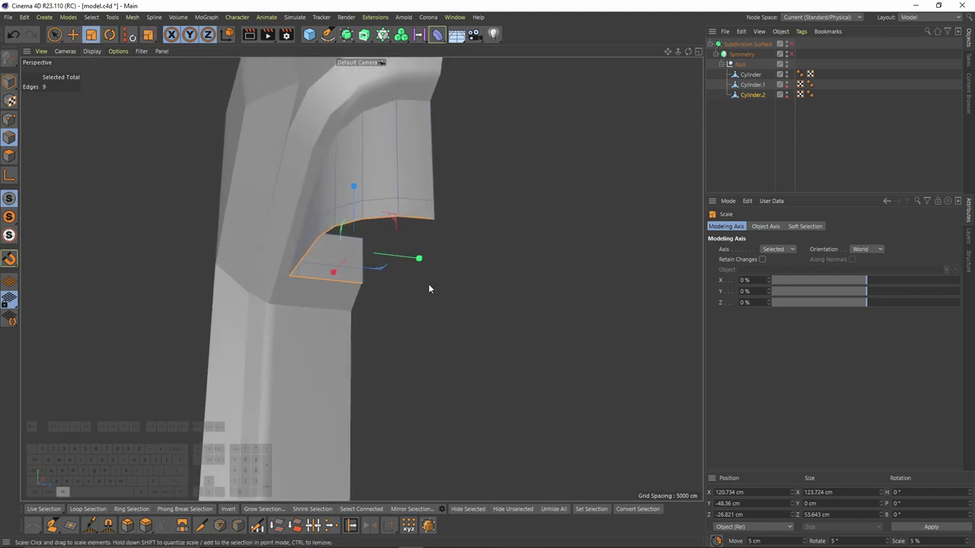
scroll(429, 286, up, 1)
drag(845, 302, 961, 303)
alt+drag(544, 297, 641, 318)
alt+drag(502, 288, 492, 260)
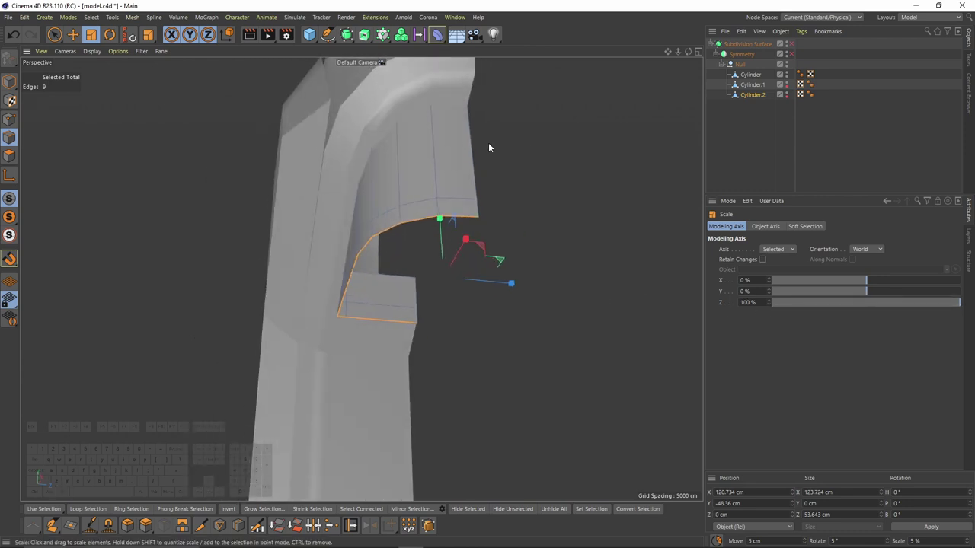
drag(591, 349, 561, 353)
middle_click(560, 352)
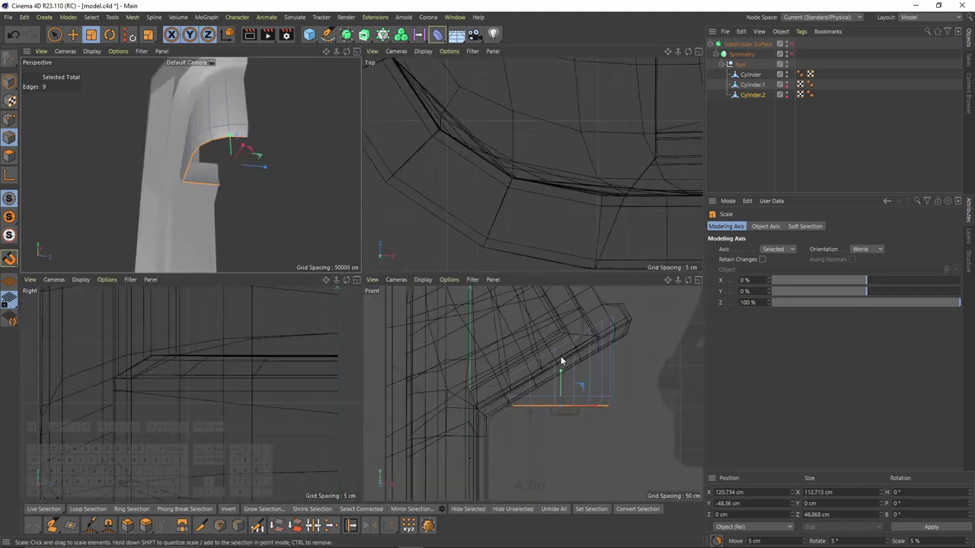
middle_click(560, 354)
drag(622, 409, 581, 412)
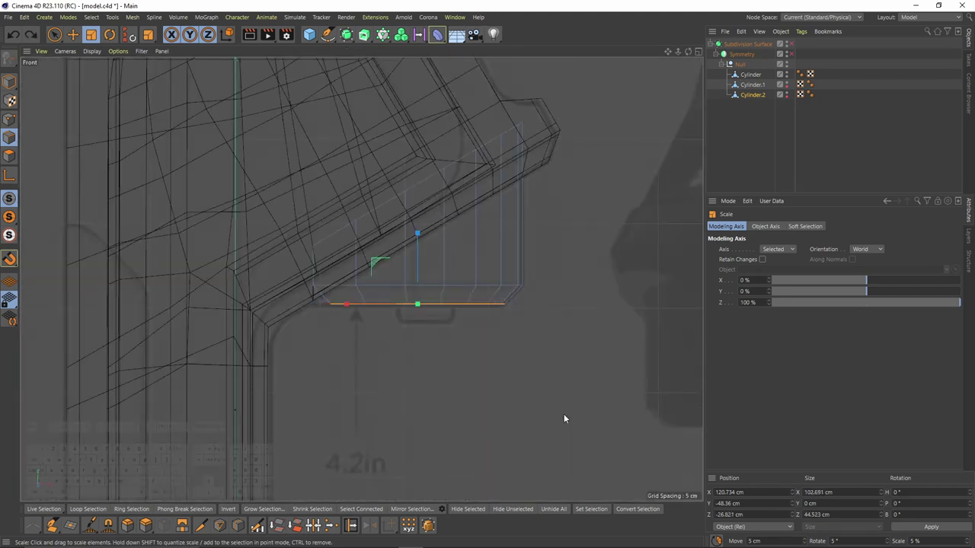
Move the bottom rim points at the body-side end outward in the Front view to match the reference outline.
scroll(347, 313, up, 2)
key(space)
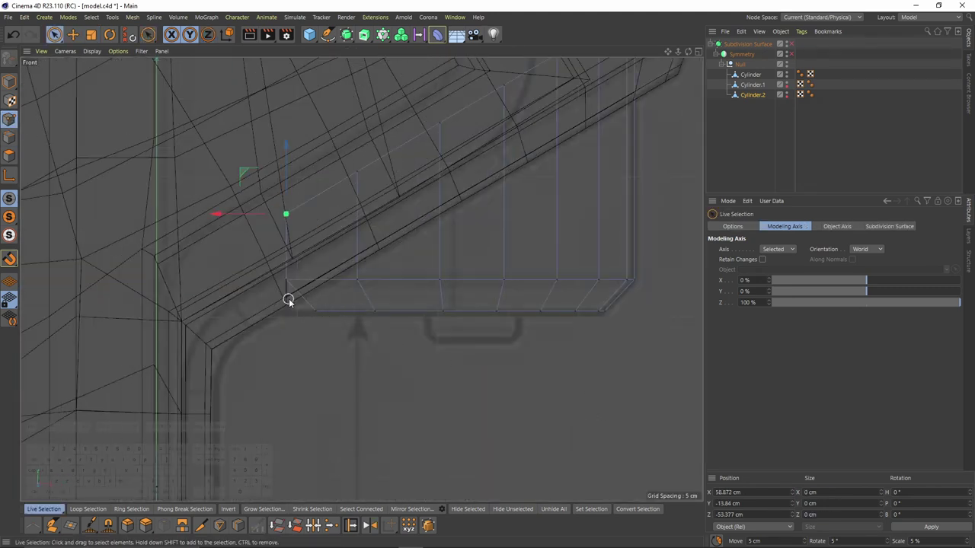
key(0)
drag(297, 298, 332, 336)
scroll(282, 306, up, 1)
drag(258, 312, 224, 311)
click(391, 312)
drag(346, 311, 326, 312)
Hide the Cylinder and Cylinder.1 objects to isolate the split piece.
middle_click(327, 311)
middle_click(356, 232)
alt+drag(358, 230, 487, 262)
double_click(787, 72)
double_click(787, 83)
alt+drag(361, 279, 221, 189)
Add a loop cut through the piece's flat wall close to its open end.
click(13, 138)
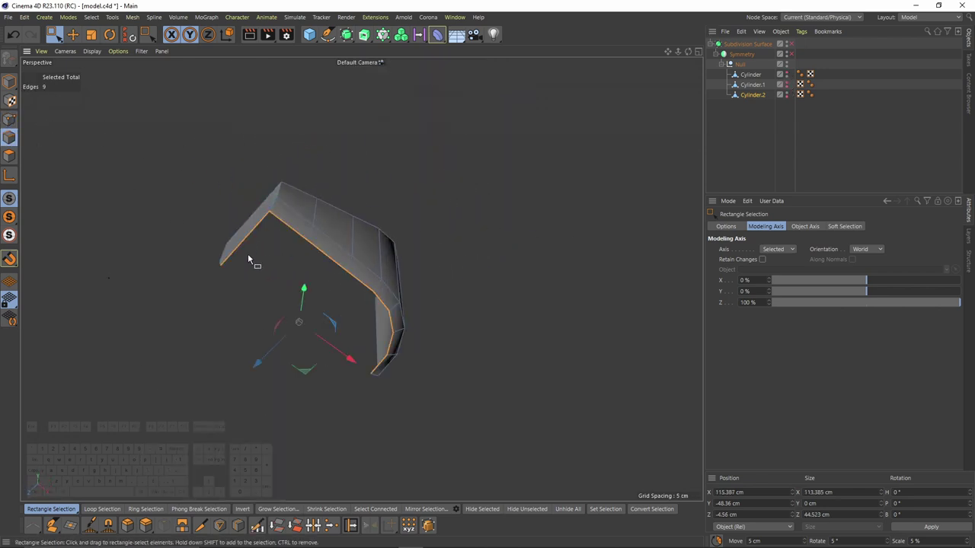
alt+drag(320, 257, 257, 196)
alt+middle_drag(259, 191, 273, 213)
scroll(275, 206, up, 3)
alt+drag(275, 210, 351, 250)
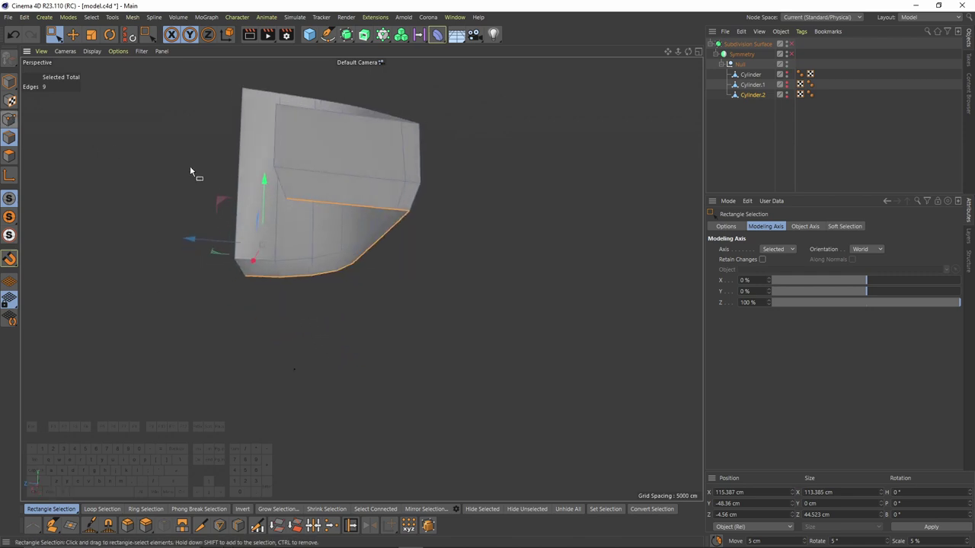
key(k)
key(l)
click(309, 202)
Select the two end points of the open bottom rim and set their Z position to 0 cm.
key(e)
click(9, 120)
alt+drag(276, 258, 242, 216)
click(241, 263)
alt+drag(241, 264, 273, 312)
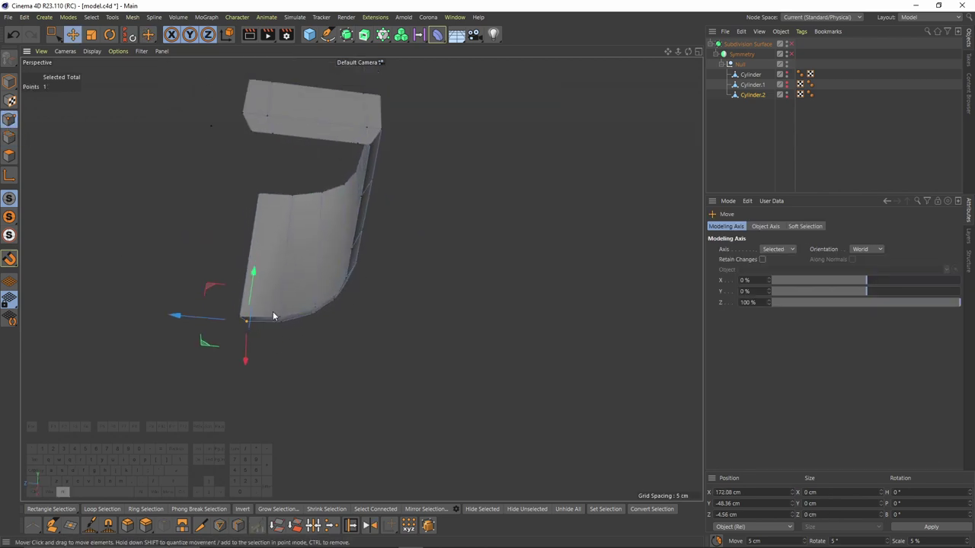
shift+click(249, 129)
alt+drag(249, 130, 285, 207)
double_click(754, 516)
text(0)
key(Return)
scroll(314, 193, up, 2)
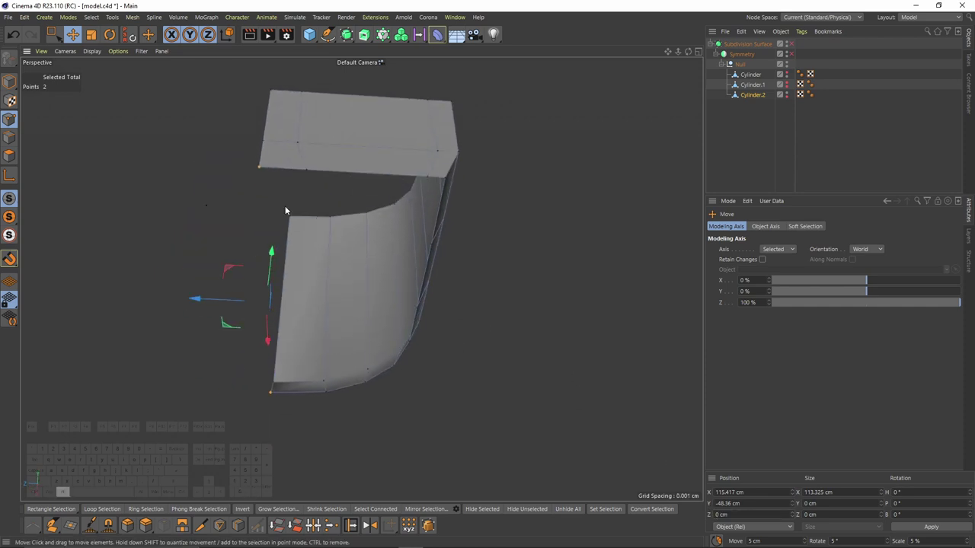
Bridge the two end edges of the bottom rim and close the remaining hole with an N-gon.
click(10, 138)
right_click(345, 152)
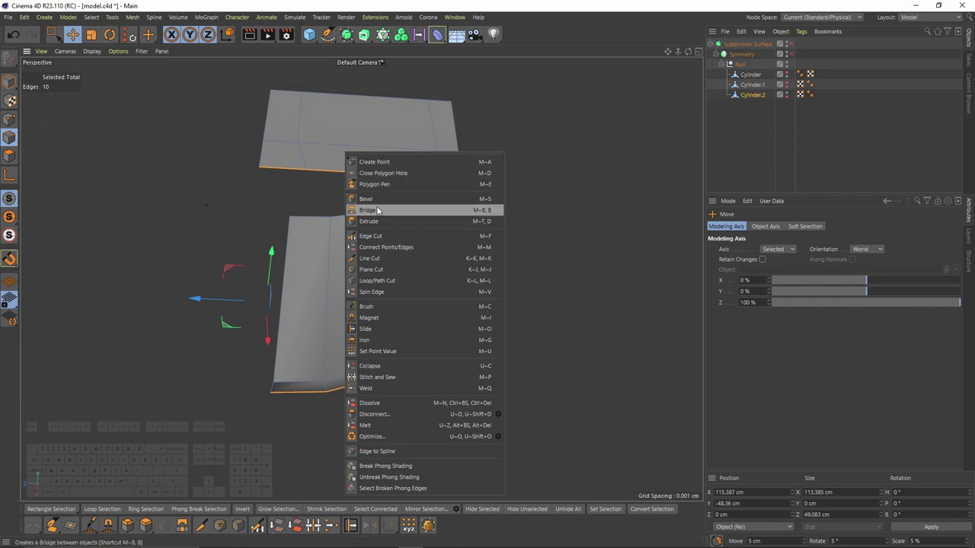
click(369, 210)
drag(293, 169, 306, 394)
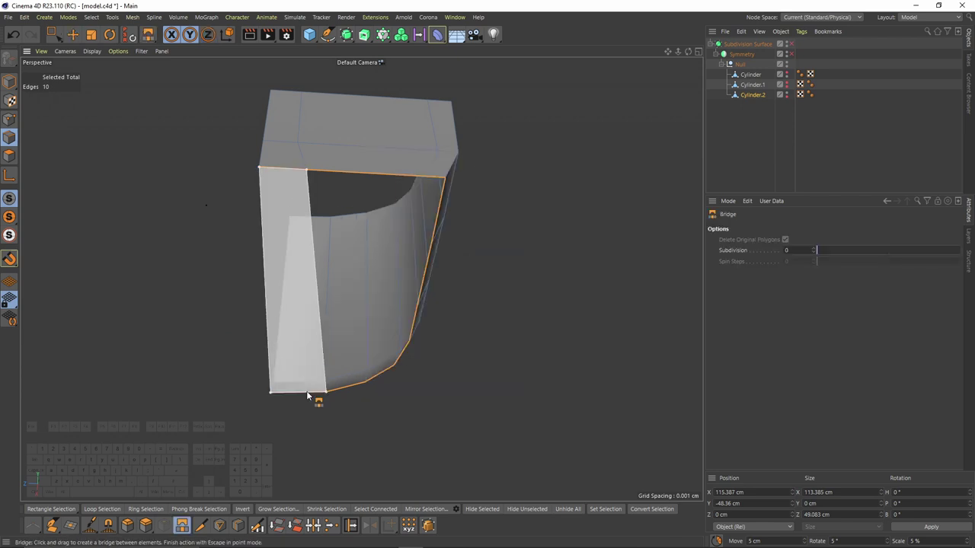
right_click(380, 159)
click(425, 190)
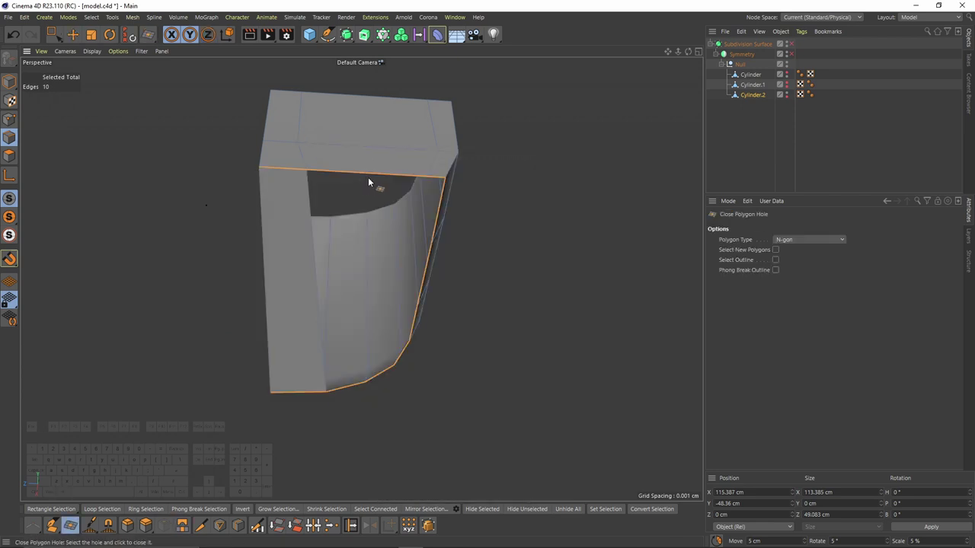
click(379, 185)
alt+drag(391, 192, 269, 196)
Line-cut the bottom cap lengthwise and crosswise, joining the rim points to the opposite straight edge.
right_click(379, 296)
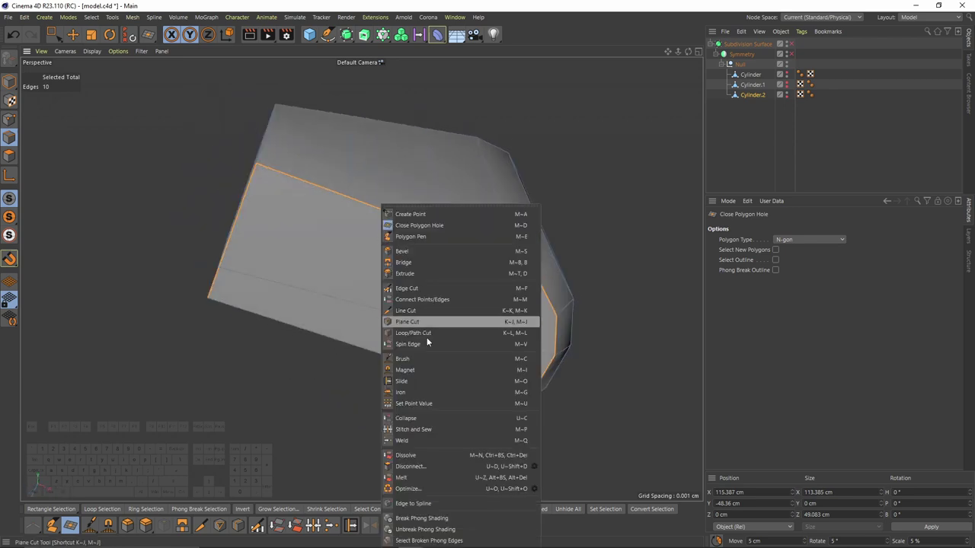
click(417, 310)
alt+drag(433, 272, 301, 230)
click(299, 228)
click(435, 235)
alt+middle_drag(392, 294, 418, 172)
click(311, 224)
click(457, 222)
alt+drag(418, 172, 525, 164)
click(381, 174)
click(408, 278)
click(298, 183)
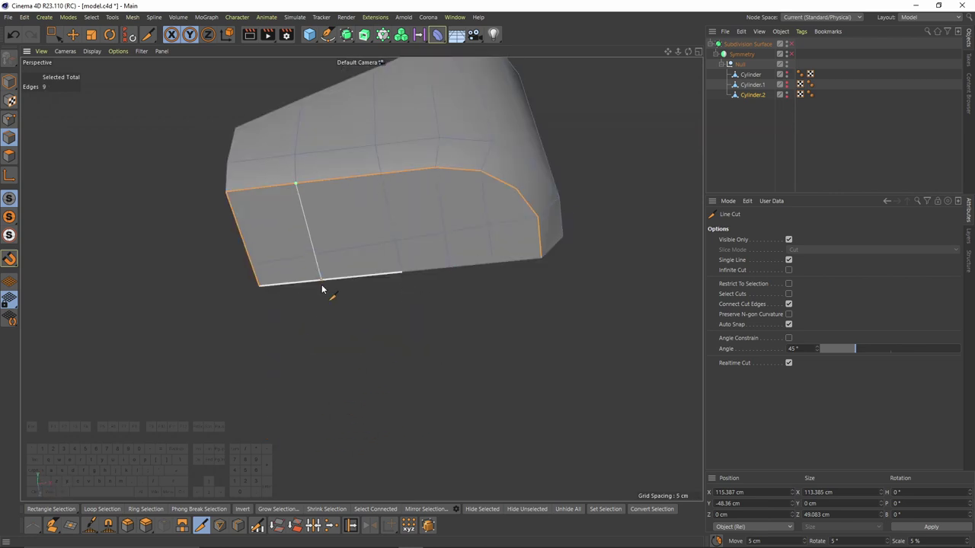
click(321, 285)
Cut an inner outline along the cap's curved rim and connect it to the nearby rim points.
alt+drag(323, 283, 320, 187)
click(368, 221)
click(429, 288)
scroll(430, 288, up, 3)
click(410, 235)
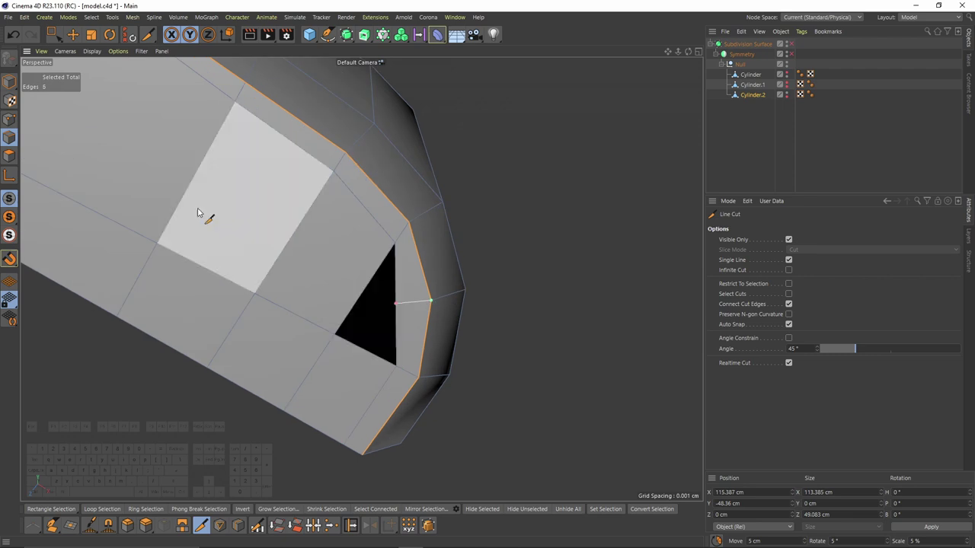
key(m)
key(o)
alt+drag(404, 311, 427, 358)
Select the slanted row of top points in the Front view and scale them flat to one height.
middle_click(449, 343)
middle_click(469, 329)
scroll(483, 282, down, 3)
alt+middle_drag(485, 277, 400, 362)
key(space)
drag(278, 270, 371, 347)
shift+drag(381, 188, 482, 288)
shift+drag(427, 163, 552, 251)
alt+middle_drag(490, 206, 479, 237)
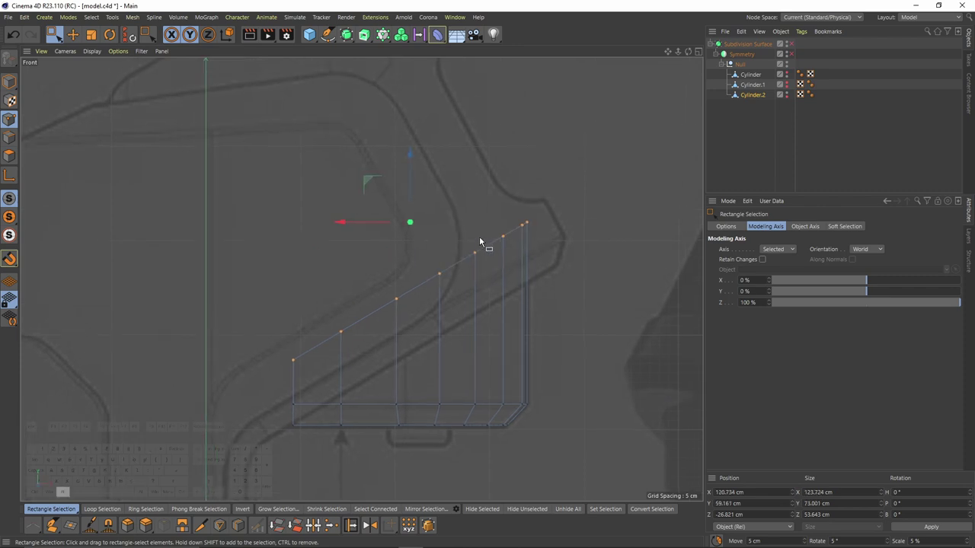
key(t)
drag(411, 159, 412, 224)
key(e)
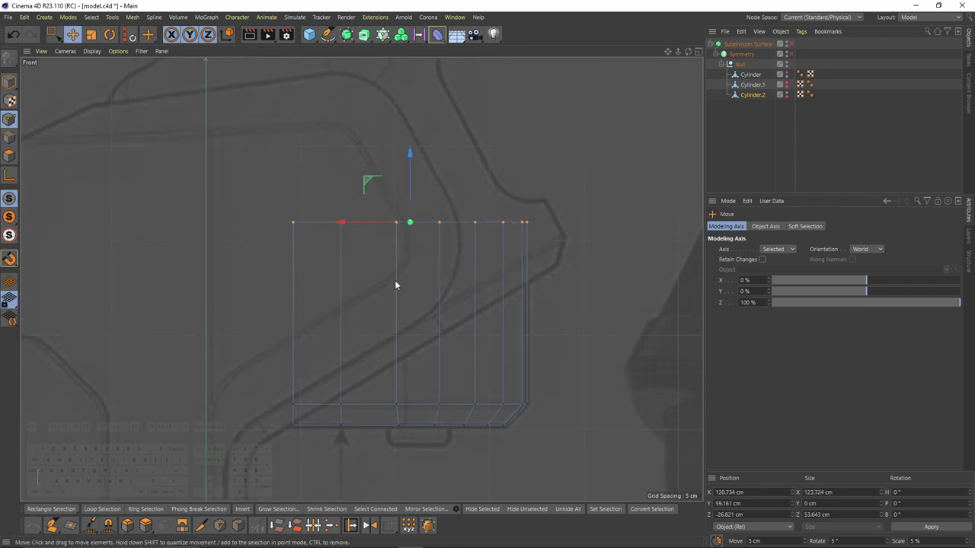
Loop-cut the insert close to both sides of its chamfer's upper edge and preview it with the Subdivision Surface.
middle_click(395, 280)
middle_click(343, 219)
alt+drag(307, 222, 205, 165)
right_click(511, 236)
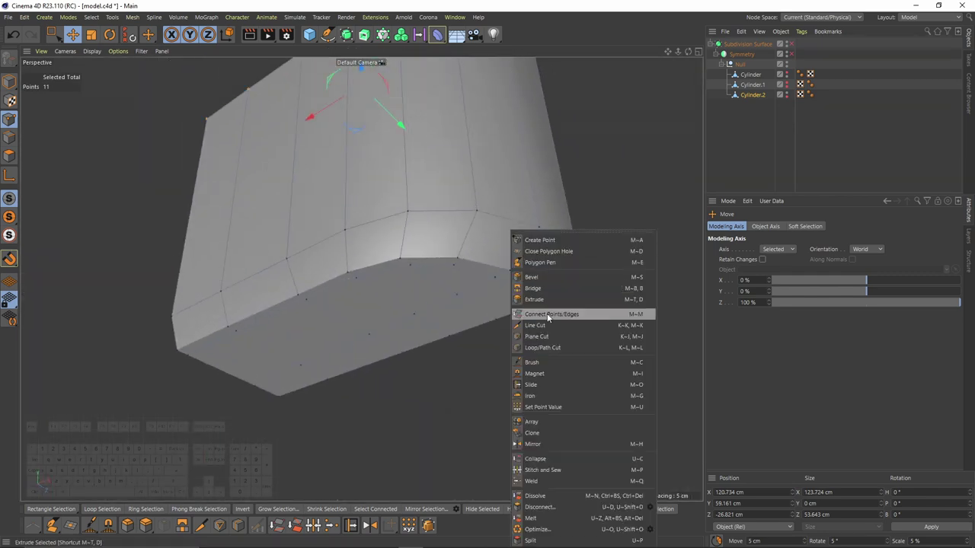
click(558, 337)
alt+middle_drag(531, 214, 432, 189)
alt+drag(431, 189, 378, 191)
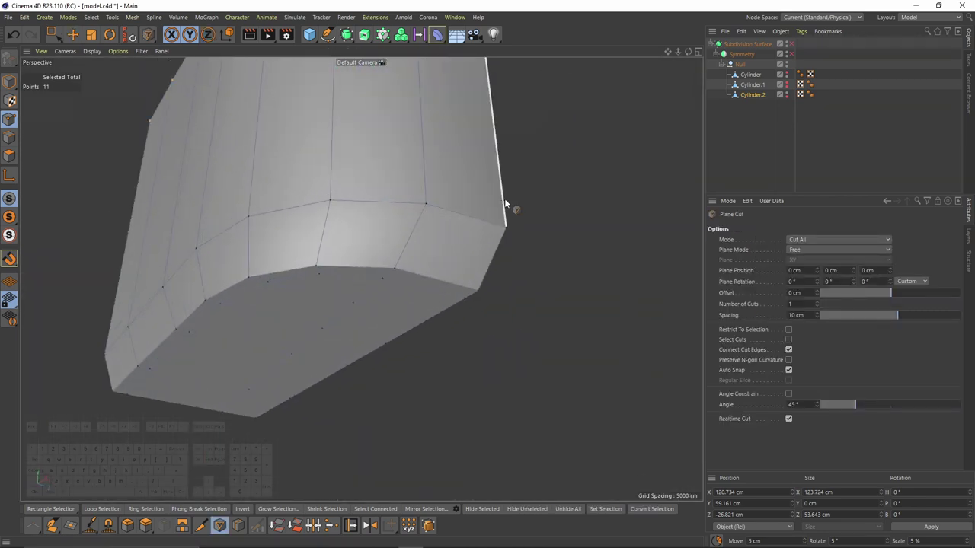
right_click(556, 340)
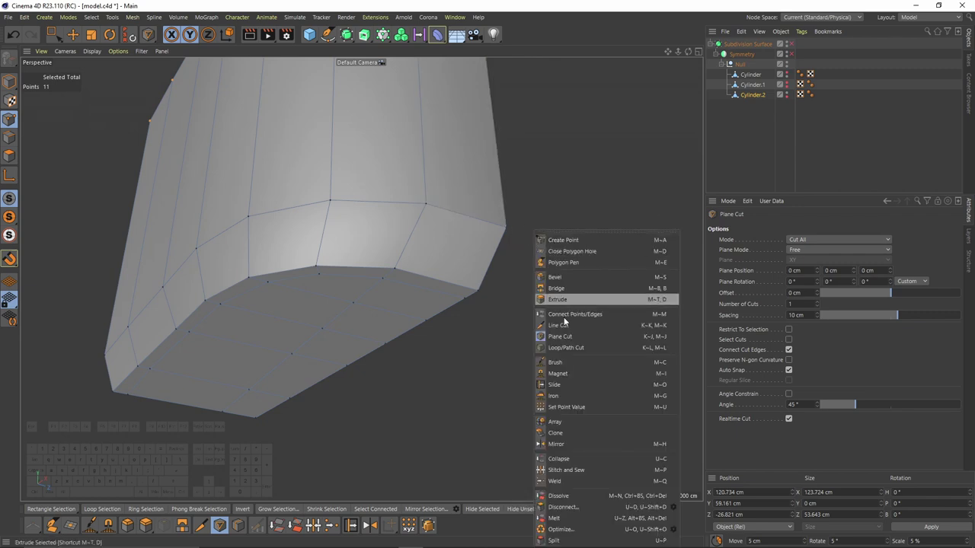
click(583, 298)
click(421, 218)
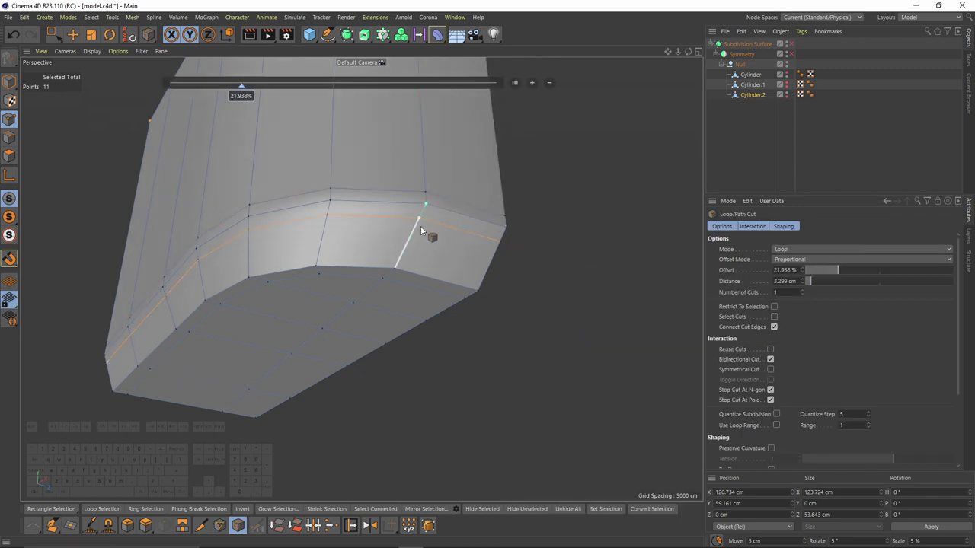
alt+drag(420, 226, 439, 235)
key(q)
click(714, 153)
Enable the Symmetry and add a loop cut to the insert close to its straight side.
alt+drag(391, 198, 345, 164)
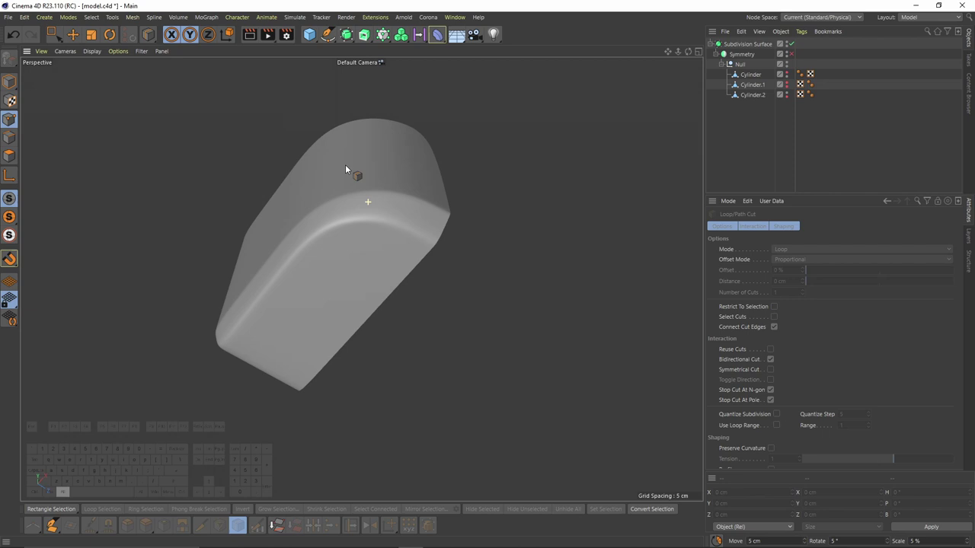
click(792, 54)
alt+drag(514, 186, 498, 258)
click(750, 76)
click(751, 86)
click(753, 96)
scroll(314, 245, up, 4)
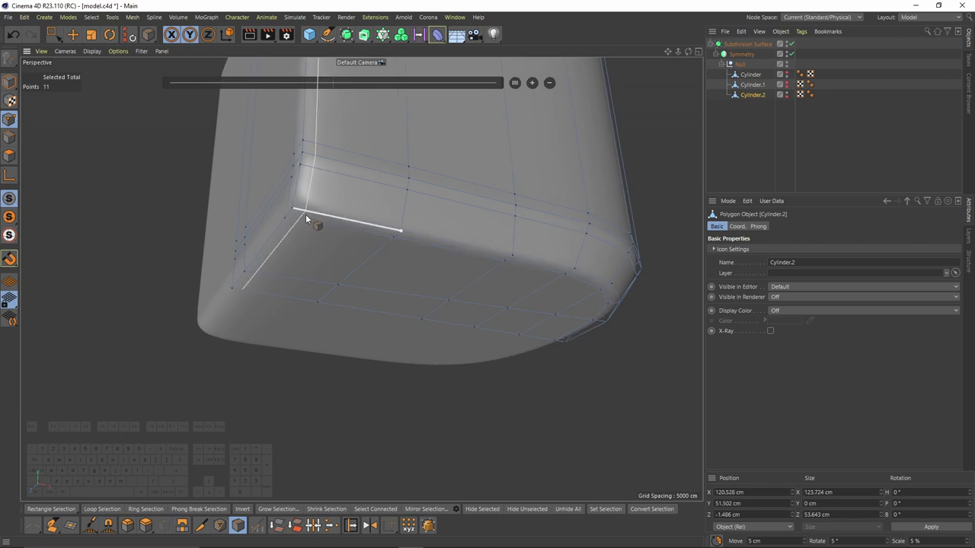
click(310, 215)
alt+drag(352, 223, 404, 242)
click(804, 170)
alt+drag(361, 278, 388, 213)
alt+drag(357, 243, 326, 251)
alt+drag(490, 271, 515, 220)
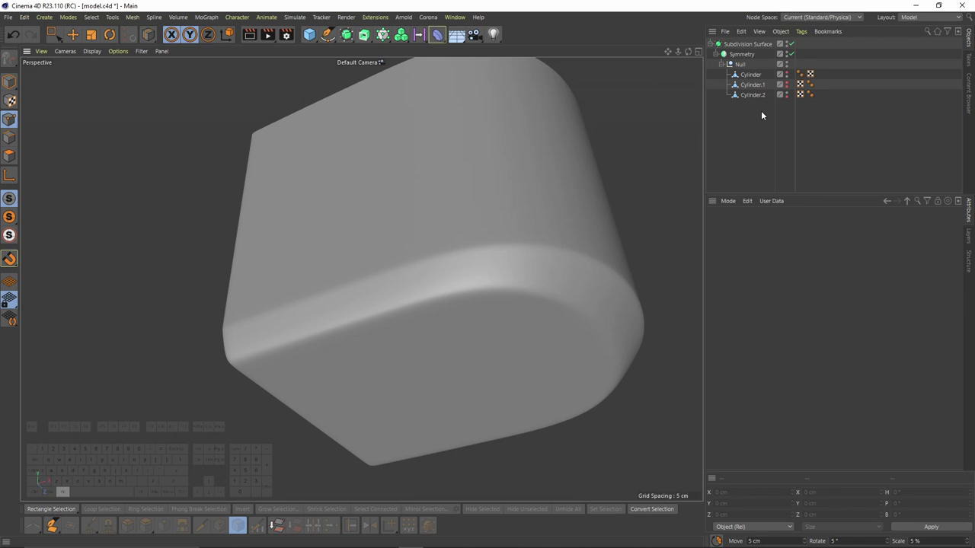
Unhide the main body Cylinder to view it together with the insert.
click(787, 83)
click(787, 73)
alt+right_drag(463, 182, 418, 207)
alt+drag(418, 208, 455, 202)
alt+right_drag(455, 203, 499, 213)
mouse_move(499, 213)
alt+mouse_down()
mouse_move(524, 227)
mouse_move(497, 207)
alt+mouse_up()
Add a loop cut on the insert's chamfer just above the bottom cap's edge and preview it subdivided.
click(750, 95)
click(753, 74)
click(753, 95)
key(q)
alt+drag(553, 238, 441, 227)
alt+right_drag(441, 227, 496, 225)
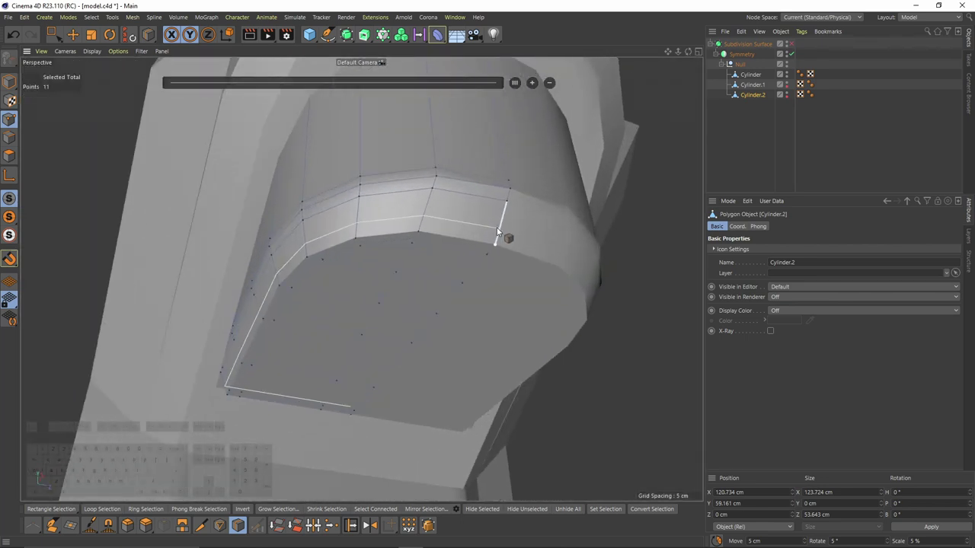
click(502, 234)
key(q)
click(796, 147)
alt+drag(456, 228, 519, 257)
Add a cylinder primitive and place it in the Front view over the small nub below the insert.
middle_click(520, 257)
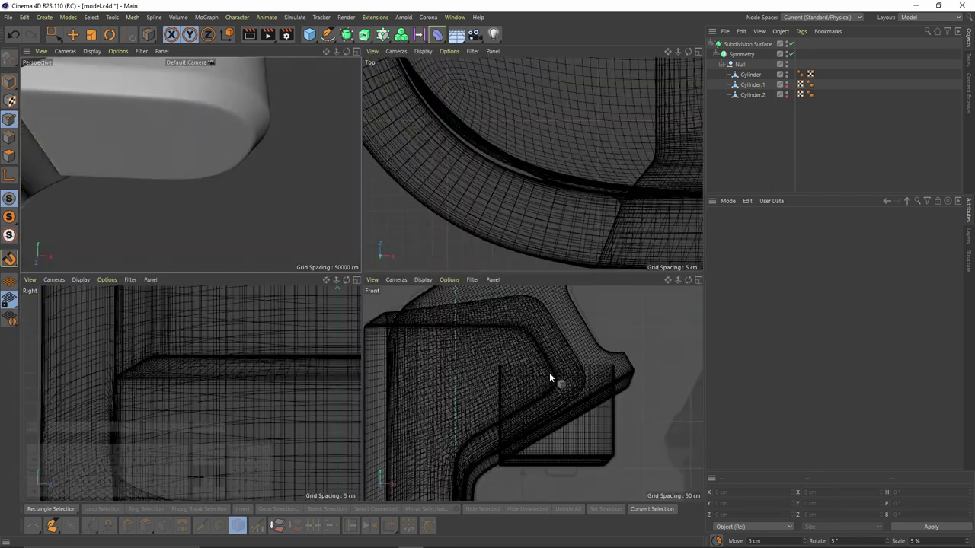
middle_click(549, 374)
click(521, 383)
key(q)
alt+middle_drag(457, 456, 461, 378)
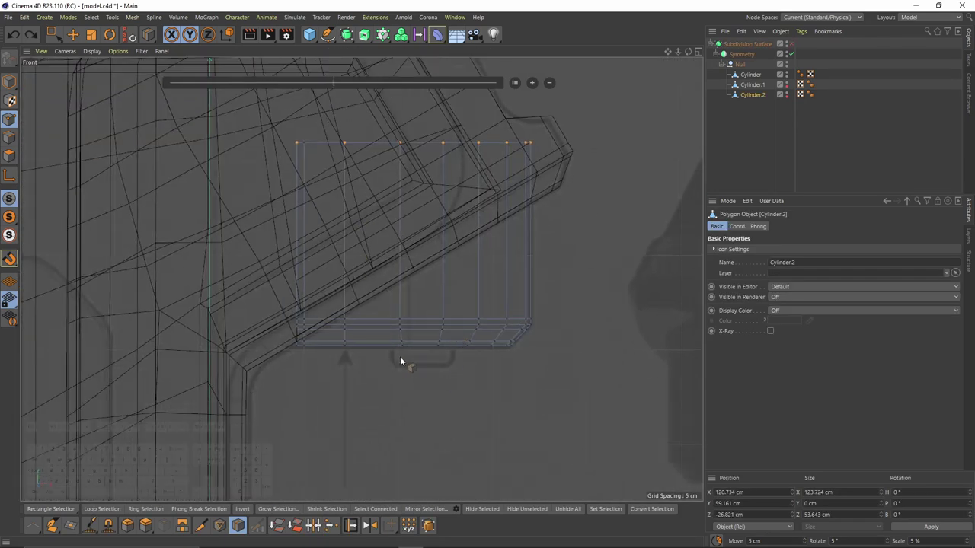
scroll(366, 332, up, 3)
middle_click(394, 348)
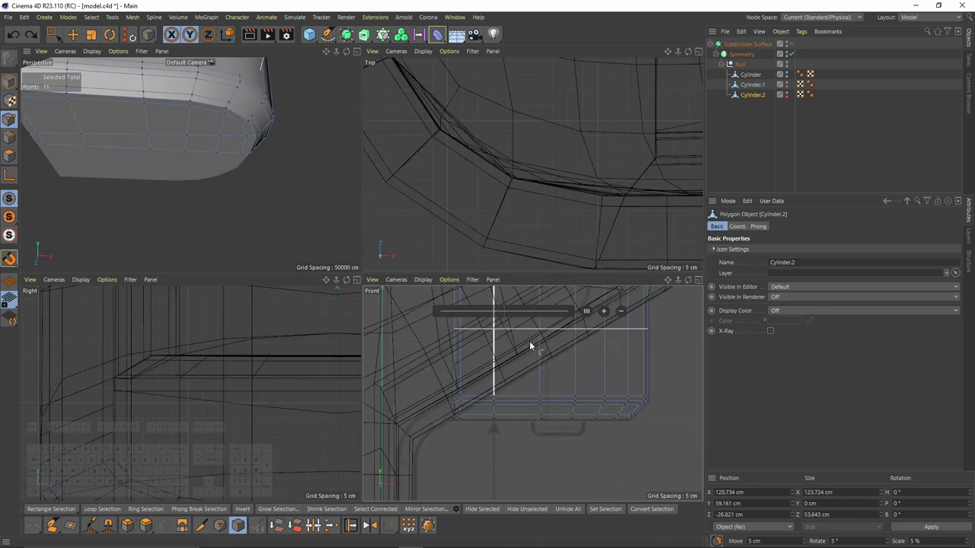
middle_click(529, 343)
alt+middle_drag(403, 280, 382, 225)
scroll(381, 223, down, 4)
drag(310, 35, 513, 48)
scroll(411, 254, down, 6)
key(e)
drag(375, 397, 444, 222)
Adjust the cylinder's radius to about 16 cm and align it with the reference nub in the Front view.
scroll(399, 213, up, 1)
click(10, 82)
scroll(421, 207, up, 4)
drag(463, 177, 414, 200)
scroll(380, 289, up, 4)
drag(442, 318, 436, 303)
scroll(425, 298, down, 4)
Display the Perspective view with Gouraud shading and mesh lines around the cylinder and insert.
middle_click(510, 335)
middle_click(215, 143)
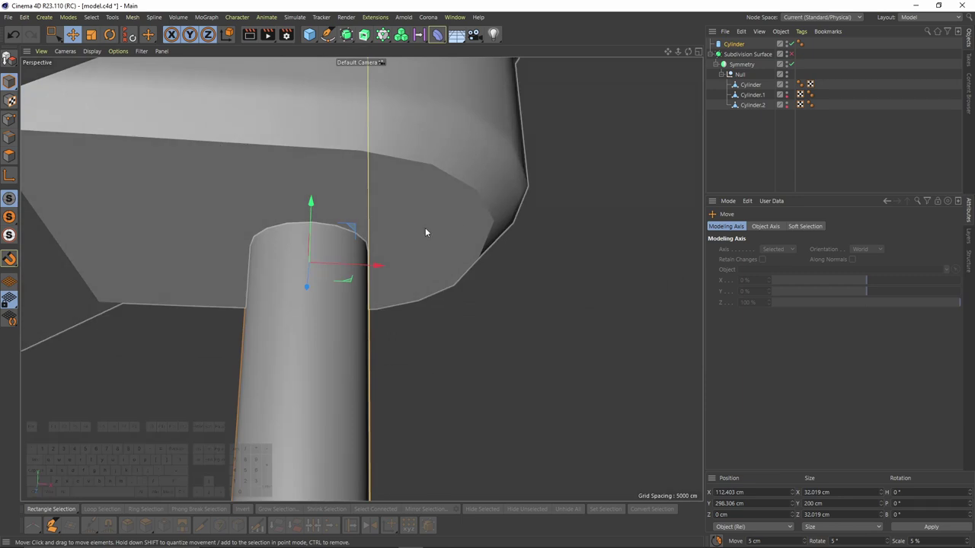
scroll(424, 230, up, 2)
key(n)
key(b)
scroll(413, 230, down, 5)
alt+drag(379, 246, 370, 229)
scroll(368, 228, up, 5)
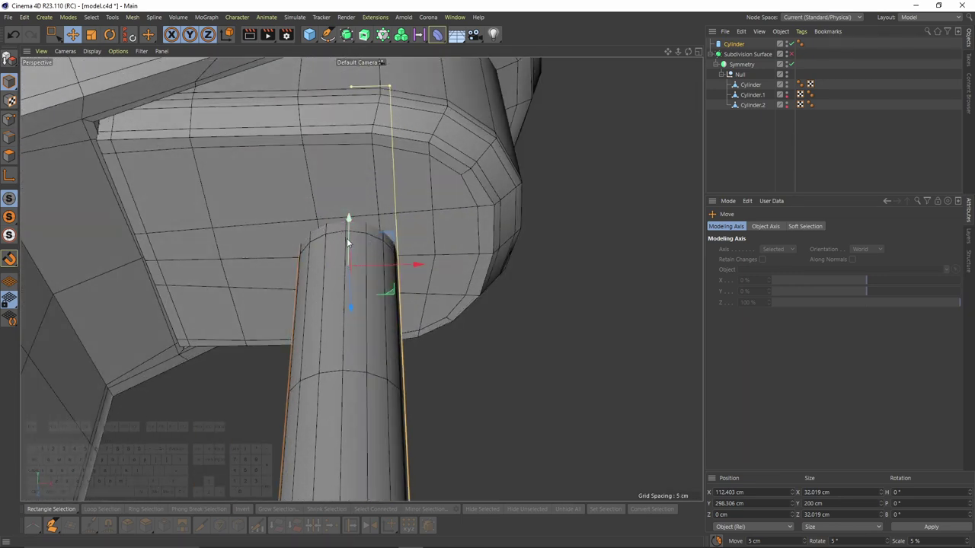
Set the cylinder to 8 rotation segments and 1 height segment.
click(738, 46)
double_click(775, 284)
double_click(781, 273)
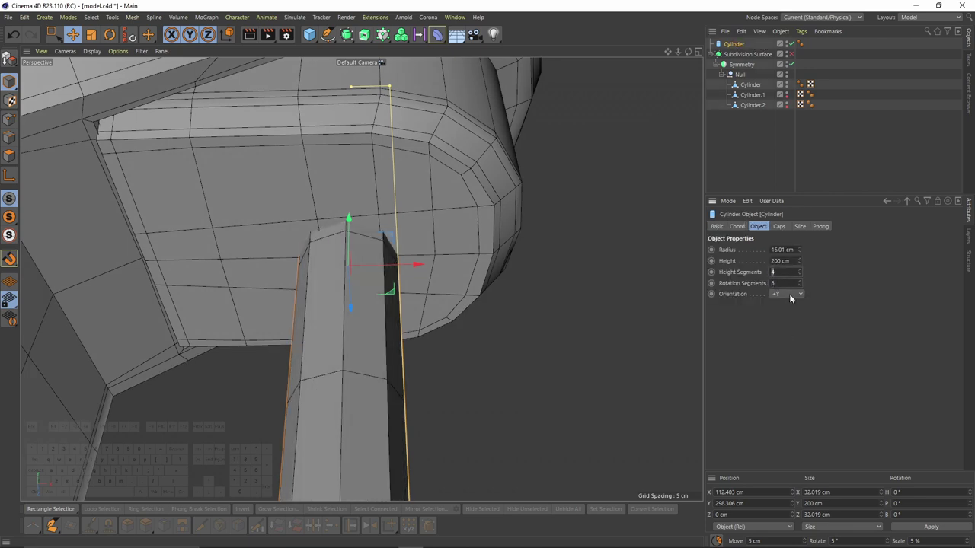
text(1)
key(Return)
Slide the insert's bottom-cap points beside the cylinder's outer side toward the corners of its octagonal outline.
alt+drag(362, 279, 414, 205)
click(752, 85)
click(752, 104)
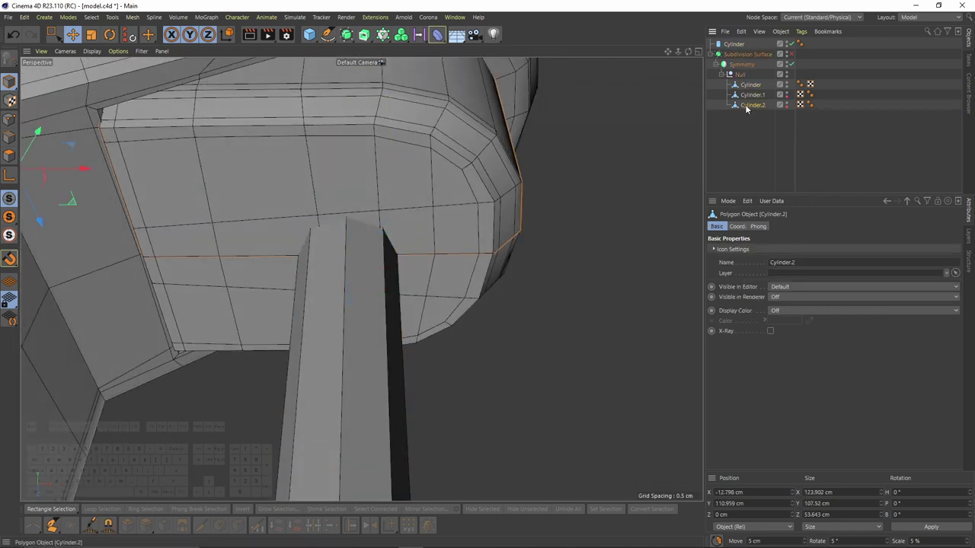
click(5, 124)
scroll(384, 198, up, 2)
right_click(385, 199)
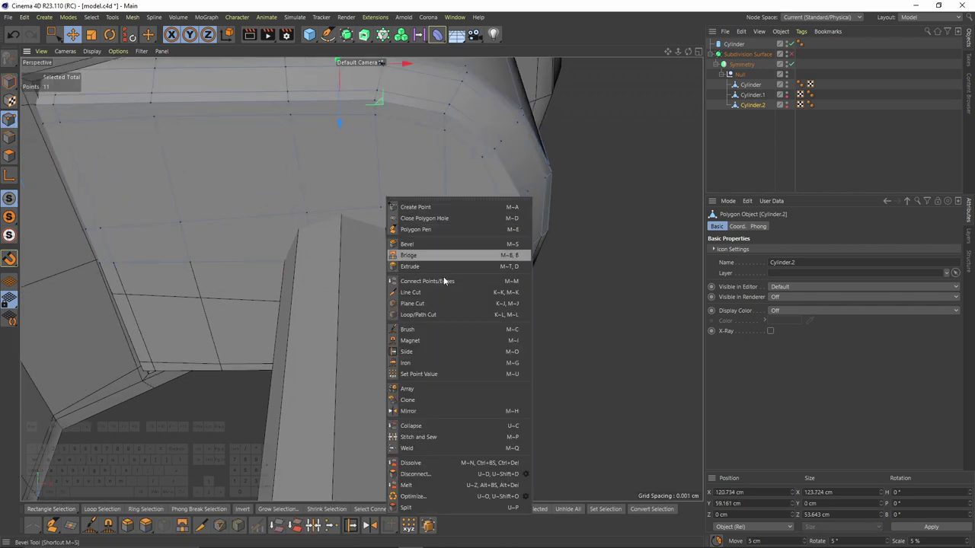
click(13, 122)
right_click(432, 231)
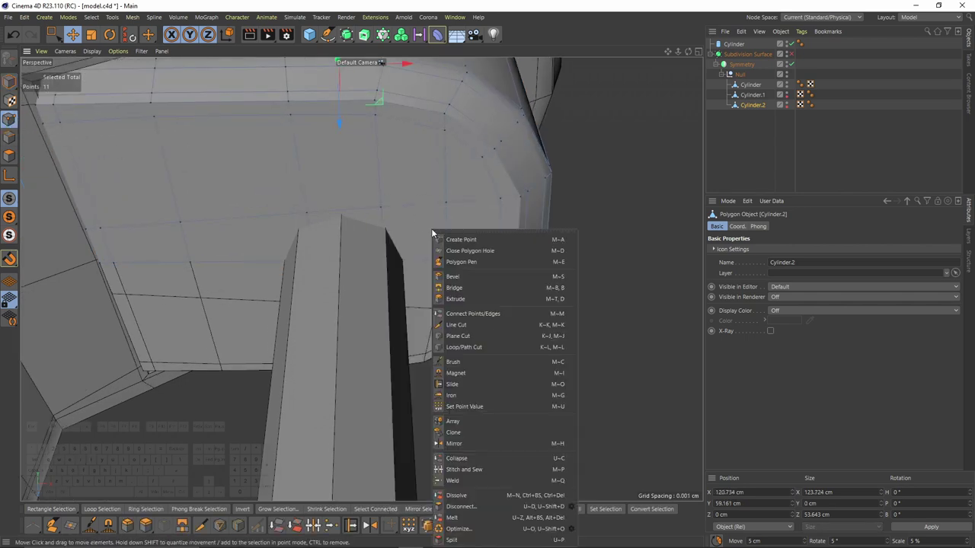
click(473, 384)
scroll(409, 237, up, 3)
alt+middle_drag(409, 238, 373, 222)
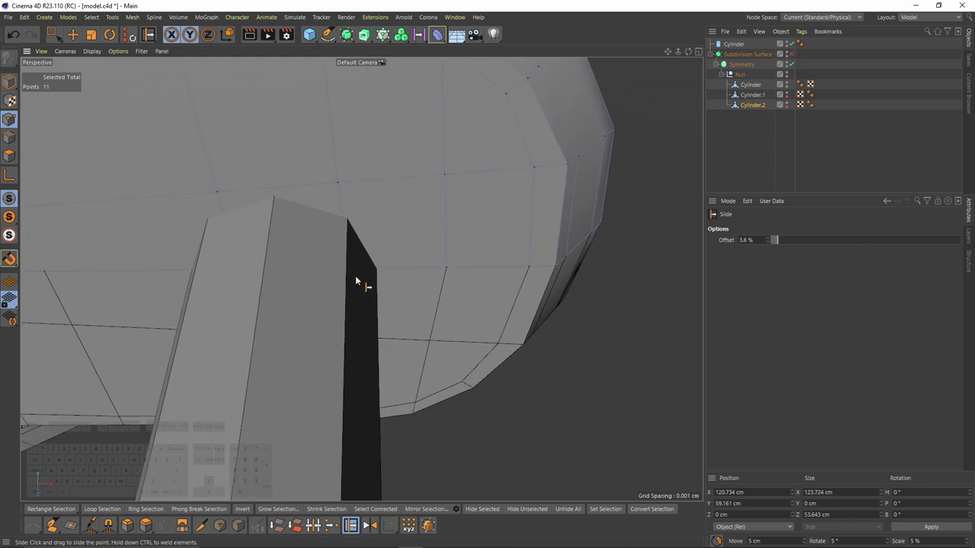
alt+drag(383, 271, 380, 204)
drag(359, 172, 295, 180)
drag(464, 269, 396, 274)
drag(459, 159, 345, 168)
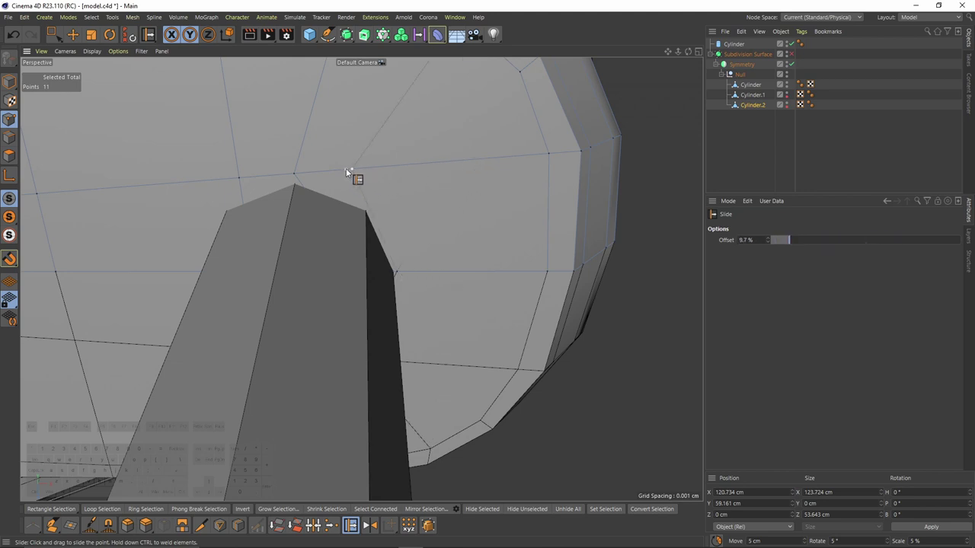
Slide the remaining cap points around the cylinder to complete and refine the octagonal outline.
alt+middle_drag(361, 210, 409, 219)
drag(448, 285, 440, 275)
alt+middle_drag(416, 260, 539, 273)
drag(457, 192, 461, 201)
alt+middle_drag(380, 300, 471, 282)
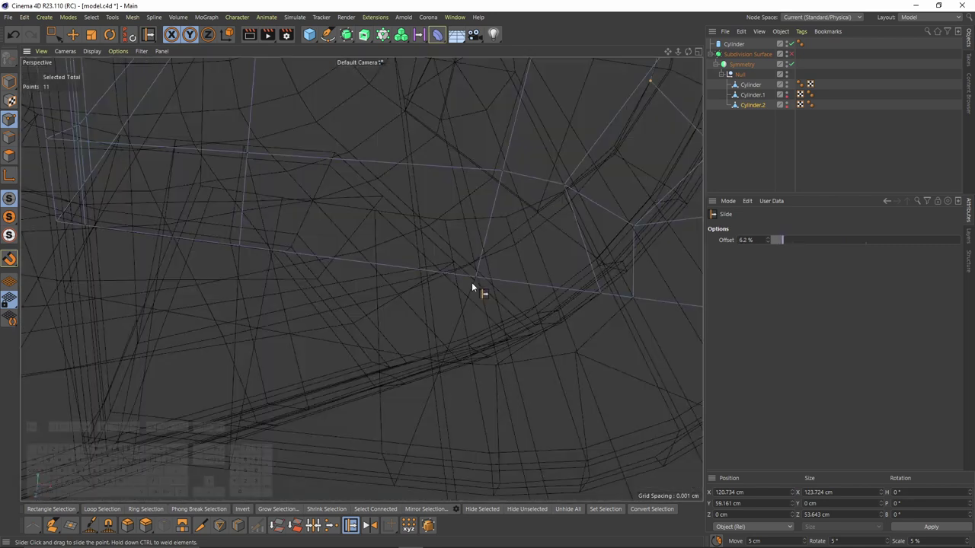
drag(471, 281, 397, 267)
drag(508, 159, 415, 221)
scroll(477, 205, up, 2)
drag(425, 221, 422, 216)
alt+drag(503, 259, 449, 259)
drag(525, 252, 525, 255)
scroll(524, 254, down, 5)
alt+drag(392, 259, 421, 288)
Delete the guide cylinder and reselect the insert mesh Cylinder.2.
click(738, 47)
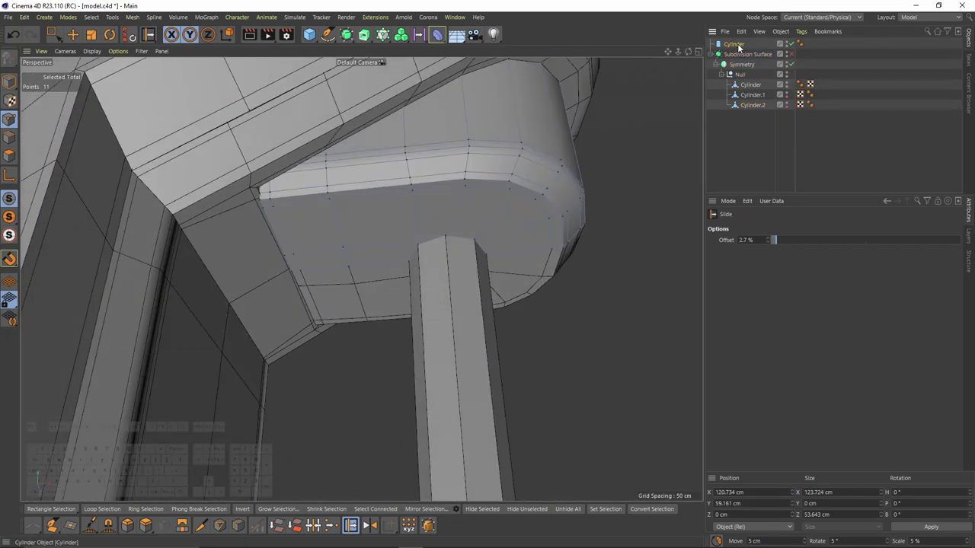
key(Delete)
scroll(481, 232, up, 2)
click(752, 94)
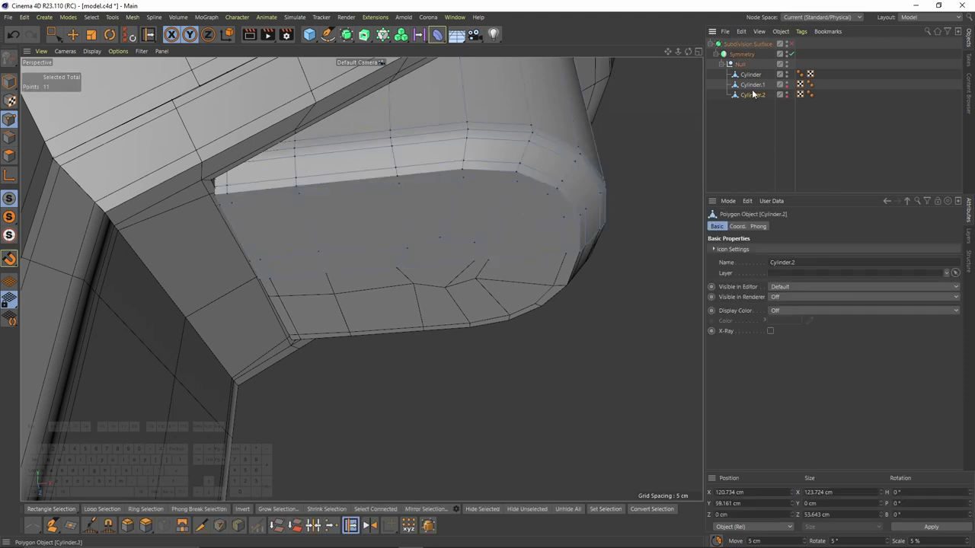
Extrude the cap polygons inside the octagonal outline inward and delete their end faces to leave an open hole.
scroll(477, 252, up, 2)
scroll(443, 270, up, 3)
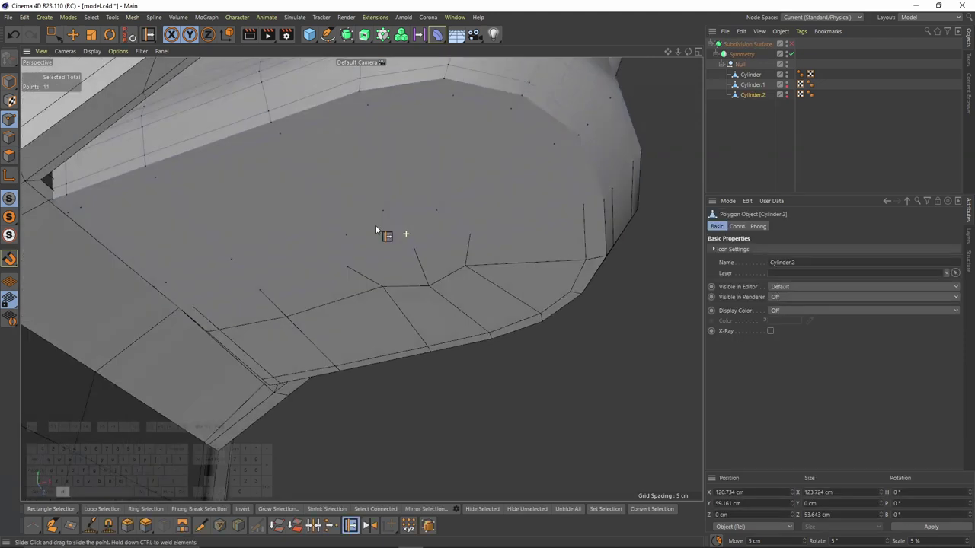
click(10, 155)
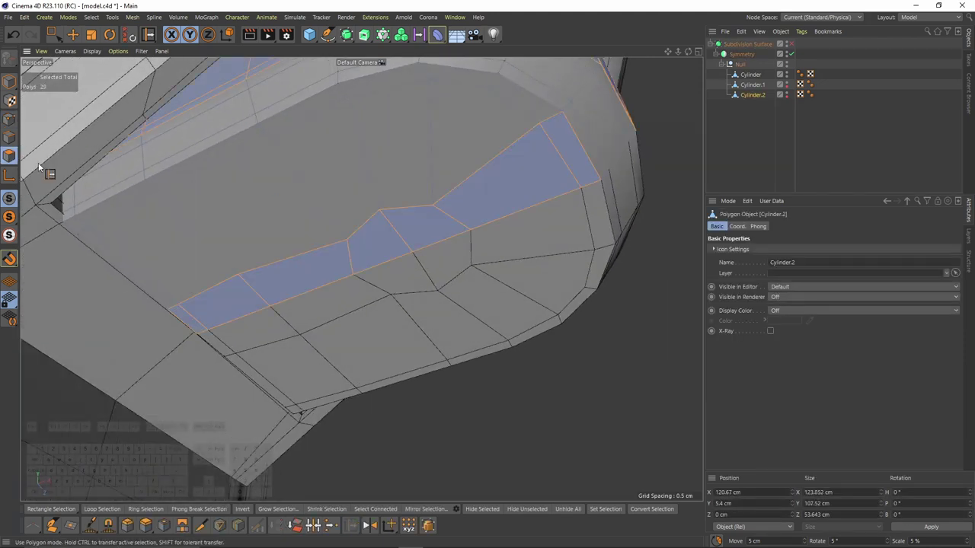
key(e)
click(407, 231)
shift+click(388, 249)
alt+drag(391, 247, 408, 188)
scroll(430, 214, up, 3)
key(Delete)
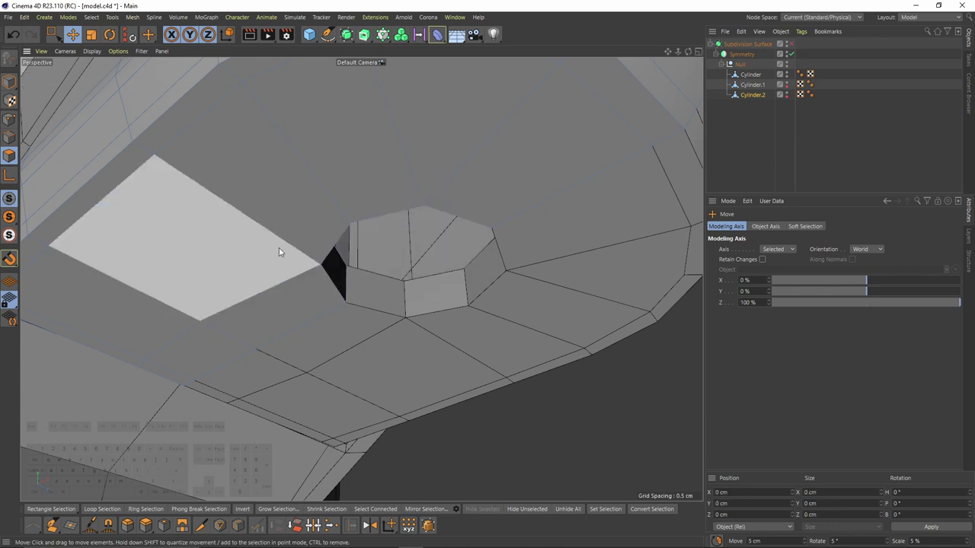
Select the four rim edges of the octagonal hole and slide a cloned edge loop slightly outward around it.
click(10, 140)
alt+drag(339, 253, 322, 272)
click(323, 228)
shift+click(329, 287)
shift+click(422, 274)
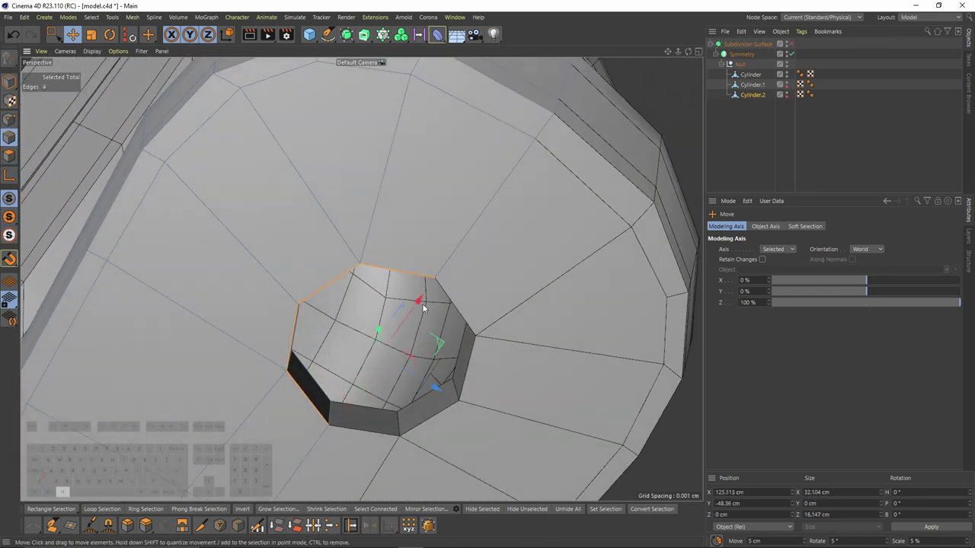
alt+drag(422, 303, 388, 201)
alt+right_drag(387, 201, 350, 244)
alt+drag(350, 245, 392, 295)
right_click(392, 297)
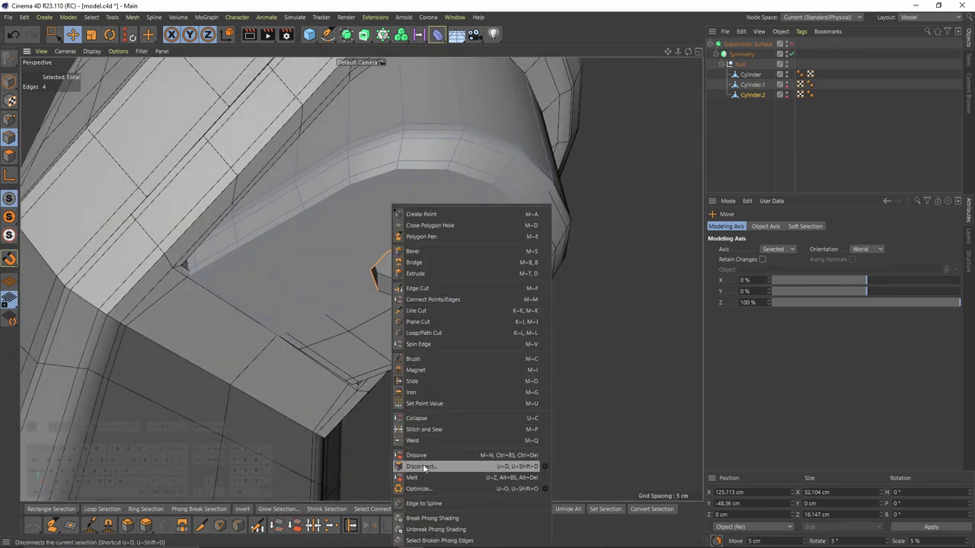
click(415, 381)
alt+right_drag(381, 267, 426, 268)
mouse_move(371, 317)
ctrl+mouse_down()
mouse_move(313, 294)
mouse_move(363, 311)
mouse_move(385, 282)
mouse_move(307, 297)
mouse_move(333, 279)
mouse_move(283, 282)
mouse_move(267, 264)
mouse_move(230, 257)
mouse_move(328, 293)
ctrl+mouse_up()
scroll(363, 293, down, 4)
Select the four inner wall polygons of the hole and split them into a separate object.
click(10, 155)
key(e)
click(348, 279)
shift+click(366, 278)
shift+click(266, 264)
shift+click(230, 257)
right_click(407, 320)
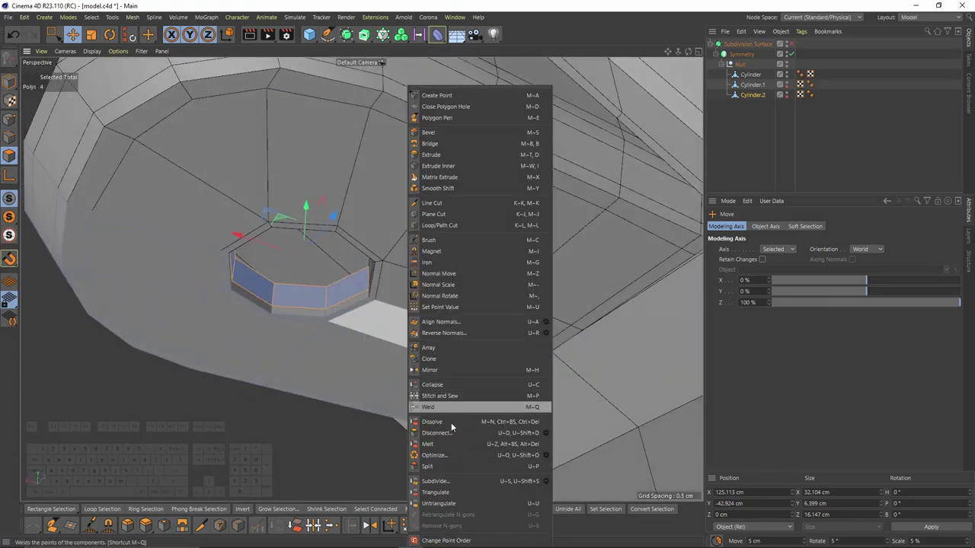
click(436, 467)
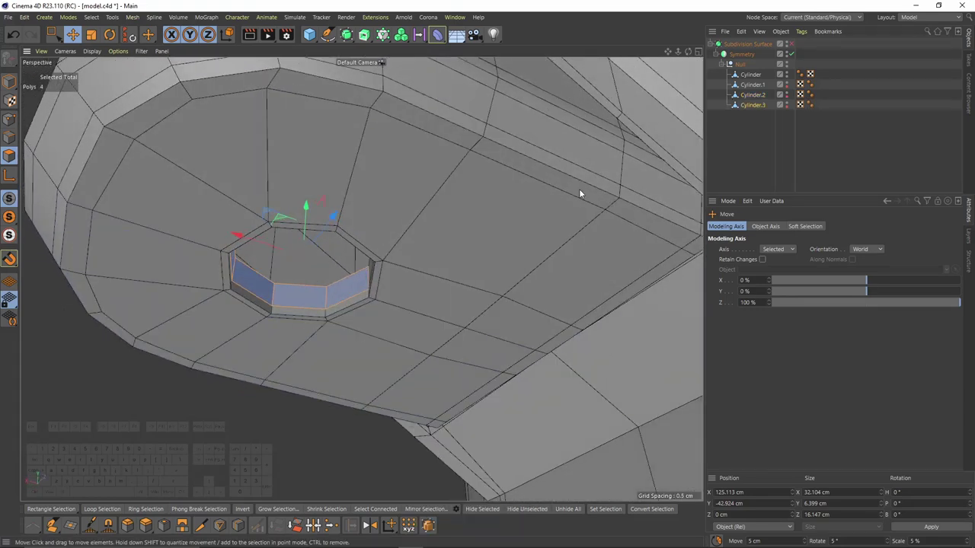
Move the split-off ring's lower edges down to the bottom of the reference nub in the Front view.
click(9, 137)
middle_click(282, 238)
middle_click(373, 326)
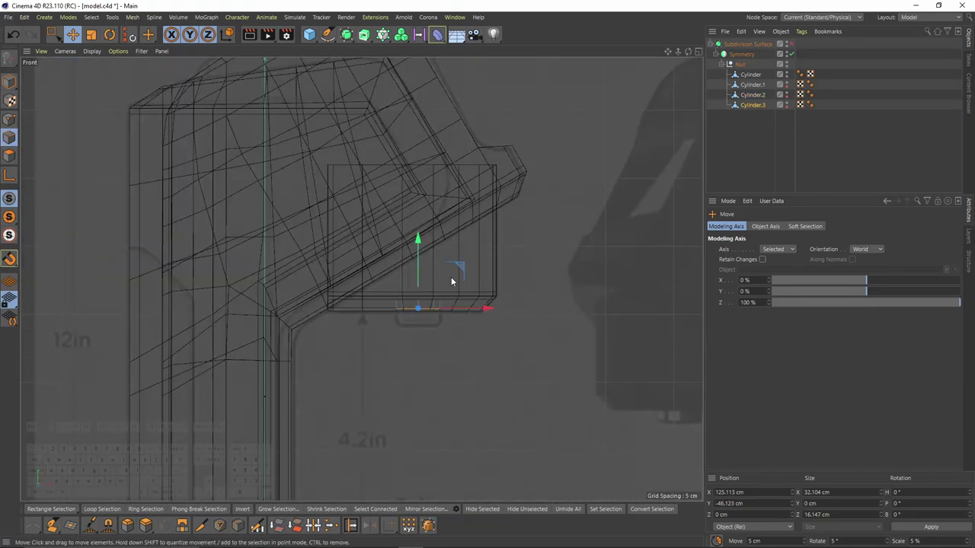
scroll(426, 269, up, 3)
drag(421, 297, 416, 341)
scroll(425, 321, up, 3)
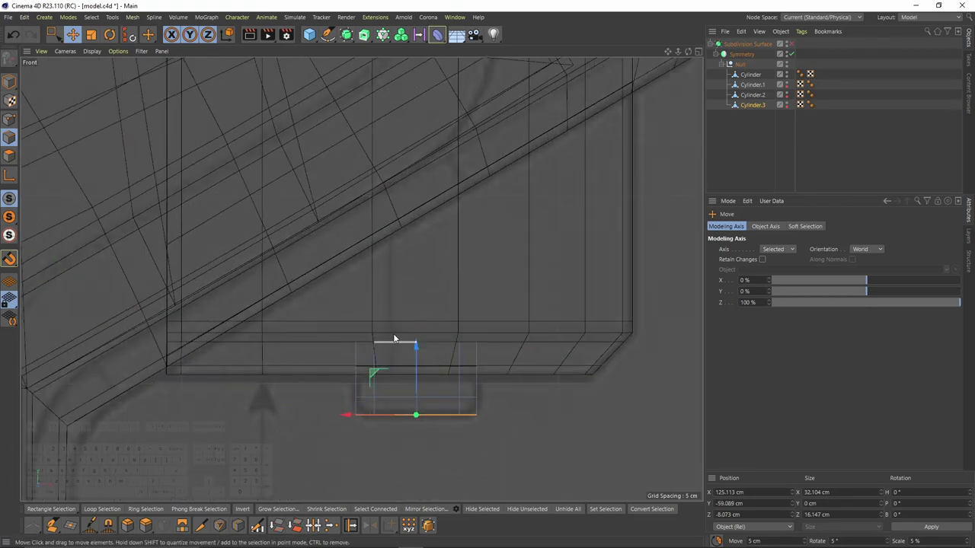
Extrude the ring's lower edges inward by scaling them to about 22.4 cm wide.
middle_click(393, 337)
middle_click(254, 218)
alt+drag(254, 218, 480, 276)
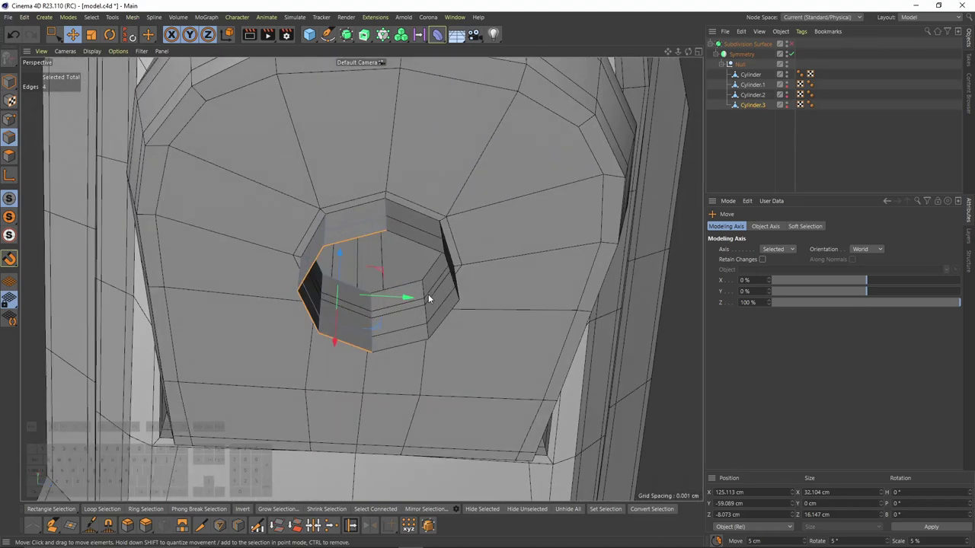
key(t)
alt+drag(360, 315, 408, 286)
drag(870, 302, 963, 309)
mouse_move(321, 267)
alt+mouse_down()
mouse_move(313, 242)
mouse_move(318, 272)
alt+mouse_up()
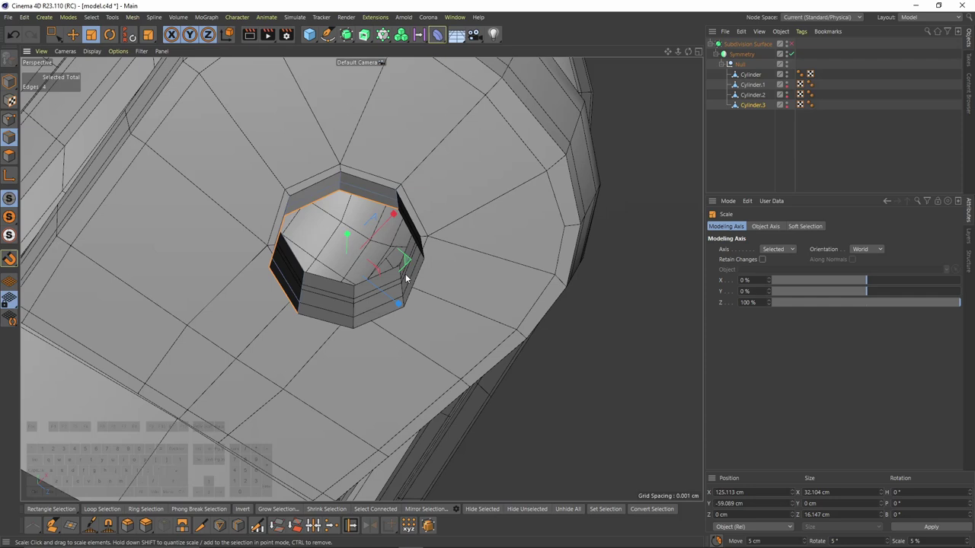
drag(919, 303, 974, 306)
drag(462, 361, 390, 364)
ctrl+drag(449, 360, 357, 327)
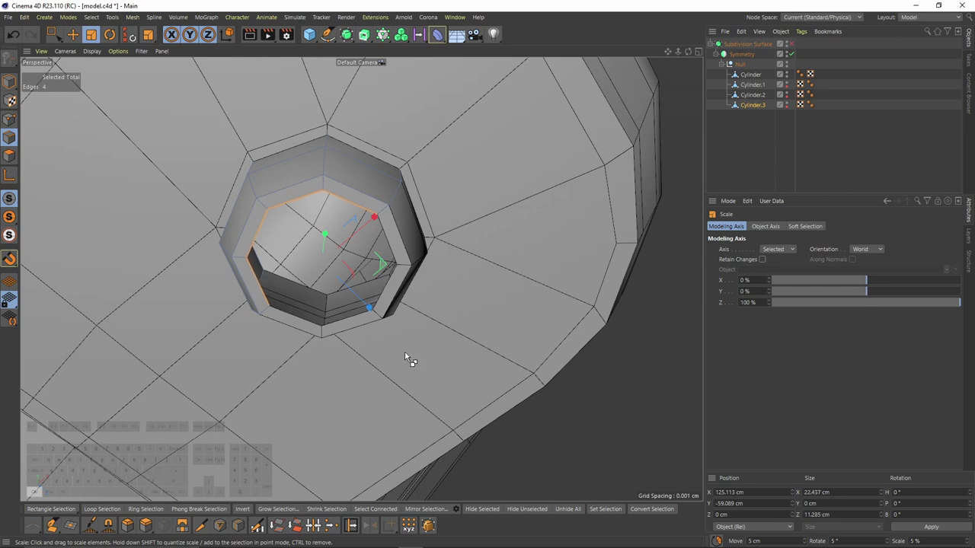
Extrude the nub's inner rim edges up into the nub, leaving an opening about 13.1 cm wide.
drag(471, 410, 327, 386)
key(e)
drag(357, 268, 399, 300)
Cut supporting edge loops beside the nub's lower outer edge and across its bottom face around the opening.
right_click(455, 292)
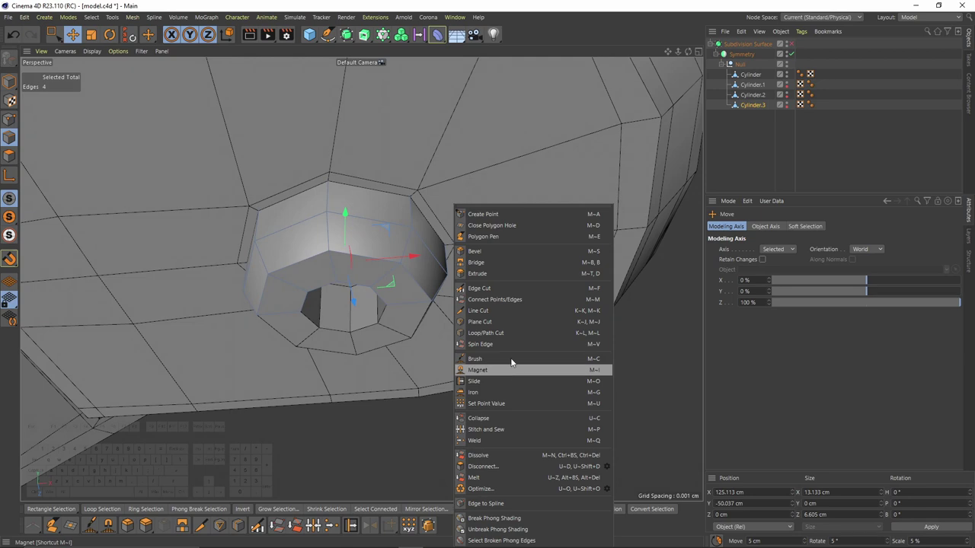
click(500, 333)
scroll(342, 212, up, 3)
click(324, 256)
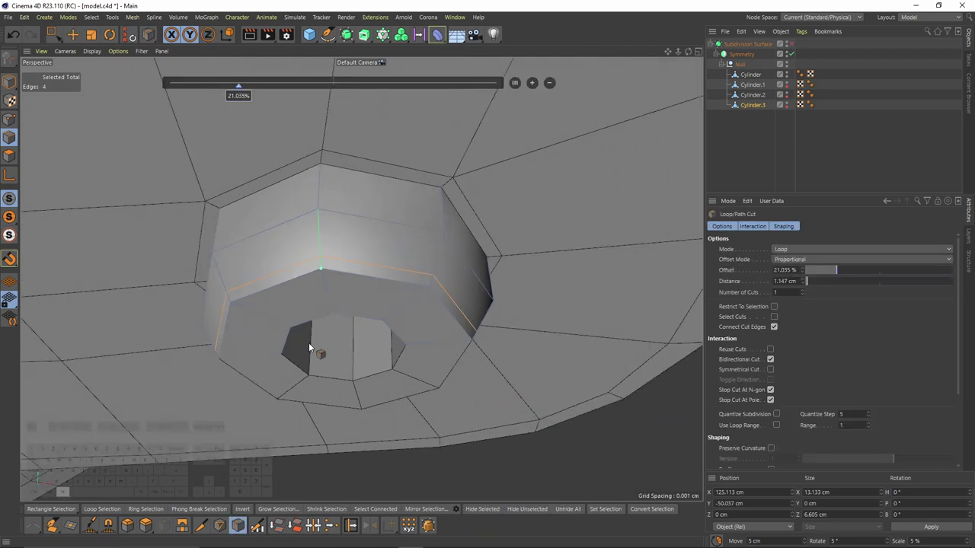
scroll(310, 345, up, 3)
click(268, 362)
click(196, 342)
Turn on subdivision smoothing with plain shading and cut one more supporting loop high on the nub's outer wall.
scroll(148, 276, down, 4)
alt+drag(426, 267, 501, 223)
key(q)
click(762, 149)
key(n)
key(a)
scroll(444, 206, up, 2)
click(752, 105)
scroll(308, 219, up, 2)
click(296, 225)
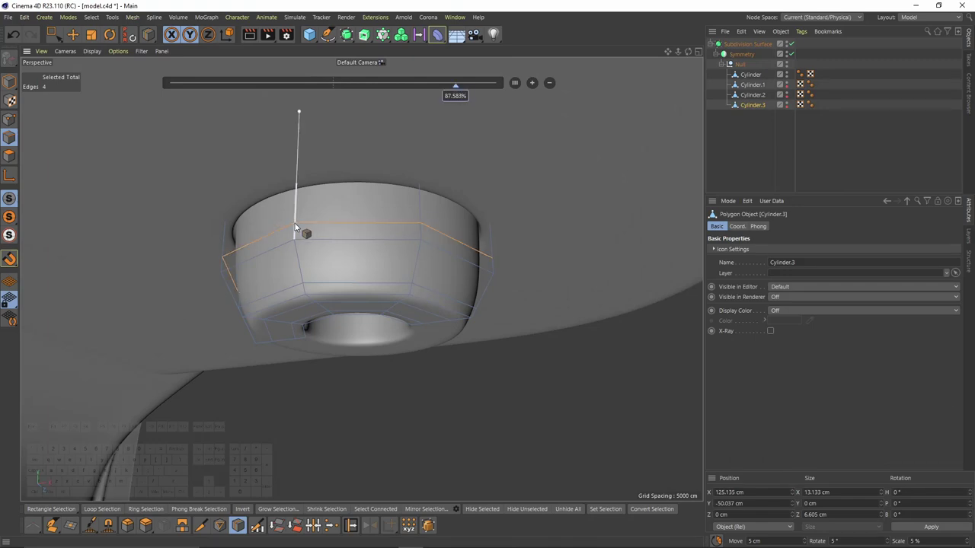
Examine the smoothed nub and the whole body from several angles.
click(749, 188)
scroll(480, 233, down, 5)
alt+drag(443, 252, 358, 306)
scroll(366, 202, down, 3)
scroll(324, 276, down, 3)
scroll(358, 307, down, 3)
alt+drag(263, 270, 309, 320)
scroll(310, 320, down, 3)
alt+drag(309, 320, 431, 254)
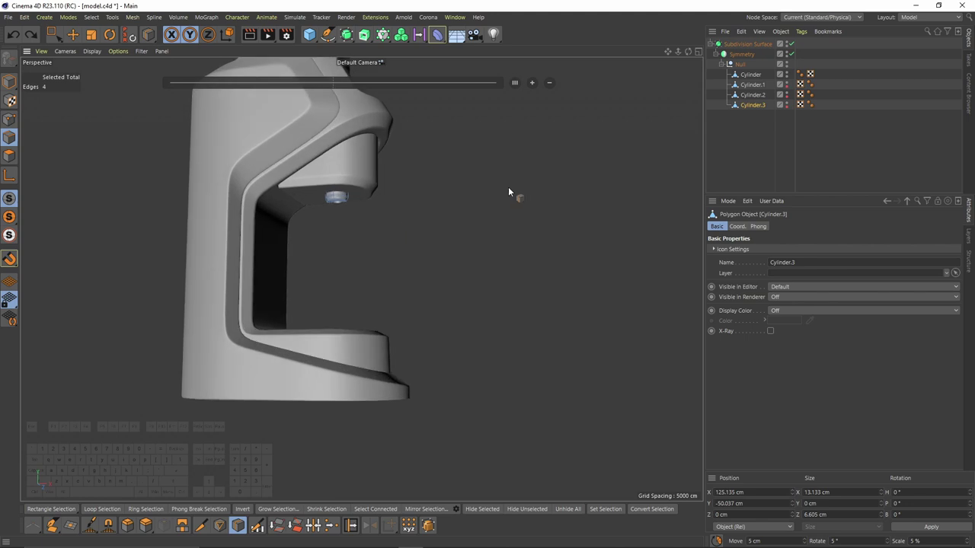
scroll(518, 198, up, 2)
Select the 11 polygons of the main body's bottom rim with smoothing off and split them into a separate object.
alt+drag(418, 241, 414, 180)
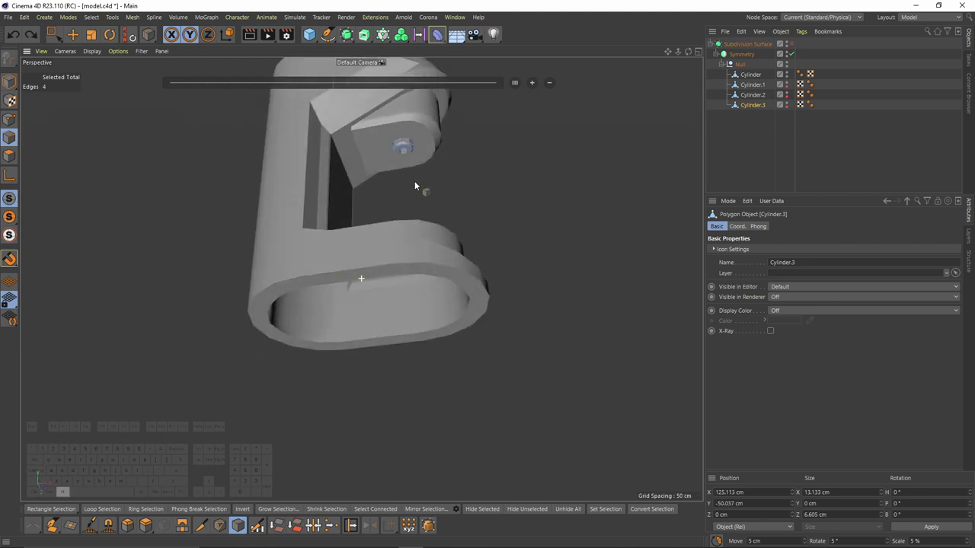
scroll(381, 253, up, 1)
click(746, 75)
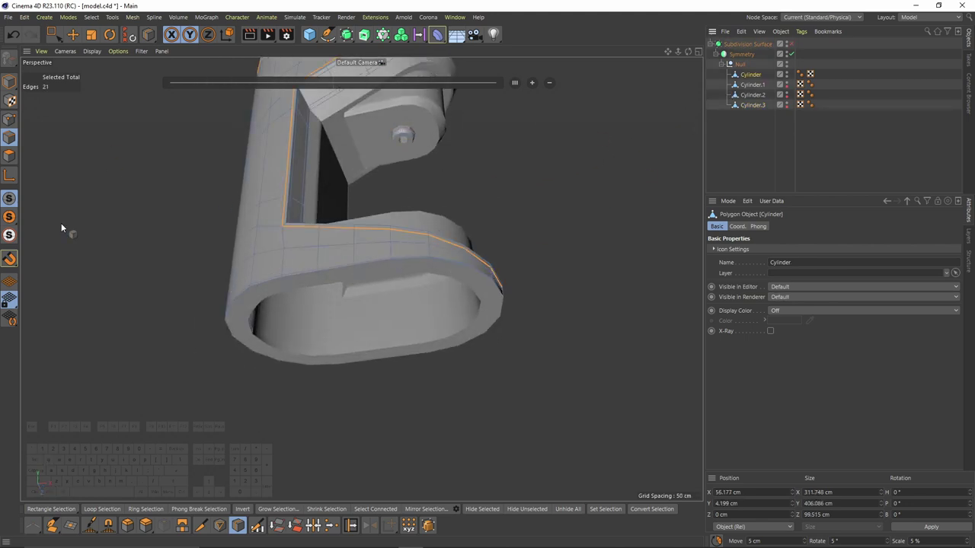
click(9, 155)
key(e)
alt+drag(405, 272, 426, 232)
scroll(488, 279, up, 2)
mouse_move(540, 309)
right_down()
mouse_move(477, 264)
mouse_move(319, 259)
mouse_move(163, 311)
mouse_move(128, 366)
mouse_move(143, 392)
right_up()
alt+drag(155, 391, 432, 336)
right_click(566, 347)
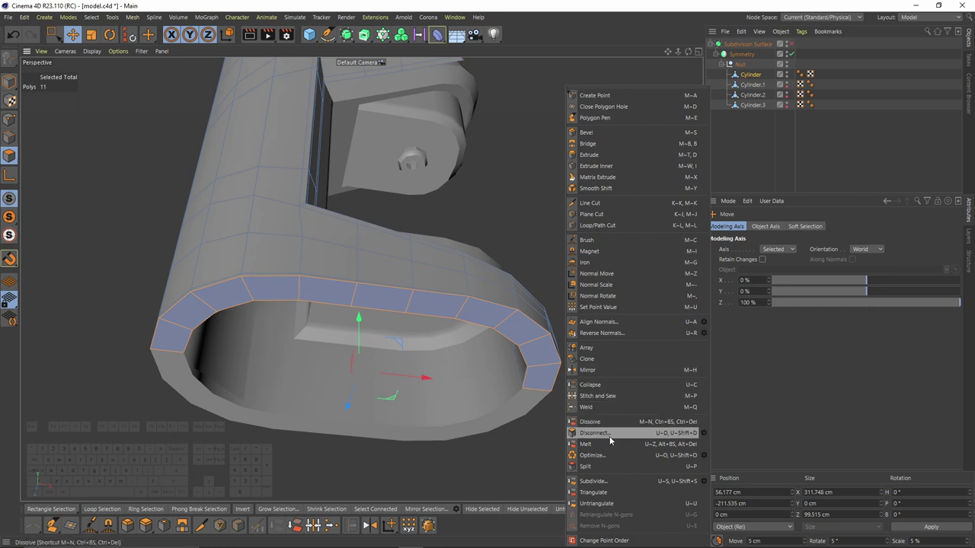
click(600, 469)
Select the 11 outer edges of the split-off base ring, from one symmetry end to the other.
alt+drag(422, 271, 312, 271)
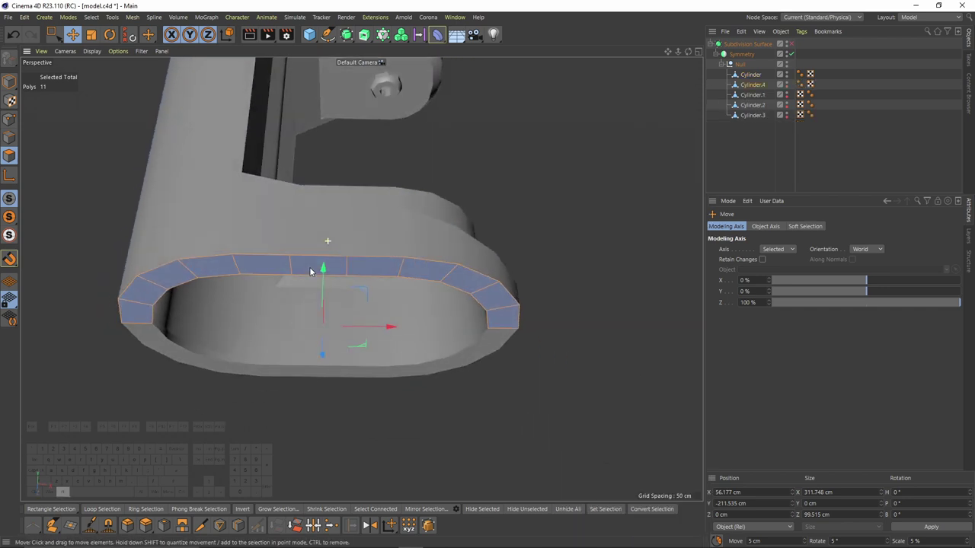
middle_click(313, 273)
middle_click(438, 363)
alt+right_drag(413, 379, 354, 350)
alt+middle_drag(355, 349, 345, 151)
alt+right_drag(345, 151, 302, 179)
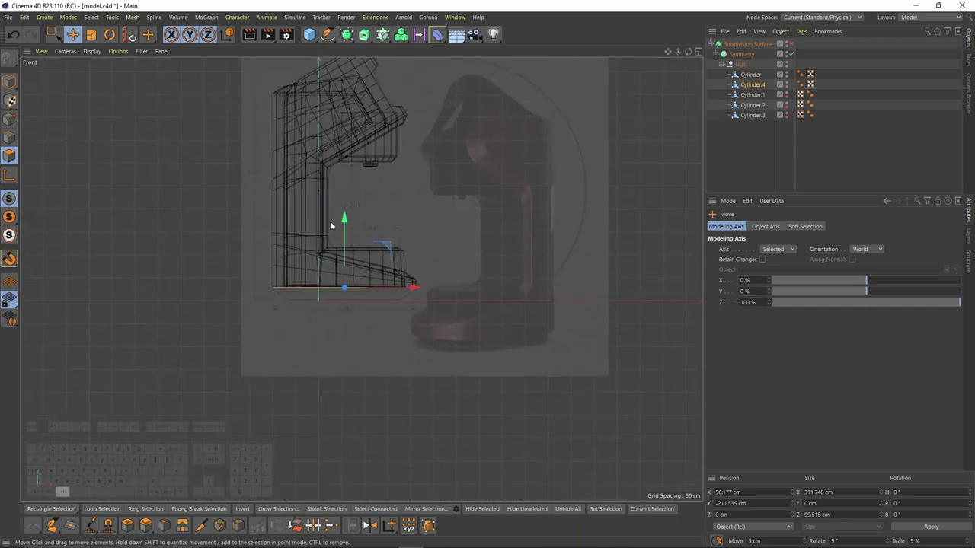
alt+right_drag(339, 254, 377, 251)
middle_click(310, 255)
middle_click(220, 207)
click(9, 138)
click(122, 312)
alt+drag(461, 304, 428, 267)
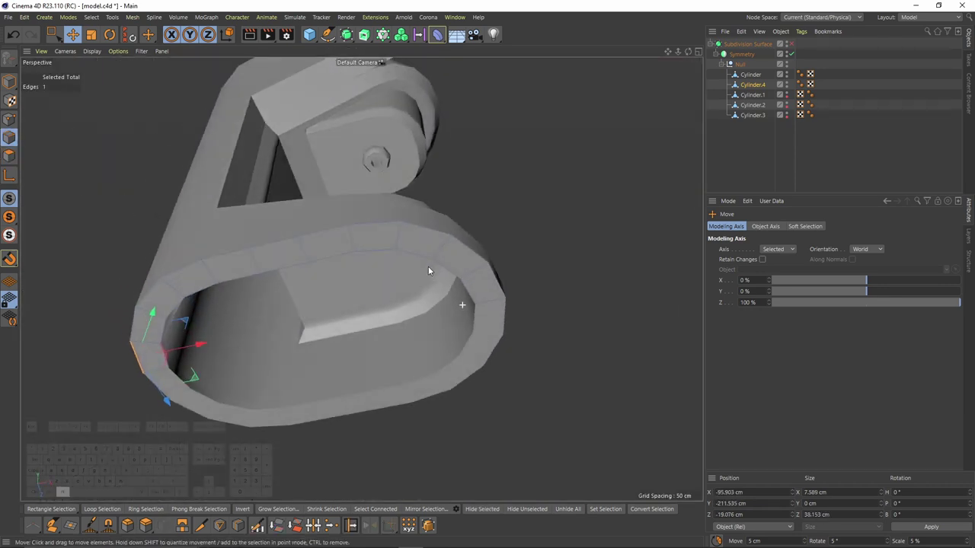
ctrl+shift+click(504, 290)
Extrude the selected outer edges straight down to Y -238.8 cm in the Front view.
middle_click(423, 321)
middle_click(498, 377)
ctrl+drag(350, 256, 350, 282)
middle_click(356, 286)
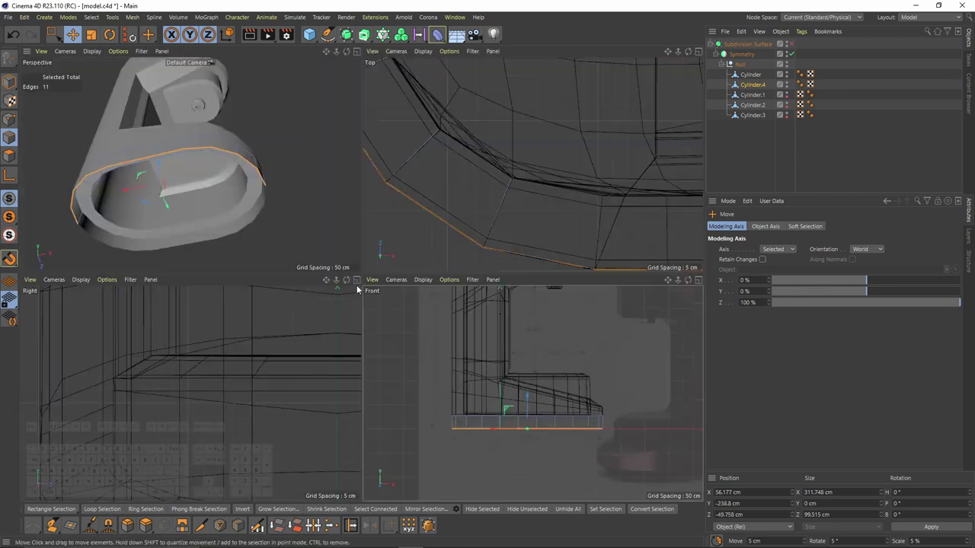
middle_click(342, 253)
Scale the lowered edges of the base ring inward to form a sloped bottom wall.
alt+drag(451, 380, 256, 191)
key(t)
alt+drag(350, 212, 395, 329)
drag(927, 302, 972, 317)
alt+drag(373, 286, 404, 271)
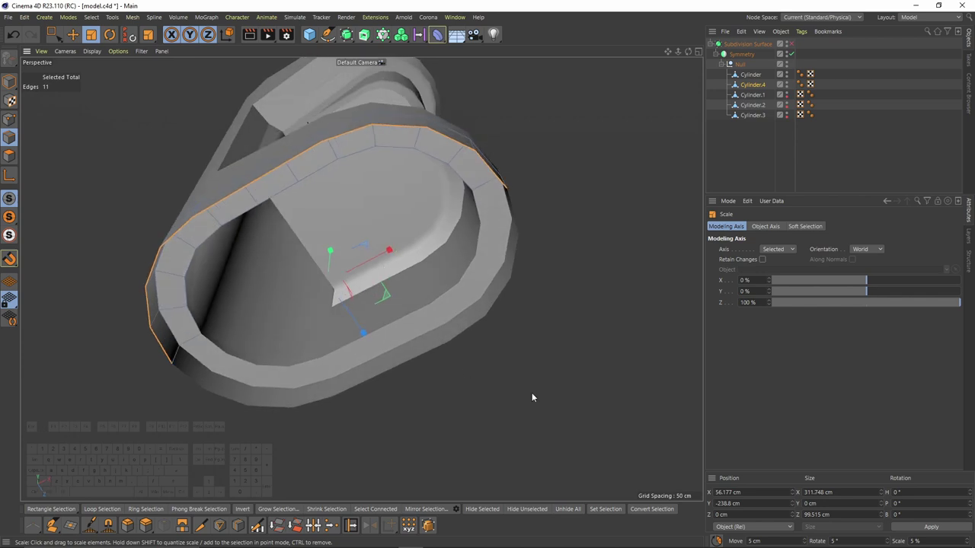
middle_click(532, 393)
middle_click(546, 413)
drag(546, 451, 526, 385)
middle_click(525, 384)
Extrude the nine inner bottom edges to the symmetry plane by setting their Z position and Z size to 0.
middle_click(309, 247)
alt+drag(306, 246, 280, 244)
shift+click(234, 262)
shift+click(534, 256)
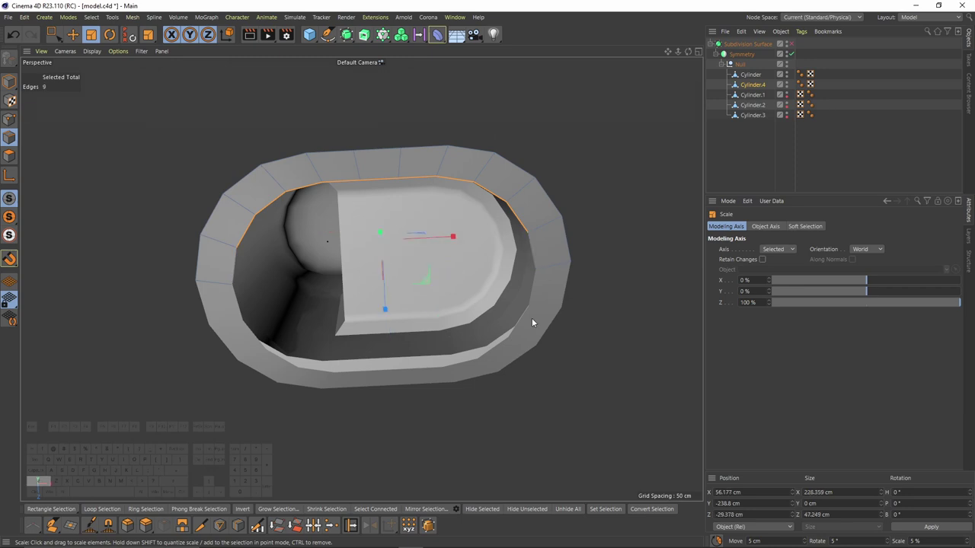
key(e)
alt+drag(374, 282, 416, 350)
double_click(771, 516)
text(0)
key(Tab)
text(0)
key(Return)
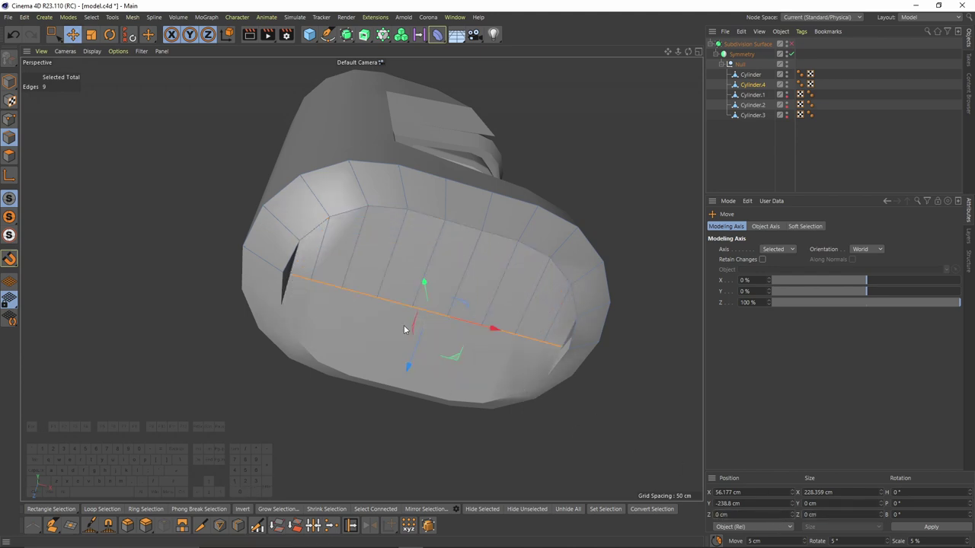
Weld the loose corner points at both ends of the bottom cap on the symmetry line.
click(9, 119)
scroll(276, 256, up, 5)
key(0)
mouse_move(296, 288)
mouse_down()
mouse_move(319, 307)
mouse_move(285, 282)
mouse_up()
key(m)
key(q)
click(290, 288)
alt+middle_drag(670, 400, 329, 327)
key(space)
drag(439, 328, 378, 326)
key(space)
click(460, 343)
scroll(460, 342, down, 3)
Cut supporting edge loops near the lower and upper borders of the sloped base wall.
right_click(417, 326)
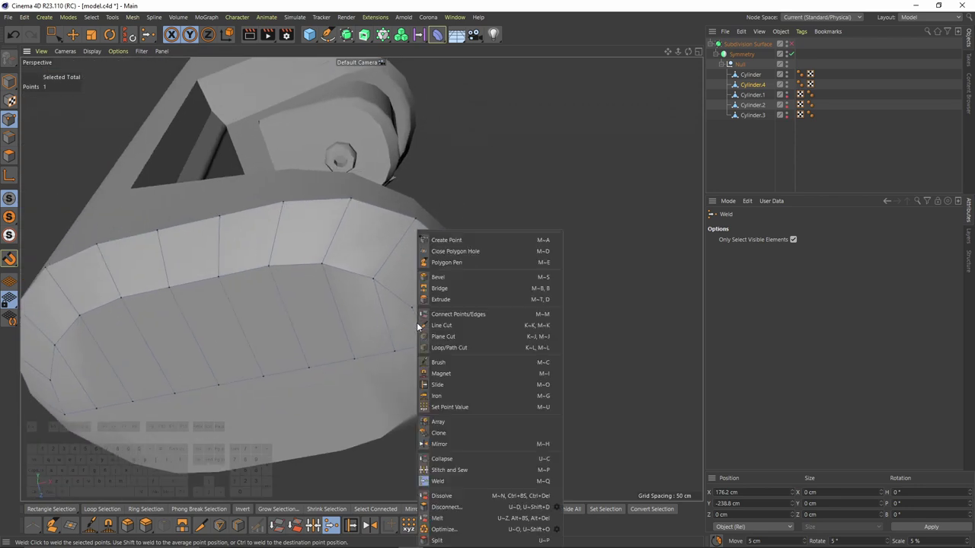
click(464, 349)
scroll(439, 305, up, 3)
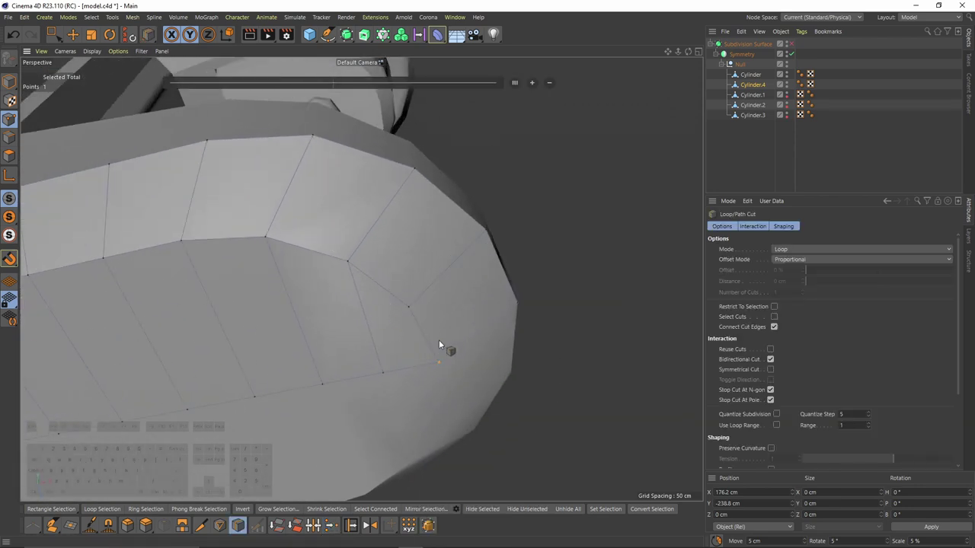
click(447, 355)
alt+drag(447, 355, 443, 288)
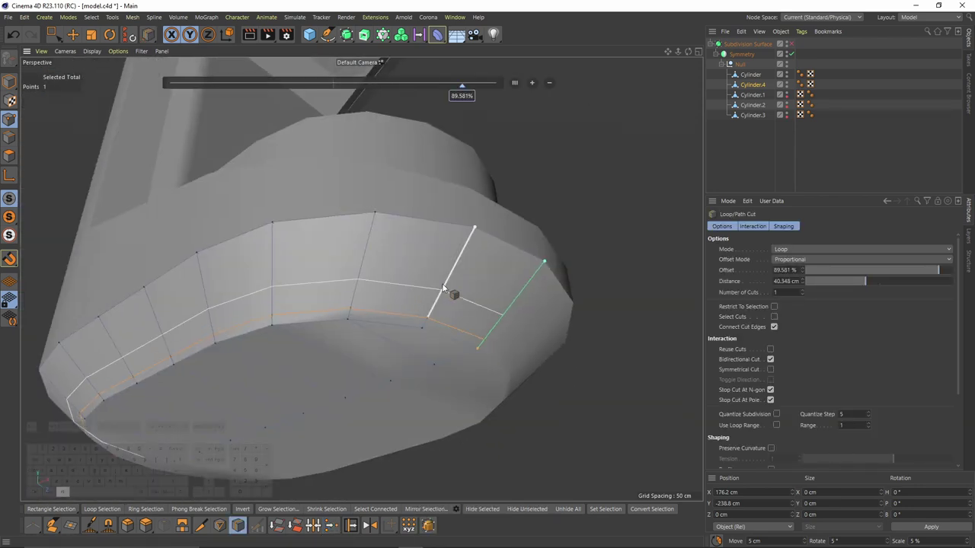
click(465, 243)
Select the nine bottom cap polygons and inset them 3.9 cm with Extrude Inner.
mouse_move(443, 238)
alt+mouse_down()
mouse_move(425, 327)
mouse_move(387, 290)
mouse_move(442, 257)
mouse_move(426, 241)
alt+mouse_up()
alt+middle_drag(427, 237, 454, 203)
click(9, 155)
drag(54, 34, 81, 52)
mouse_move(197, 355)
mouse_down()
mouse_move(308, 319)
mouse_move(508, 322)
mouse_move(534, 302)
mouse_up()
right_click(576, 359)
click(619, 178)
right_click(601, 238)
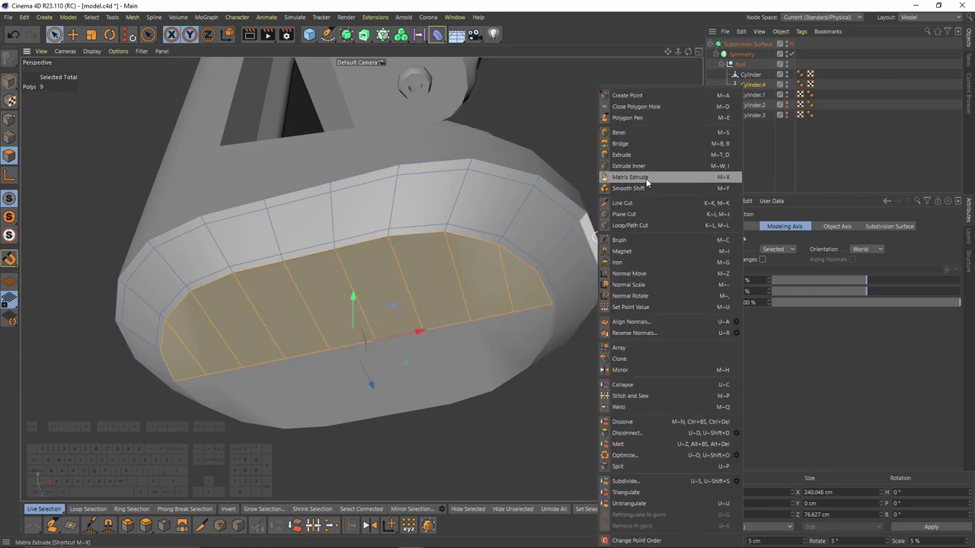
click(644, 166)
drag(548, 386, 527, 379)
Disable the Symmetry and isolate the split-off base piece in the viewport.
alt+drag(518, 250, 456, 373)
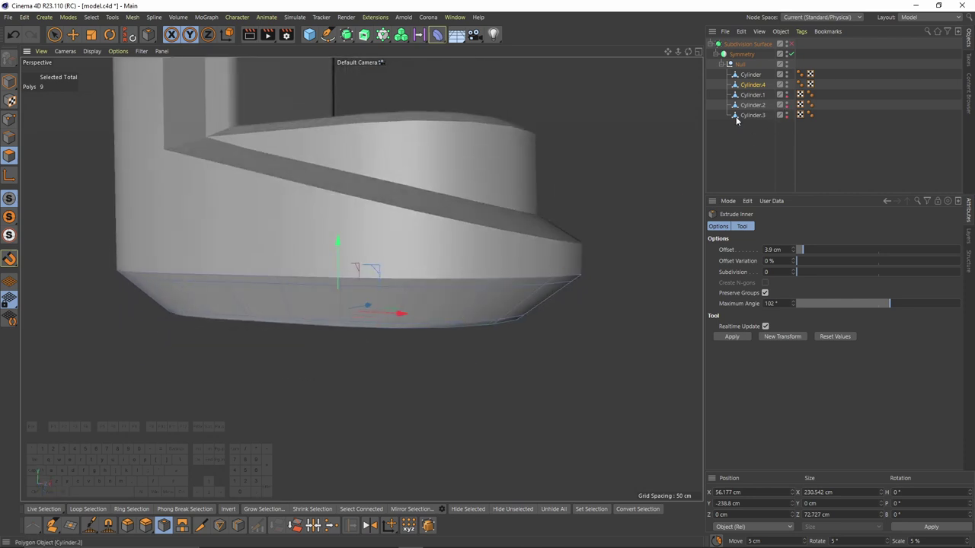
click(791, 54)
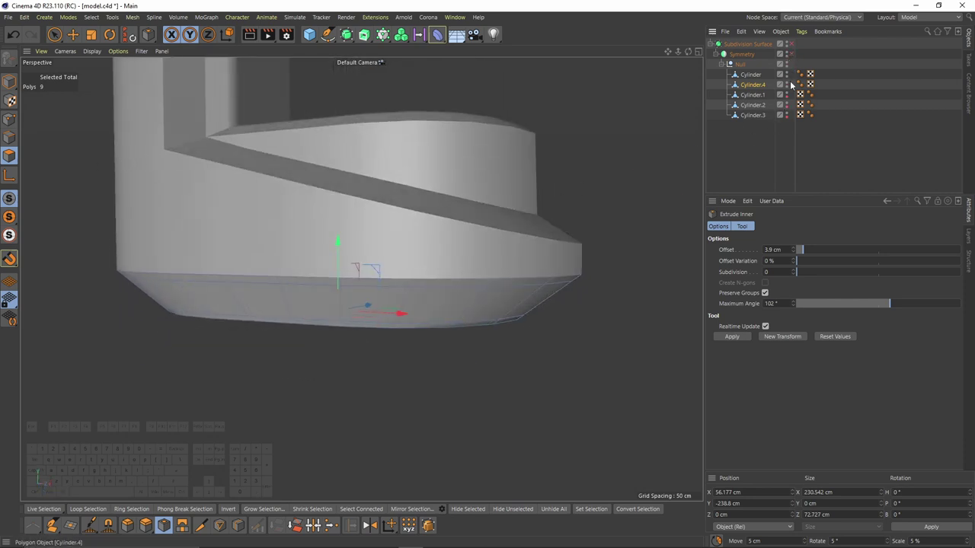
drag(11, 218, 58, 236)
alt+drag(363, 277, 492, 307)
Cut a supporting edge loop around the base piece's upper flange at about 76% offset, near its outer edge.
right_click(507, 307)
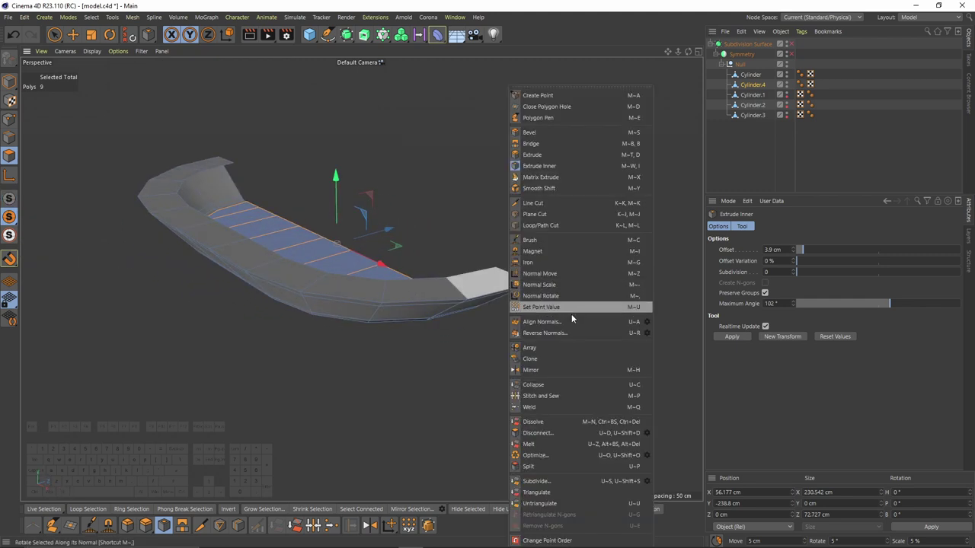
click(553, 180)
scroll(533, 236, up, 2)
right_click(519, 284)
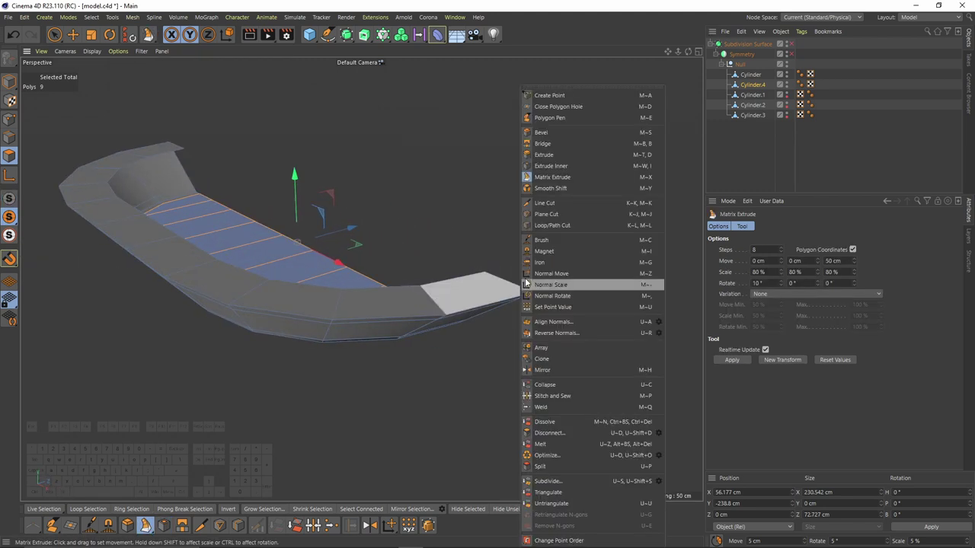
click(556, 226)
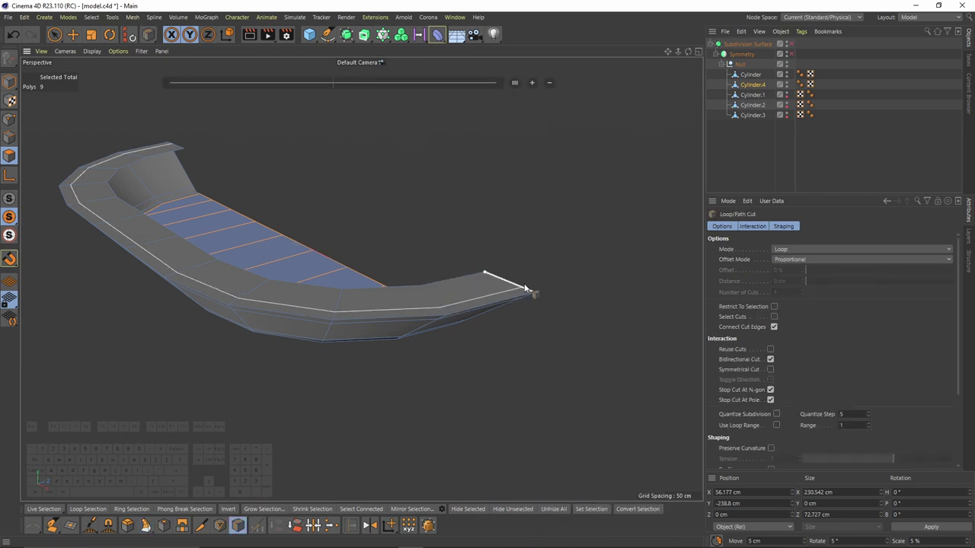
click(525, 288)
Show all parts again, re-enable the Symmetry and Subdivision Surface, and deselect everything.
alt+drag(430, 290, 498, 230)
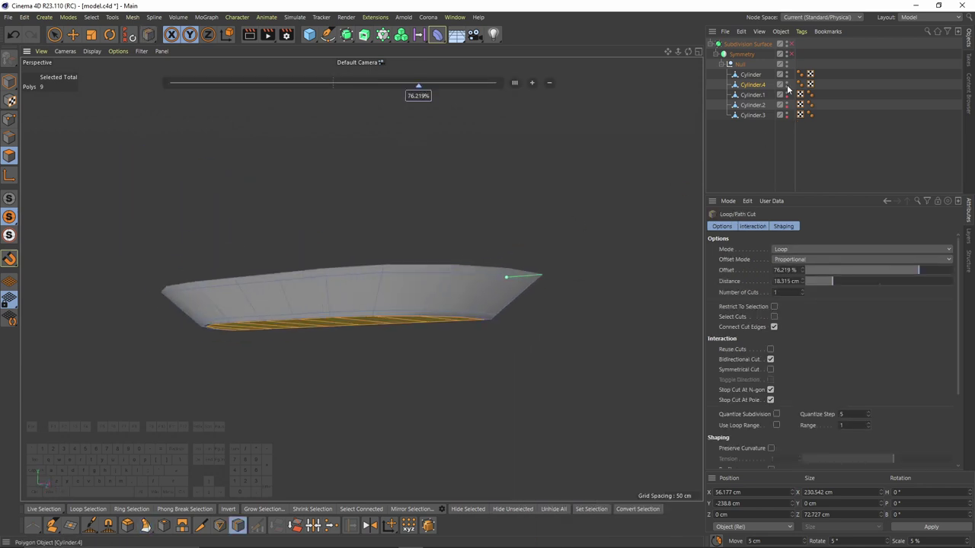
drag(9, 217, 41, 234)
click(9, 198)
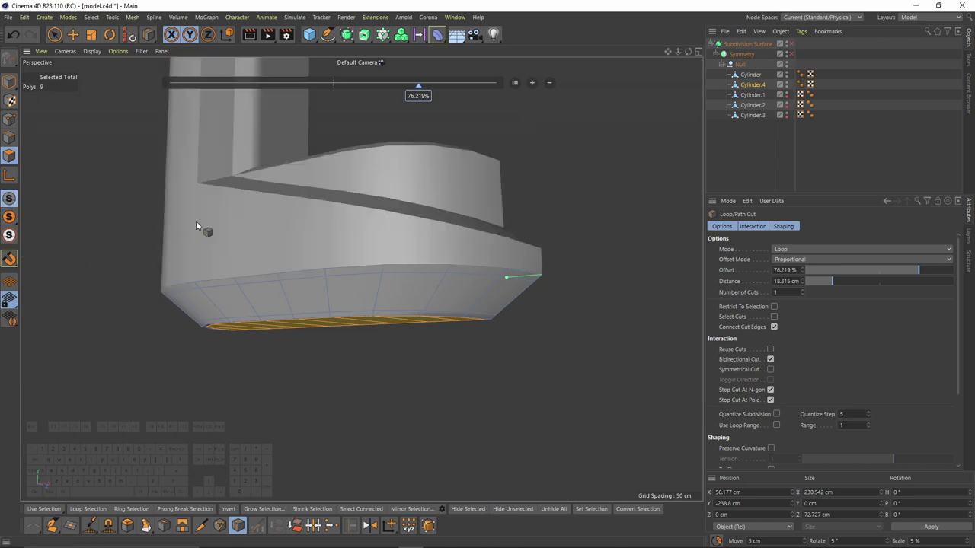
click(791, 54)
click(791, 45)
click(761, 152)
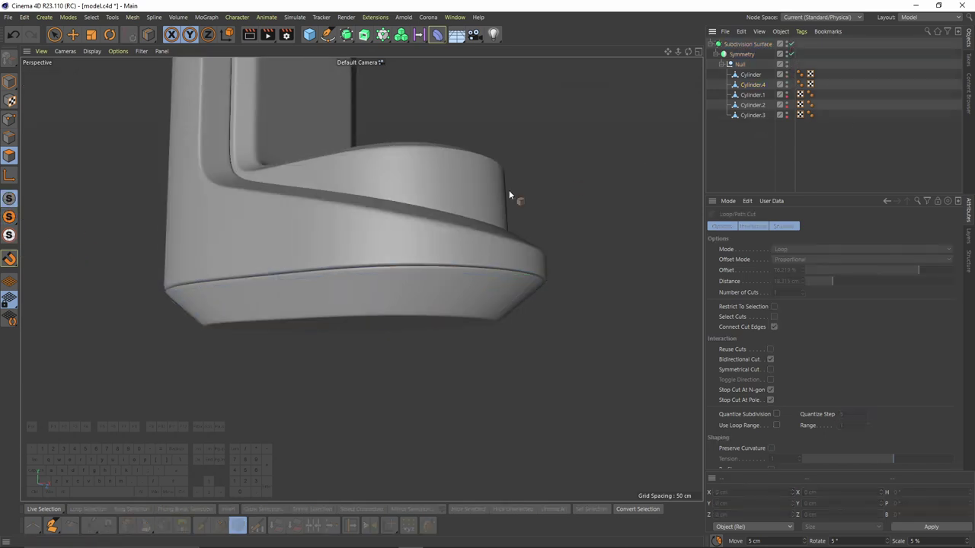
Inspect the smoothed model from several angles, switching between plain shading and shading with wireframe lines.
key(n)
key(a)
scroll(445, 226, down, 3)
alt+drag(376, 234, 419, 200)
key(n)
key(b)
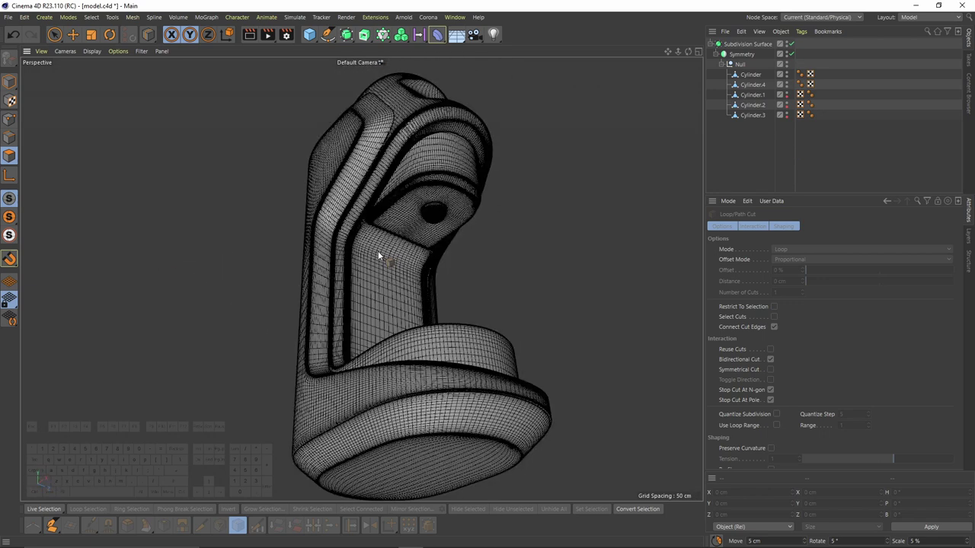
alt+drag(377, 251, 417, 298)
alt+right_drag(362, 278, 405, 275)
alt+drag(406, 277, 174, 145)
click(92, 51)
click(107, 171)
mouse_move(375, 316)
alt+mouse_down()
mouse_move(254, 242)
mouse_move(297, 313)
mouse_move(176, 317)
mouse_move(322, 404)
mouse_move(403, 387)
mouse_move(495, 392)
mouse_move(498, 401)
mouse_move(368, 314)
mouse_move(406, 319)
alt+mouse_up()
scroll(372, 283, down, 2)
scroll(372, 282, up, 2)
key(n)
key(a)
scroll(371, 282, down, 2)
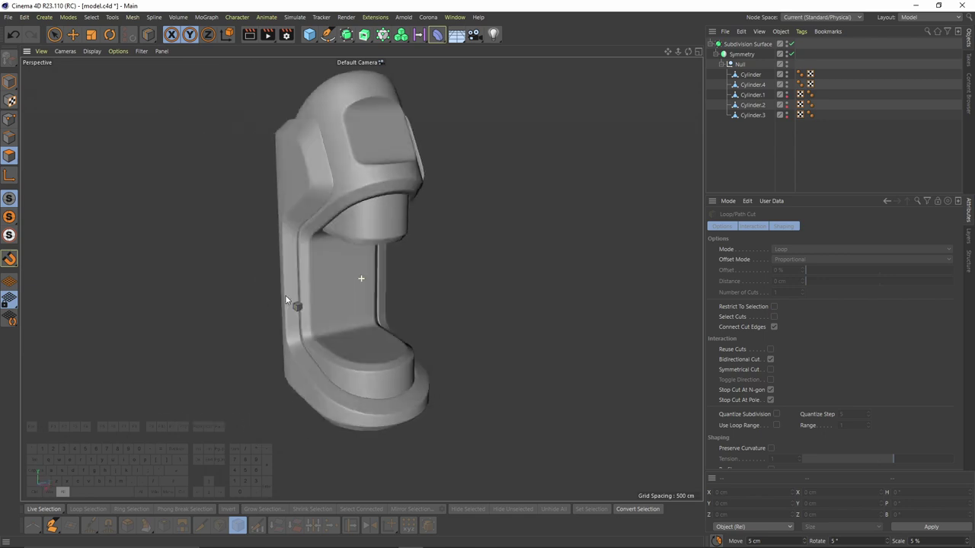